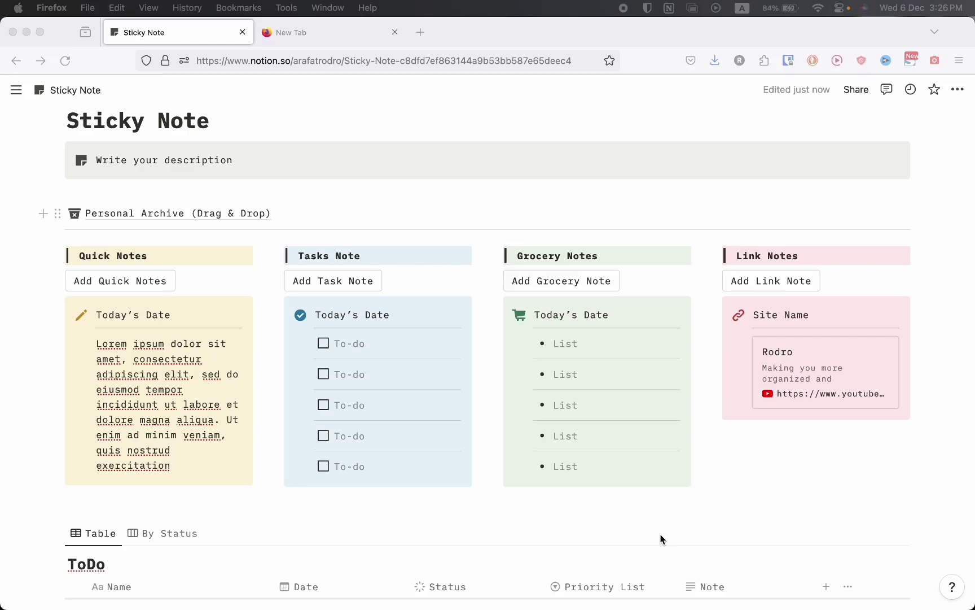
Replace the heading of the note under Tasks Note with "December 6, 2023"
scroll(655, 534, "down", 3)
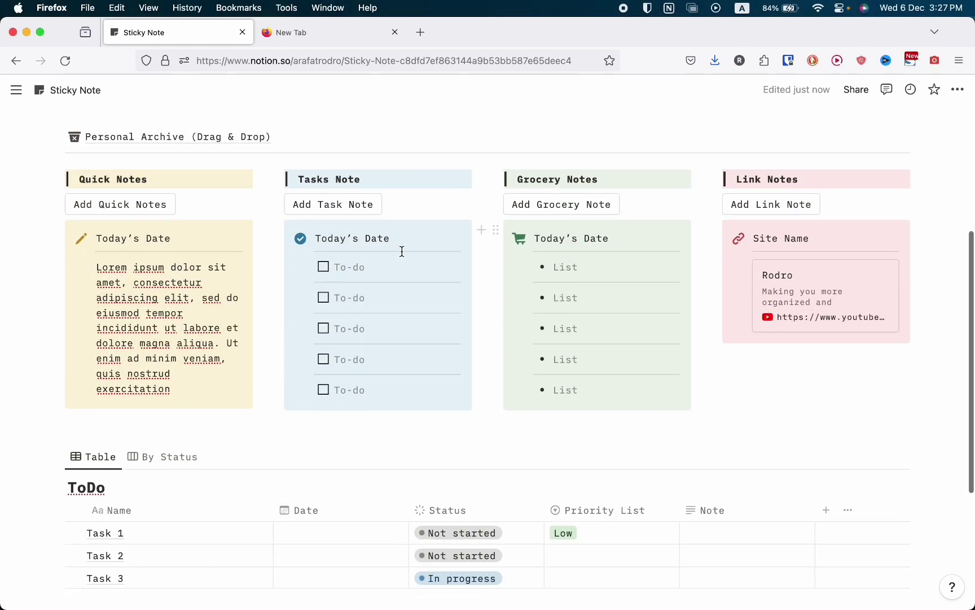
scroll(398, 248, "up", 1)
triple_click(367, 269)
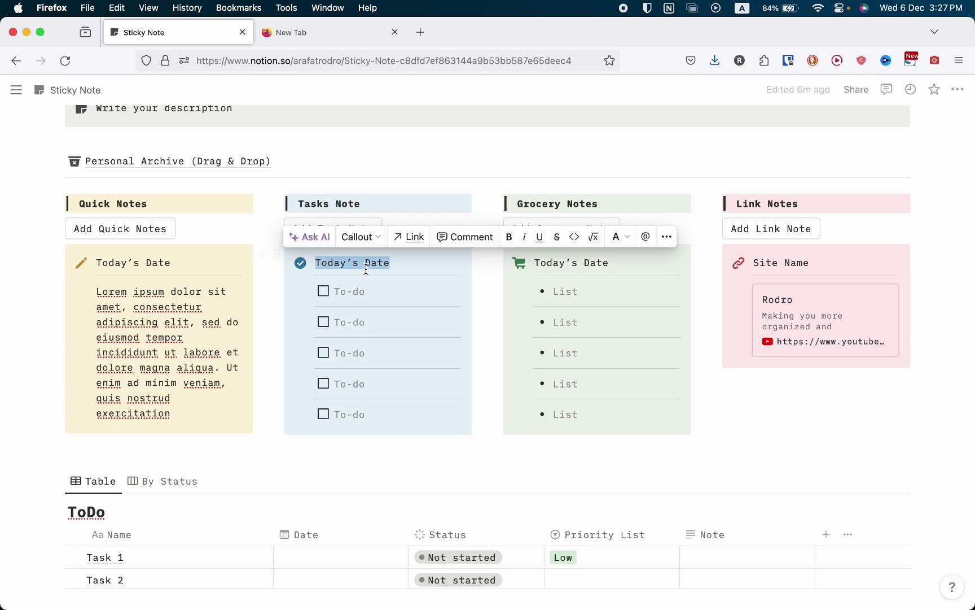
type("December 6")
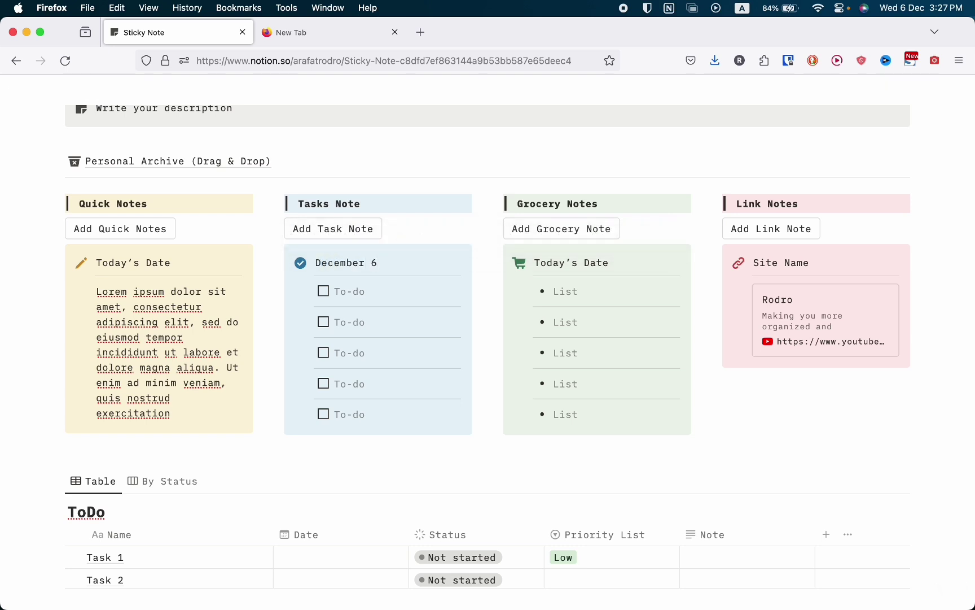
type(", 2023")
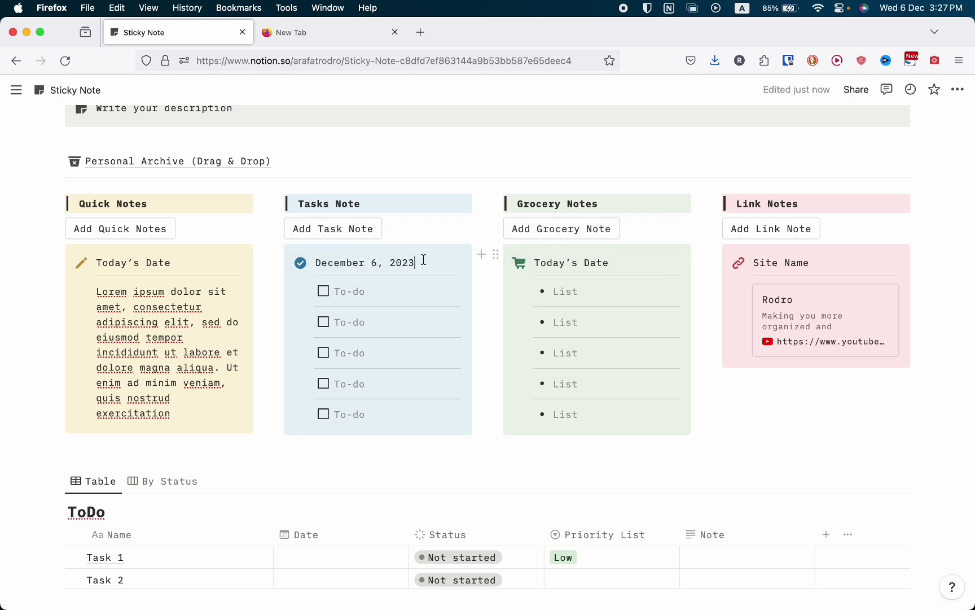
Fill in the first three to-dos of the December 6, 2023 task note as "List 1", "List 2" and "List 3"
left_click(378, 284)
type("T")
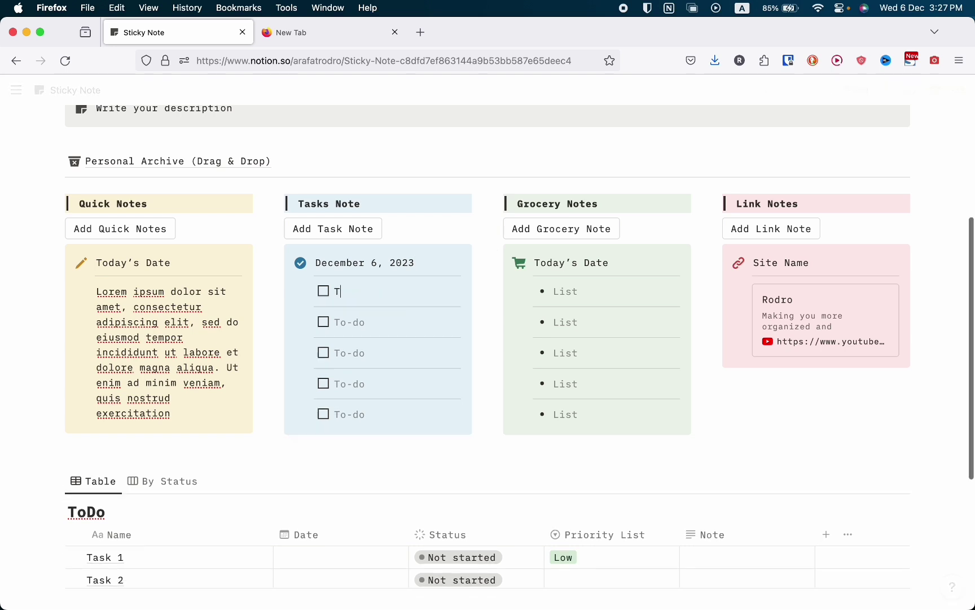
key("BackSpace")
type("List ")
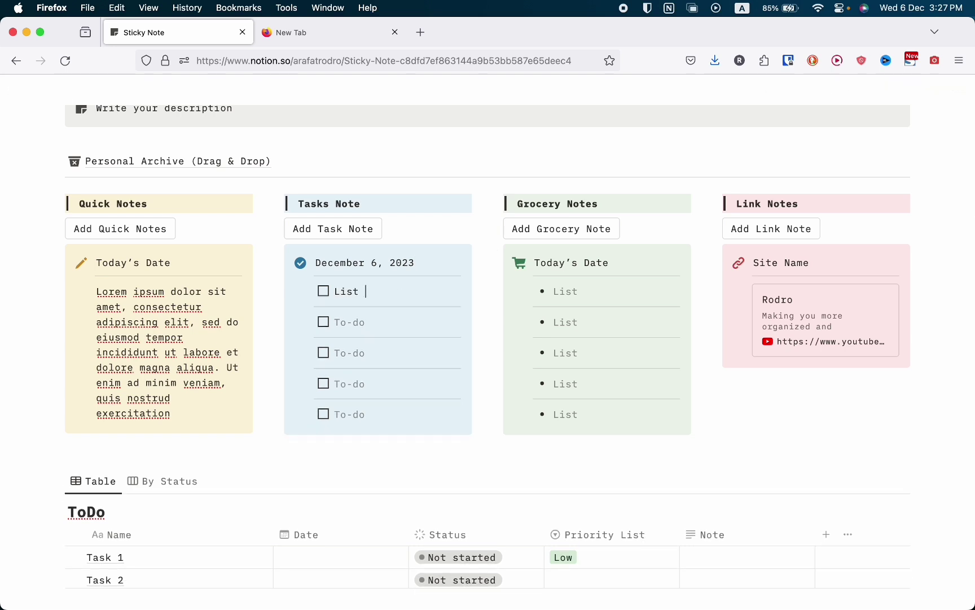
type("1")
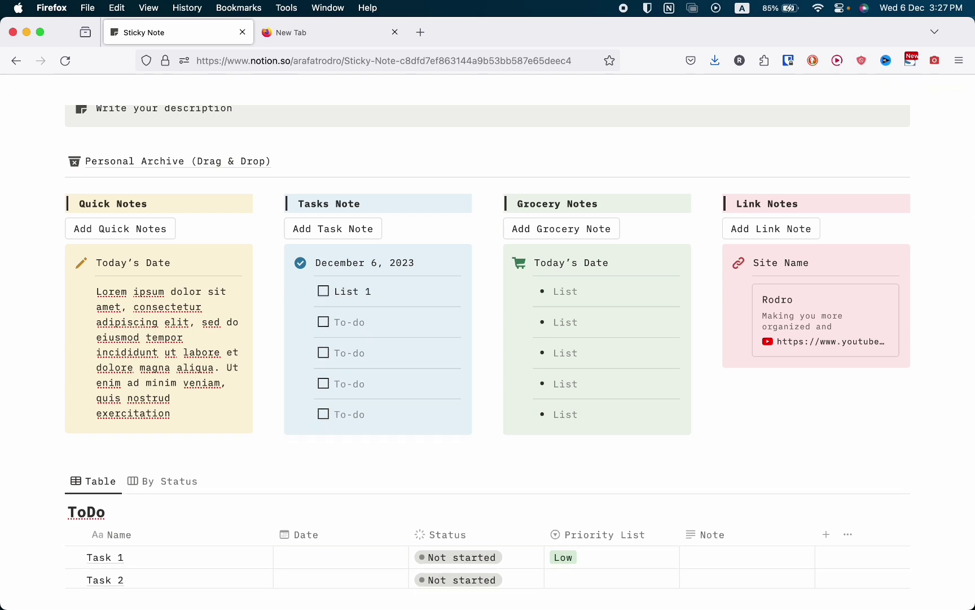
left_click(368, 320)
type("List 2")
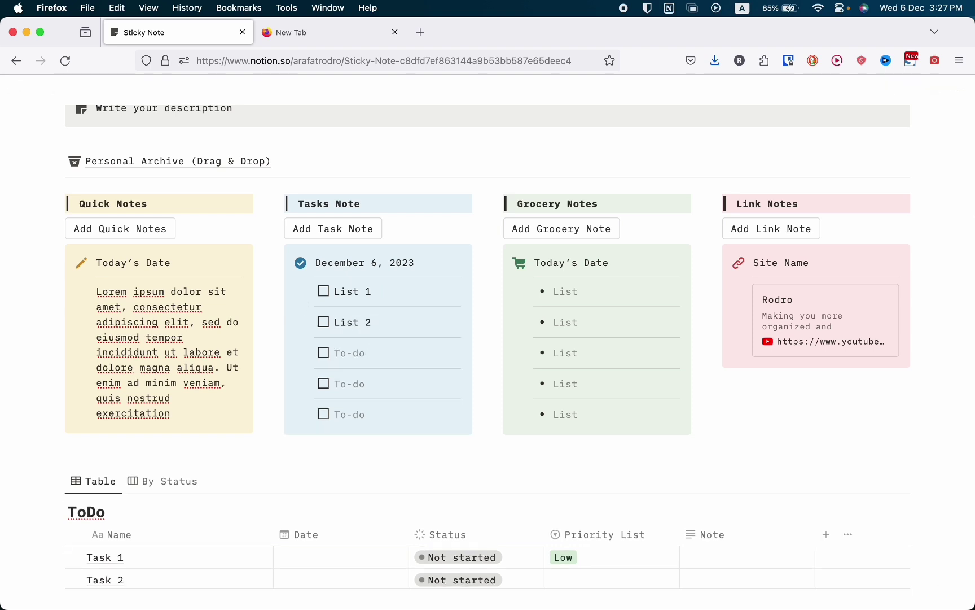
left_click(362, 353)
type("List 3")
Move the December 6, 2023 task note into the Personal Archive page and add a fresh task note
scroll(338, 322, "up", 1)
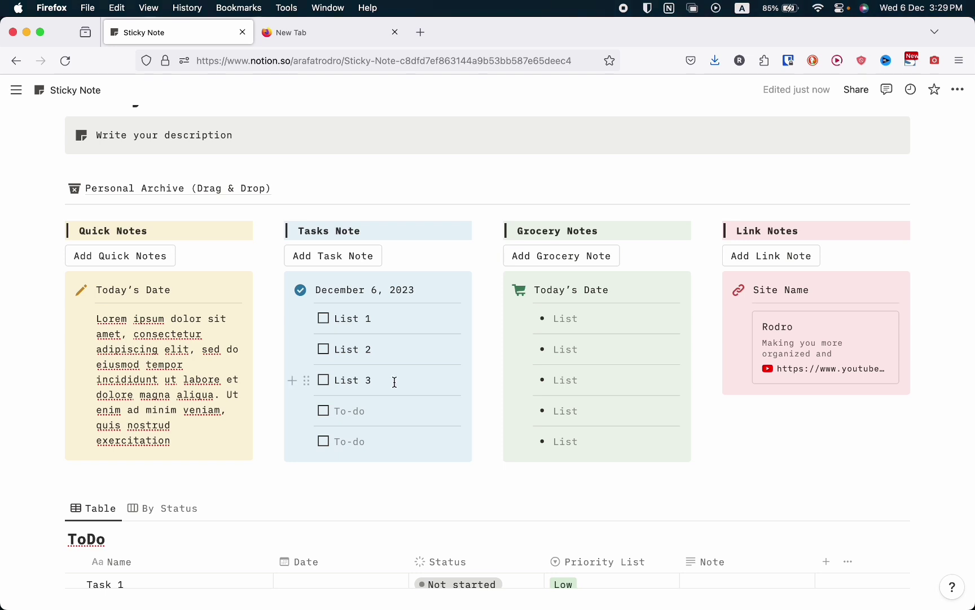
left_click_drag(277, 289, 186, 191)
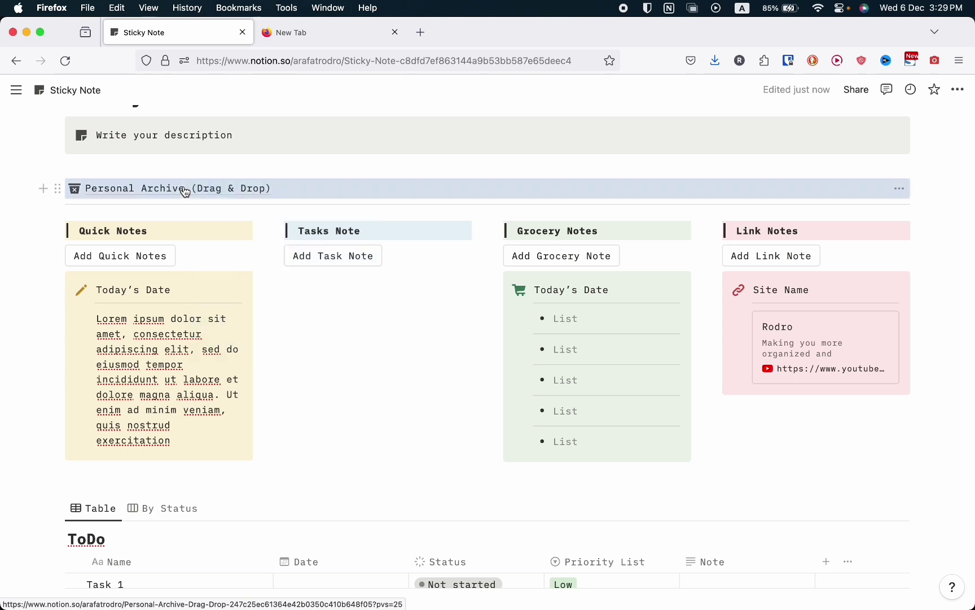
left_click(319, 262)
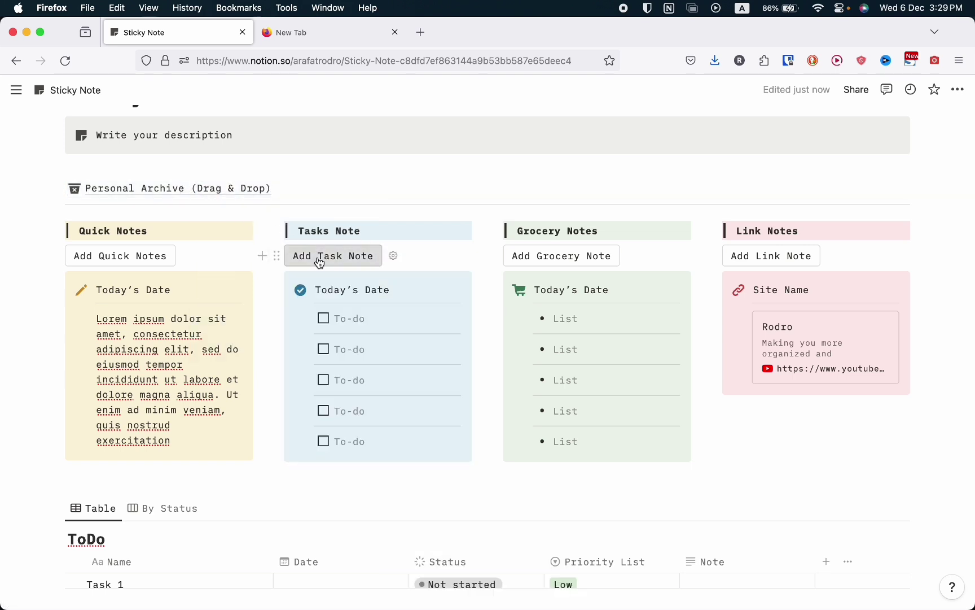
Show the ToDo database in the By Status view and move Task 2 from Not started to In progress
scroll(319, 262, "down", 3)
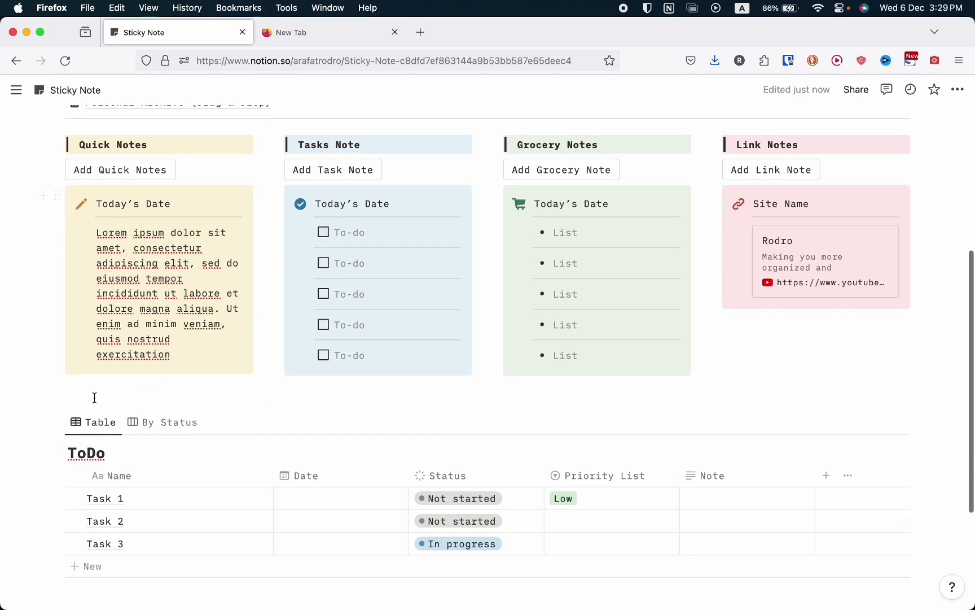
left_click(175, 430)
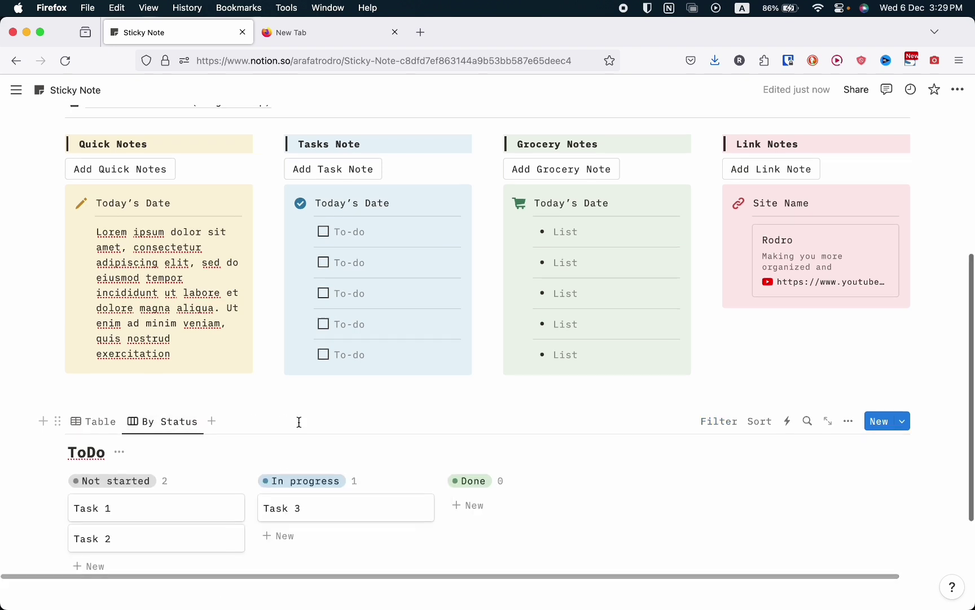
scroll(218, 391, "down", 1)
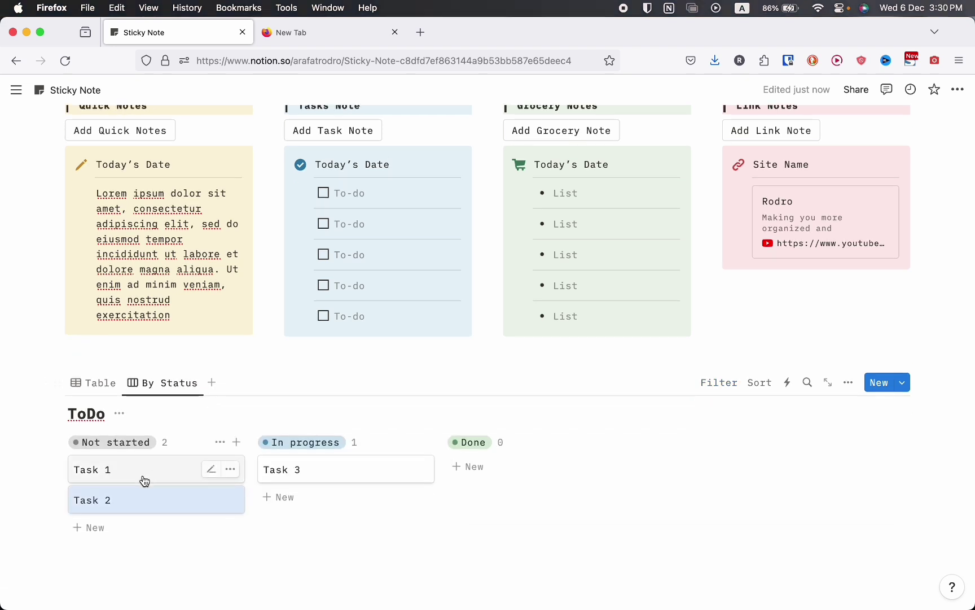
left_click_drag(119, 500, 309, 506)
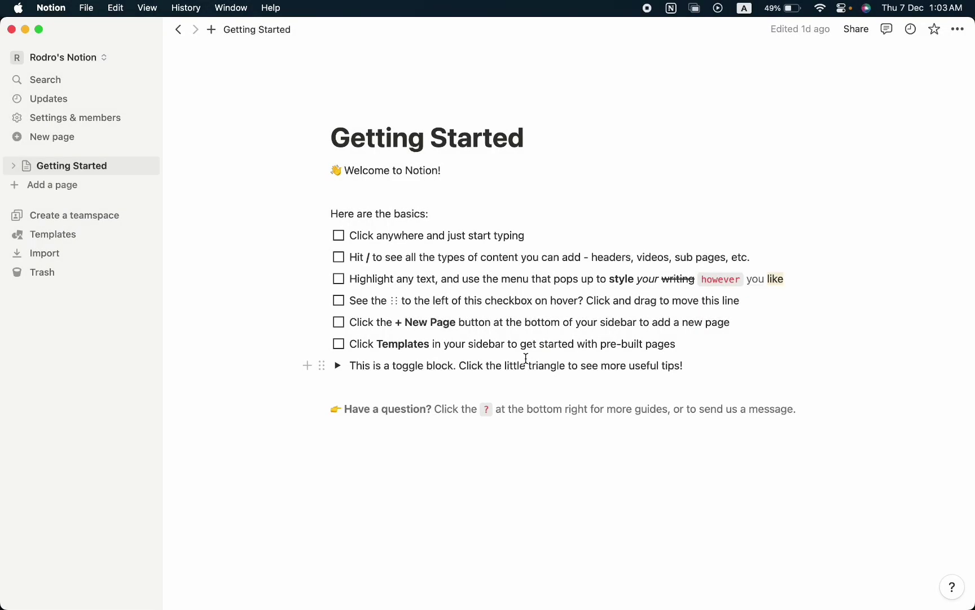
Add a new page titled "Sticky Note" to the Notion desktop app's workspace and collapse the sidebar
left_click(53, 187)
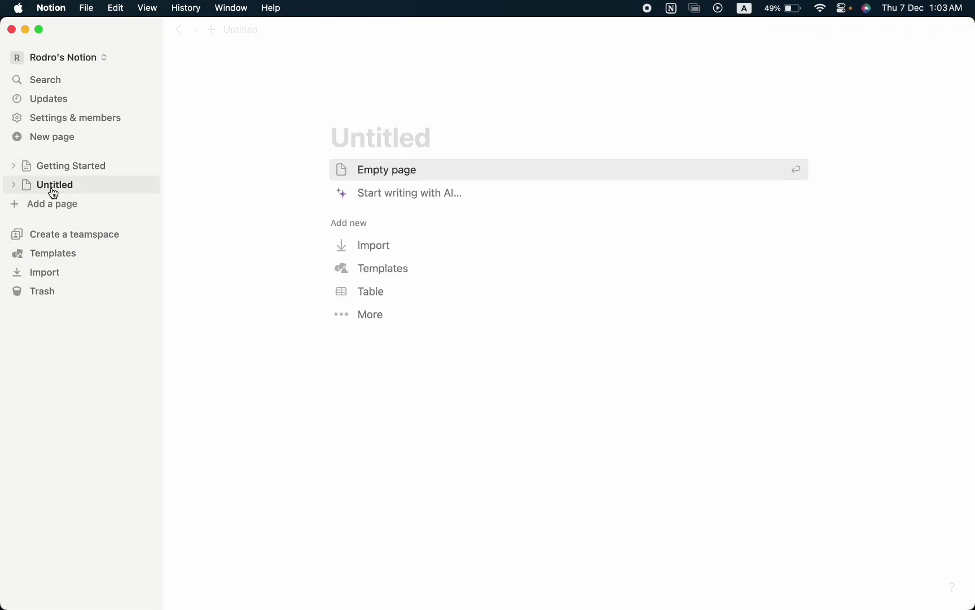
type("Sticky Note")
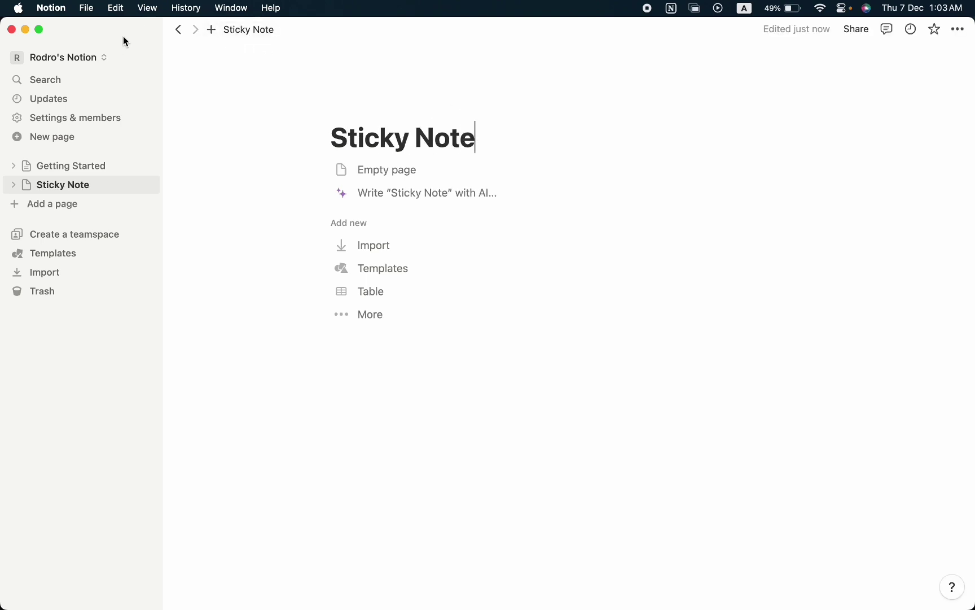
left_click(145, 30)
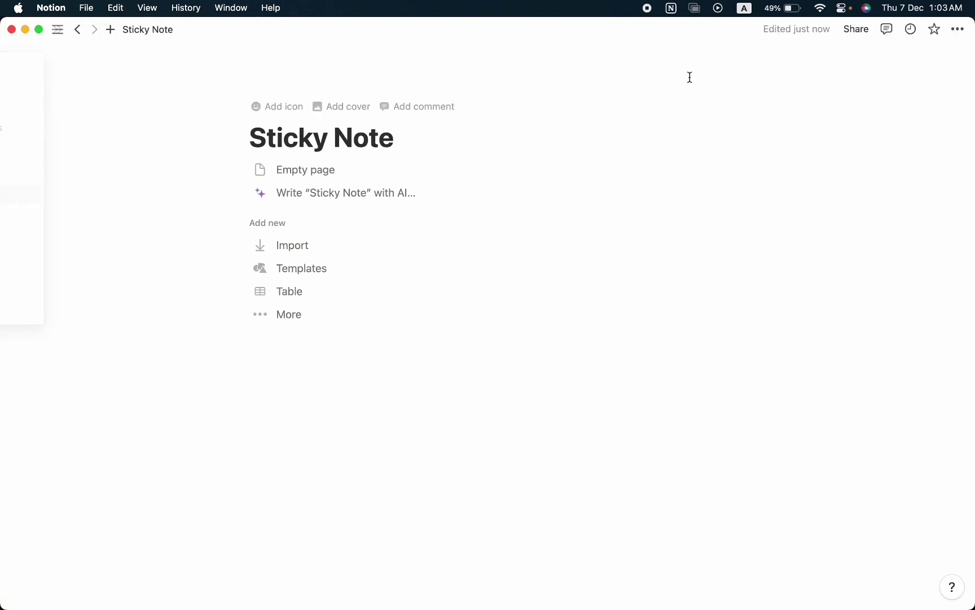
Set the Sticky Note page to small text, full width and the Mono font style
left_click(958, 30)
left_click(945, 128)
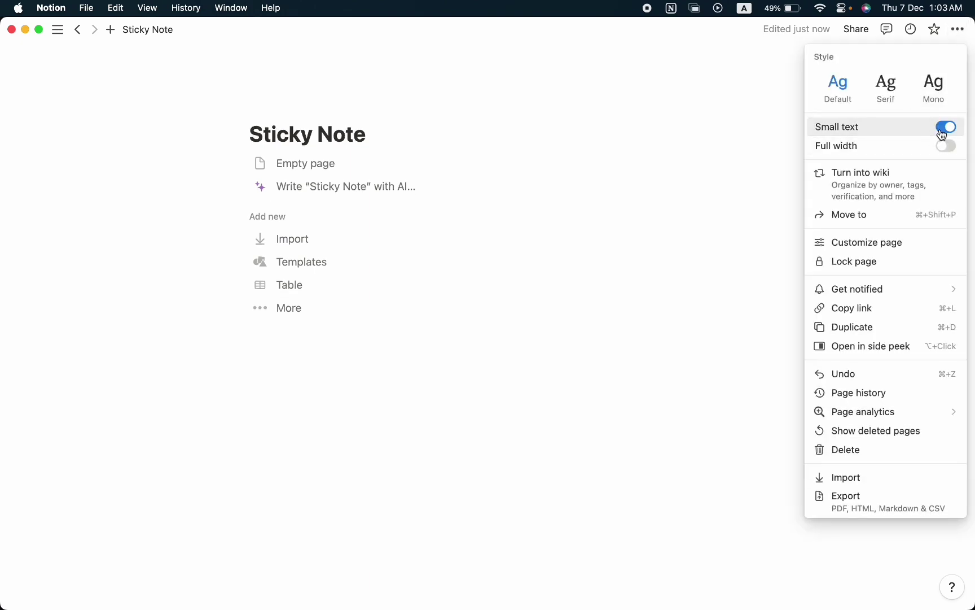
left_click(946, 146)
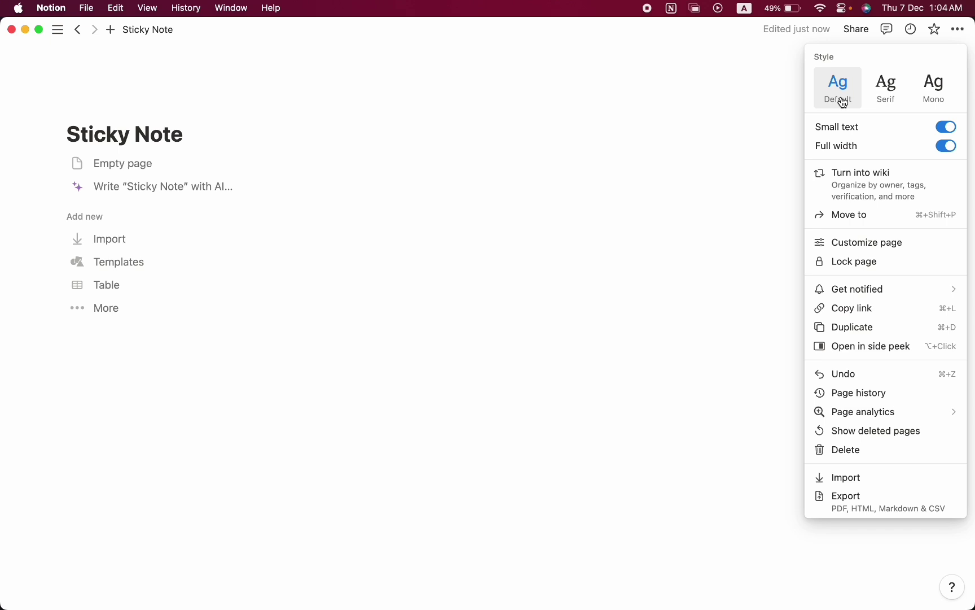
left_click(934, 93)
left_click(298, 132)
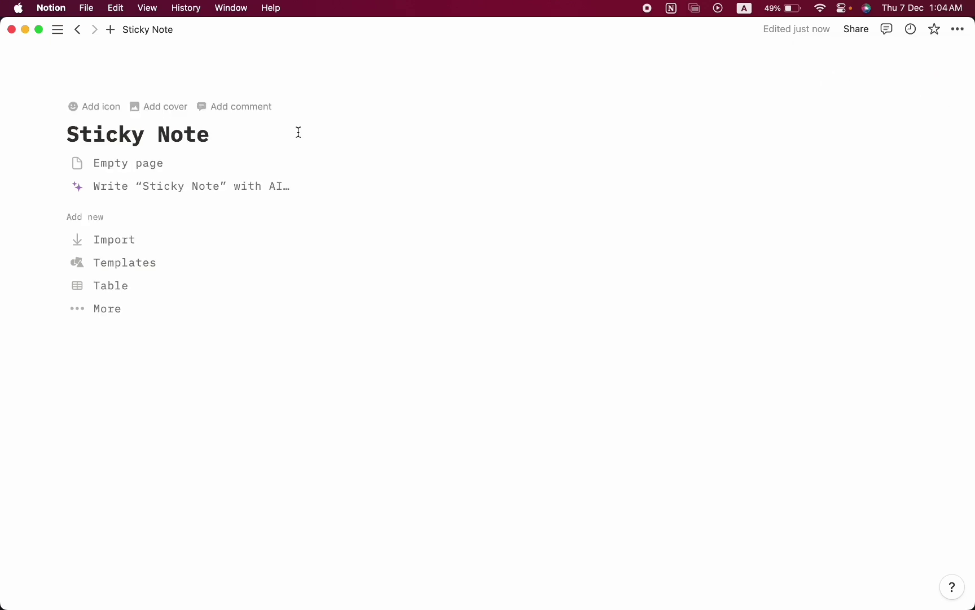
Give the page an icon and change it to the sticky note icon in dark gray
left_click(89, 106)
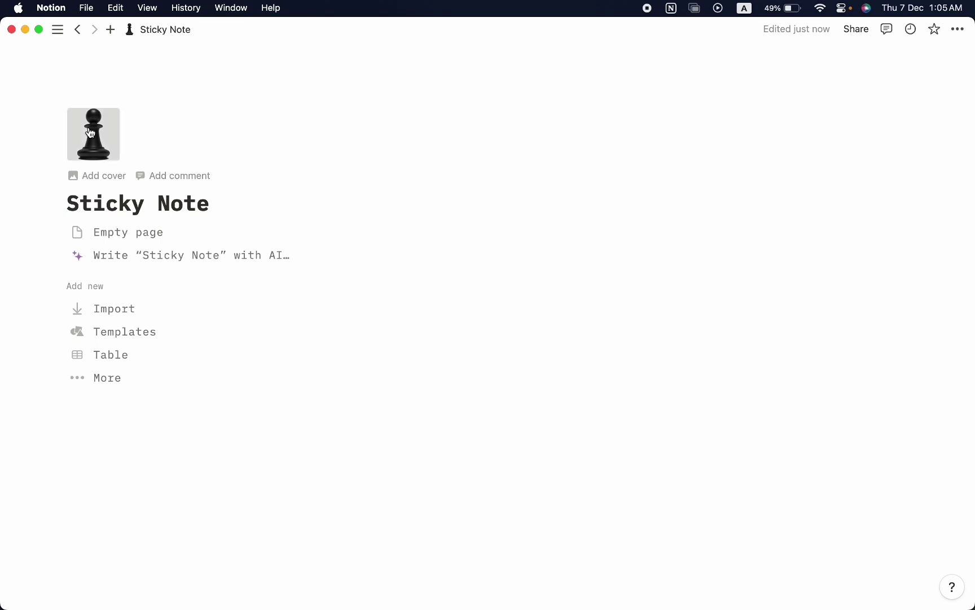
left_click(90, 118)
left_click(69, 178)
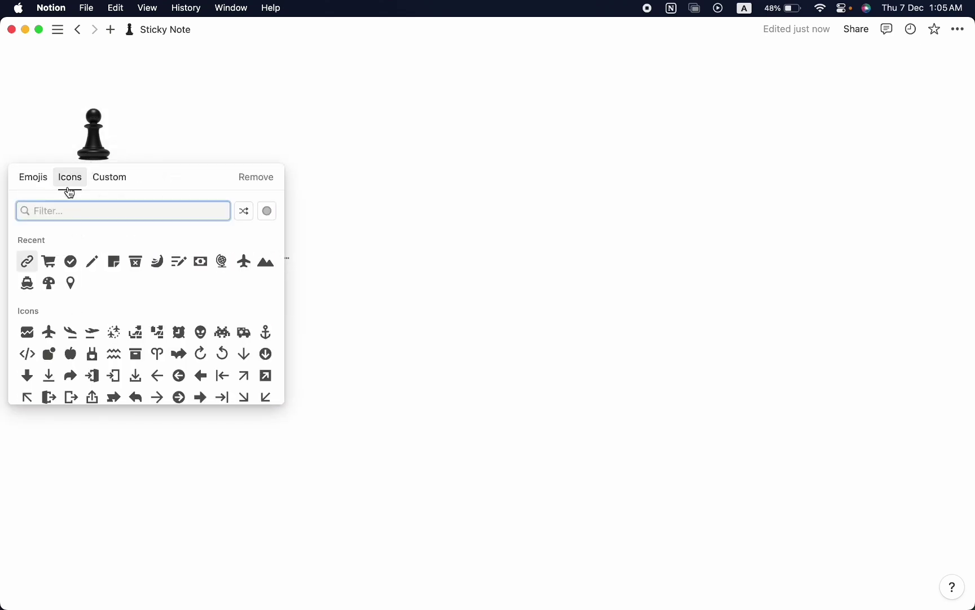
left_click(114, 260)
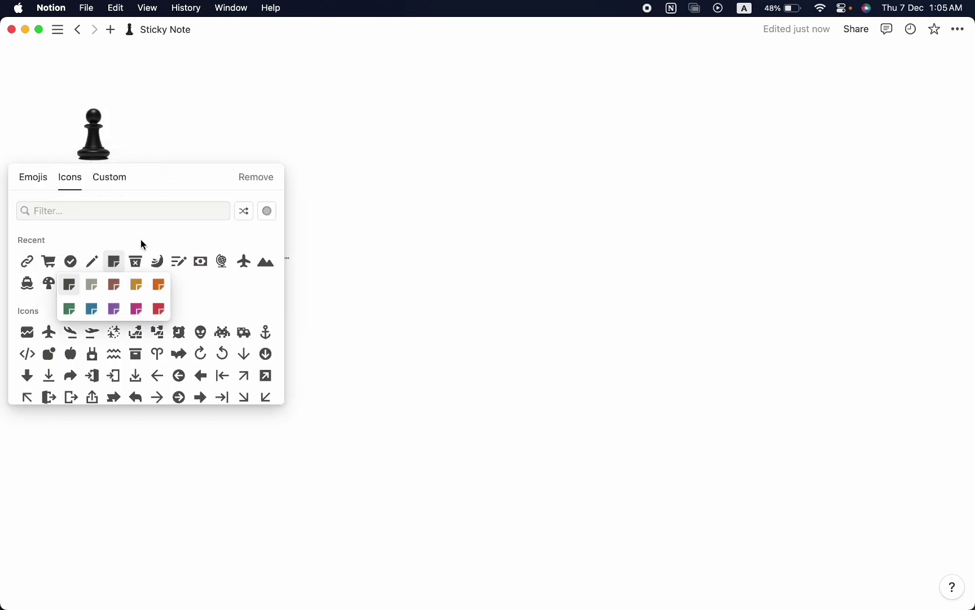
left_click(69, 284)
Insert a callout block below the page title and set its icon to the sticky note
type("/")
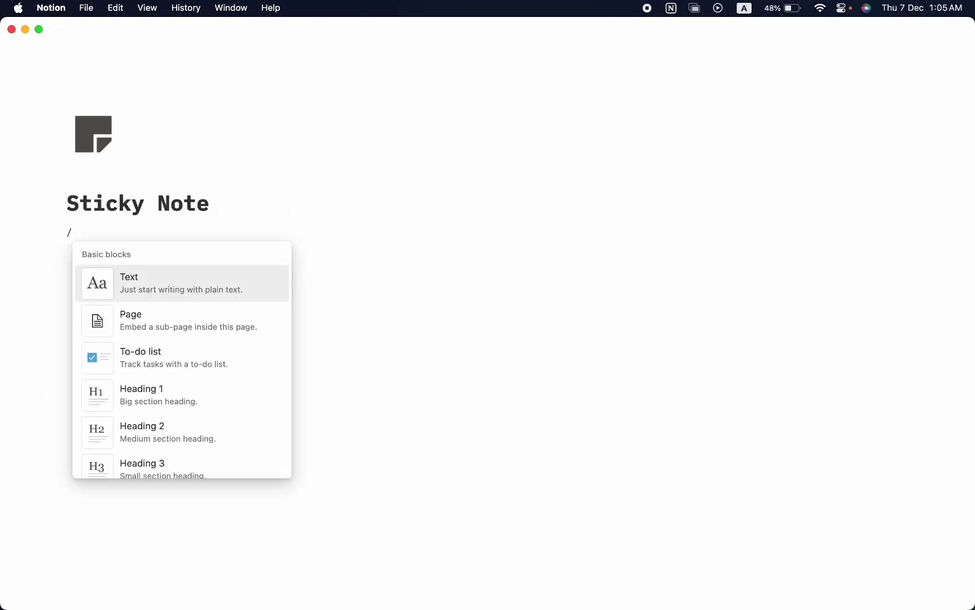
type("ca")
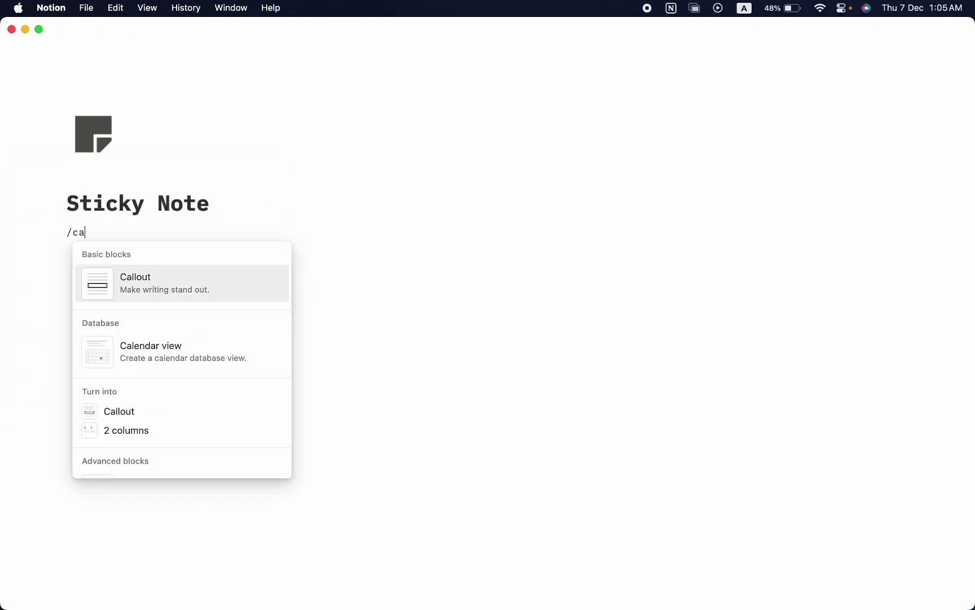
left_click(173, 273)
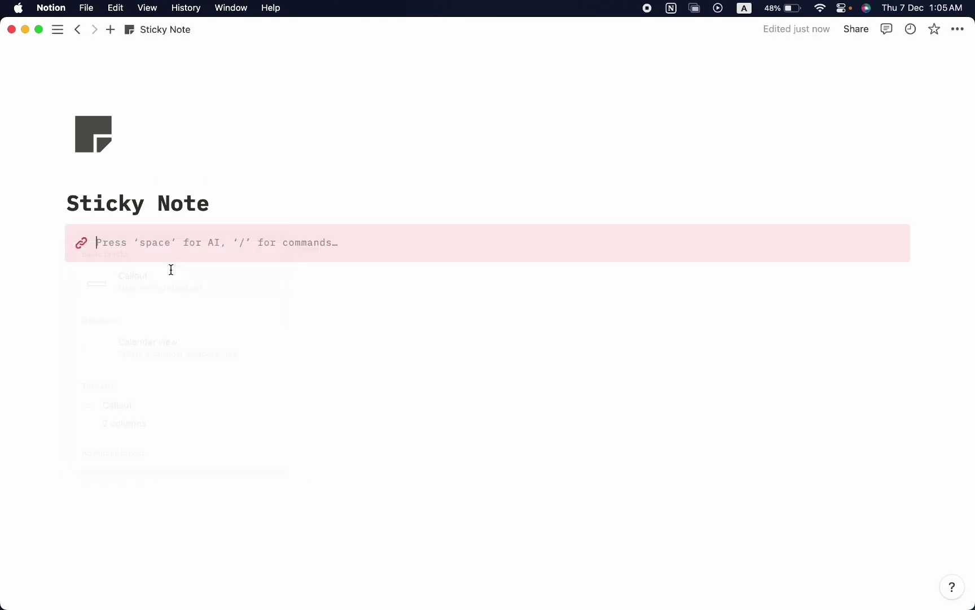
left_click(84, 242)
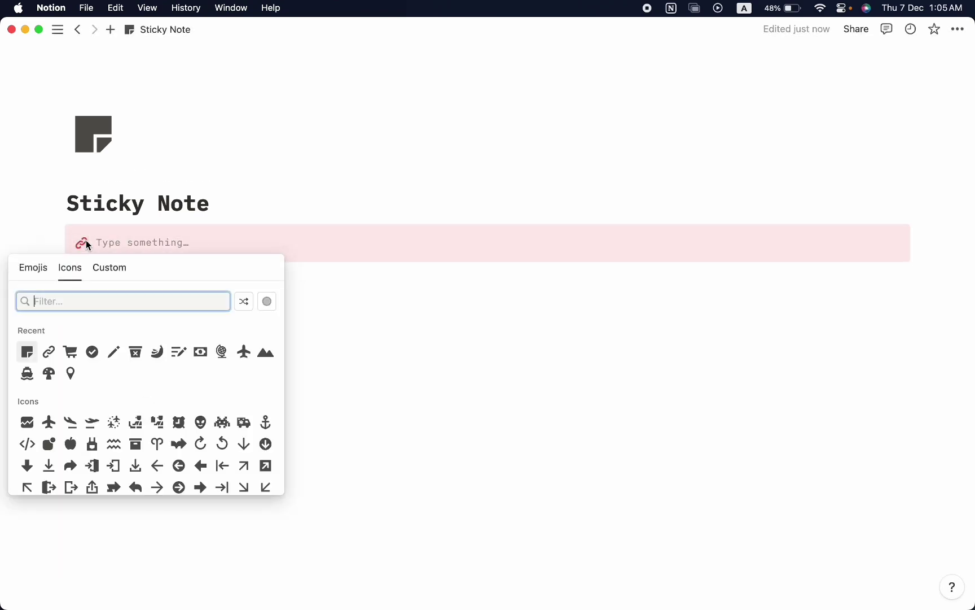
left_click(27, 351)
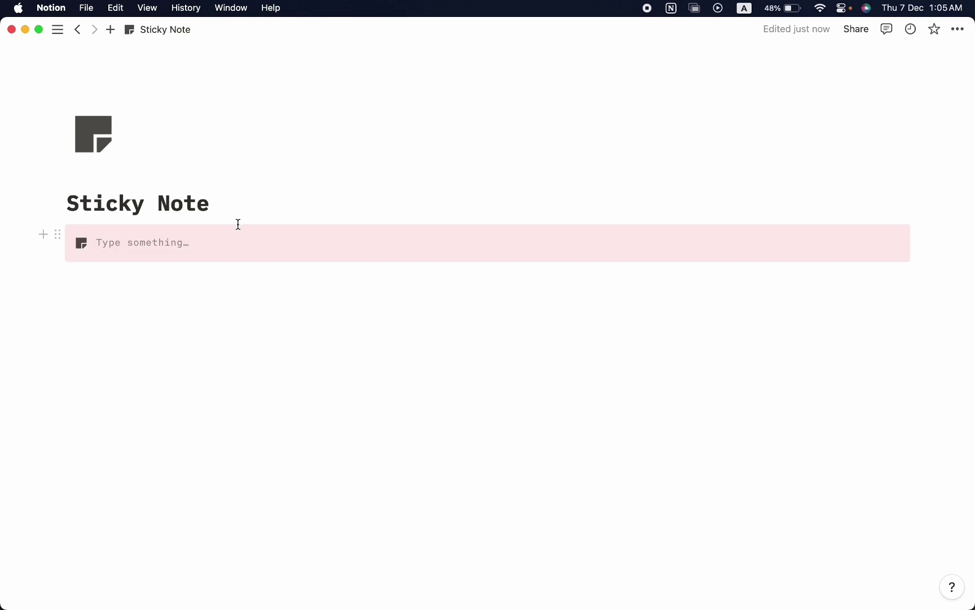
Give the callout a gray background and enter "Write your description" in it
left_click(57, 234)
mouse_move(144, 322)
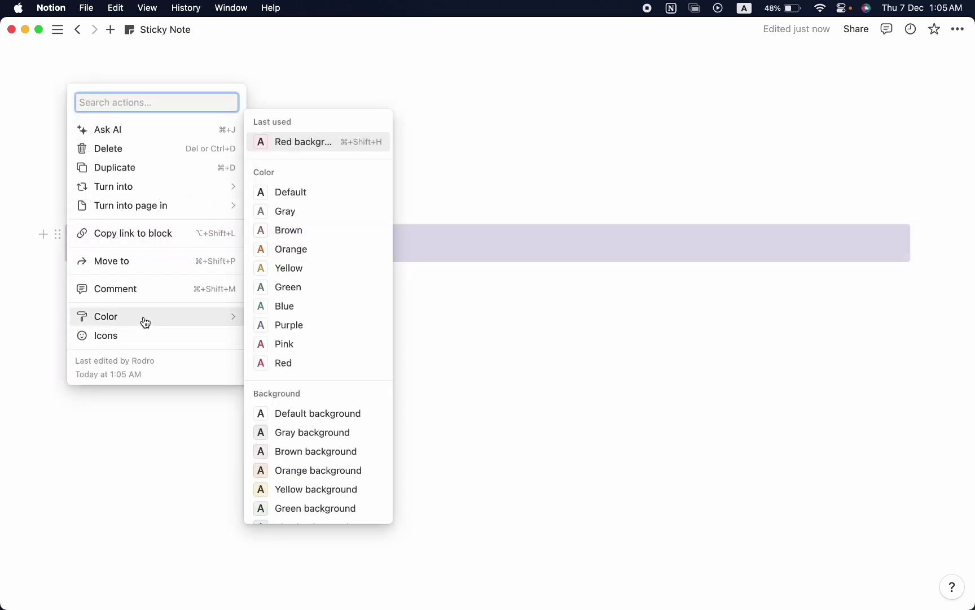
scroll(333, 358, "down", 2)
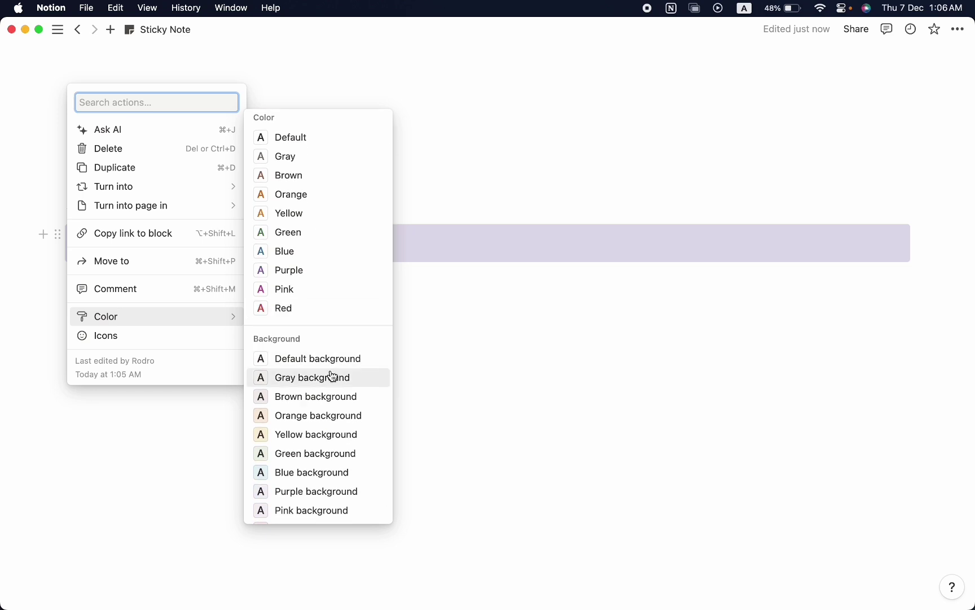
left_click(332, 377)
left_click(235, 241)
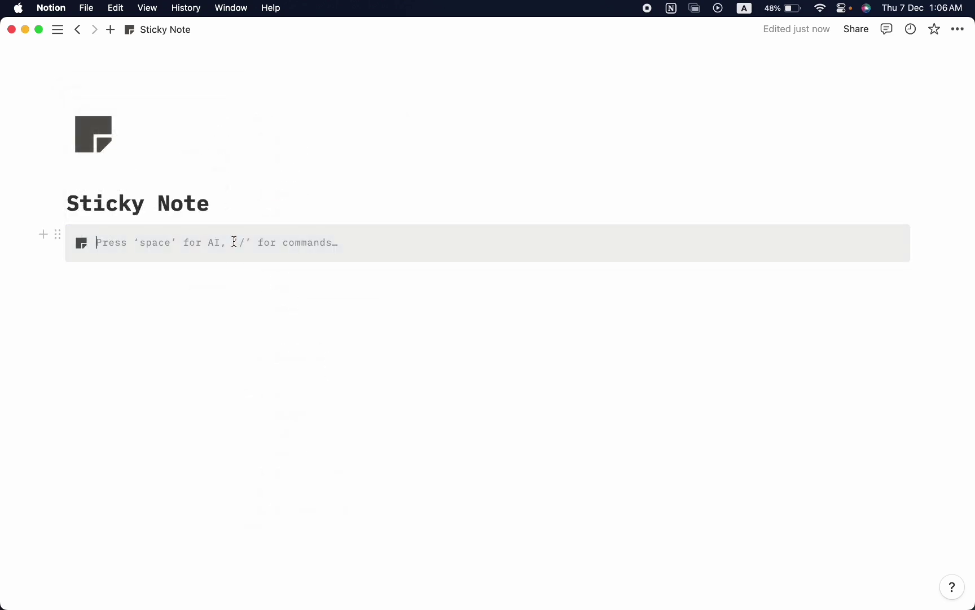
type("Write your description")
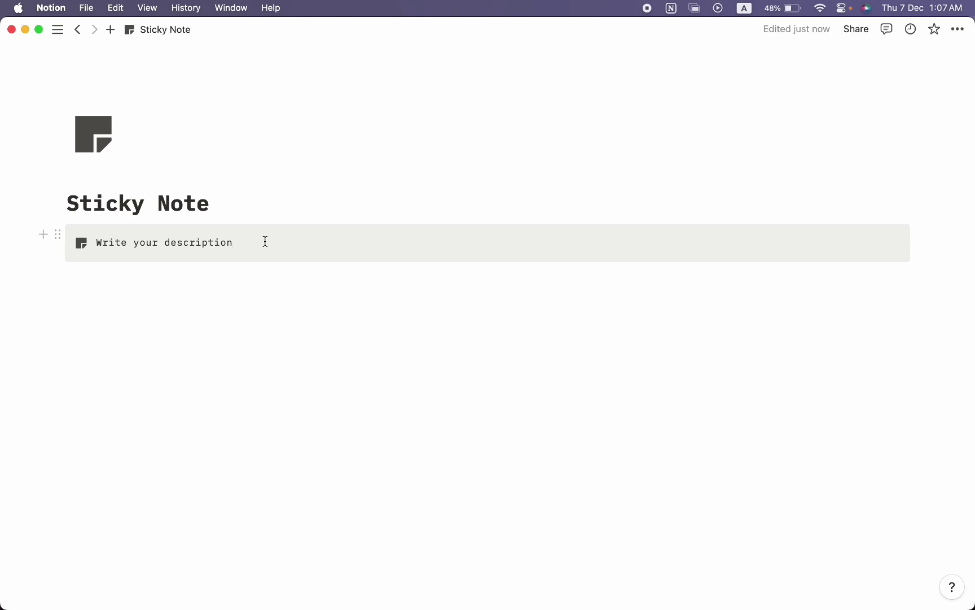
Enter the placeholder lines A, B, C and D below the description callout and arrange them side by side in four columns
left_click(240, 281)
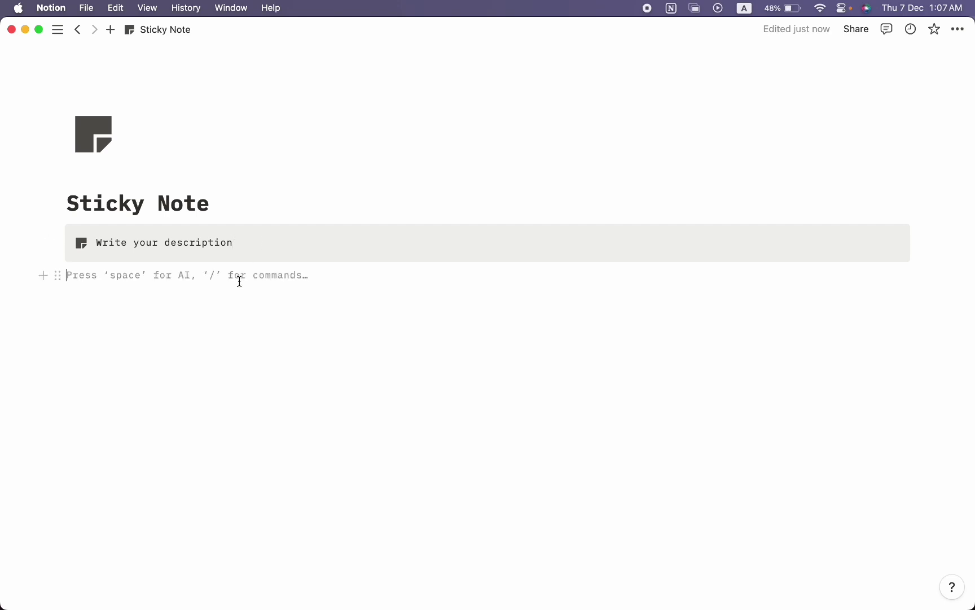
type("A")
key("Return")
type("B")
key("Return")
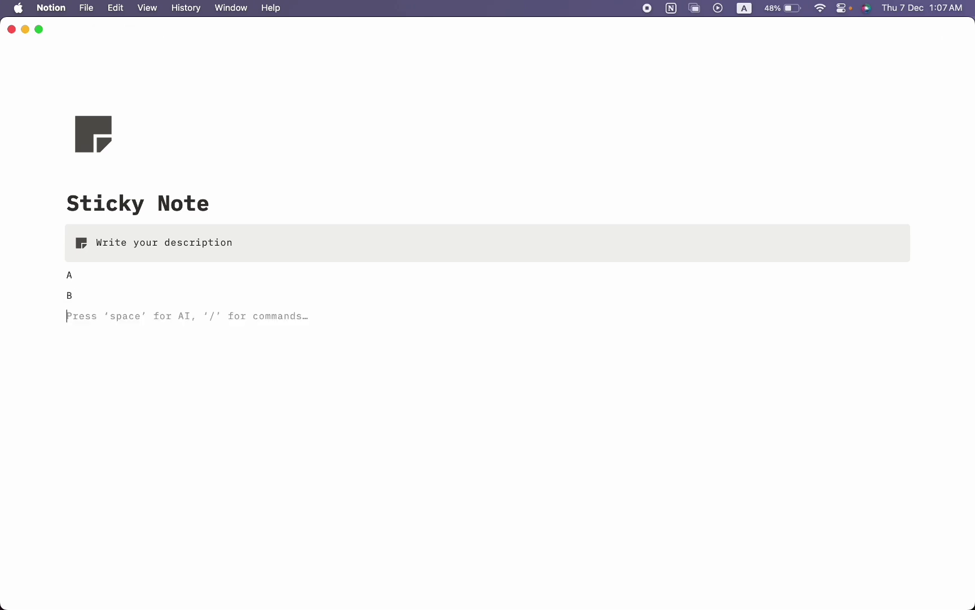
type("X")
key("BackSpace")
type("C")
key("Return")
type("D")
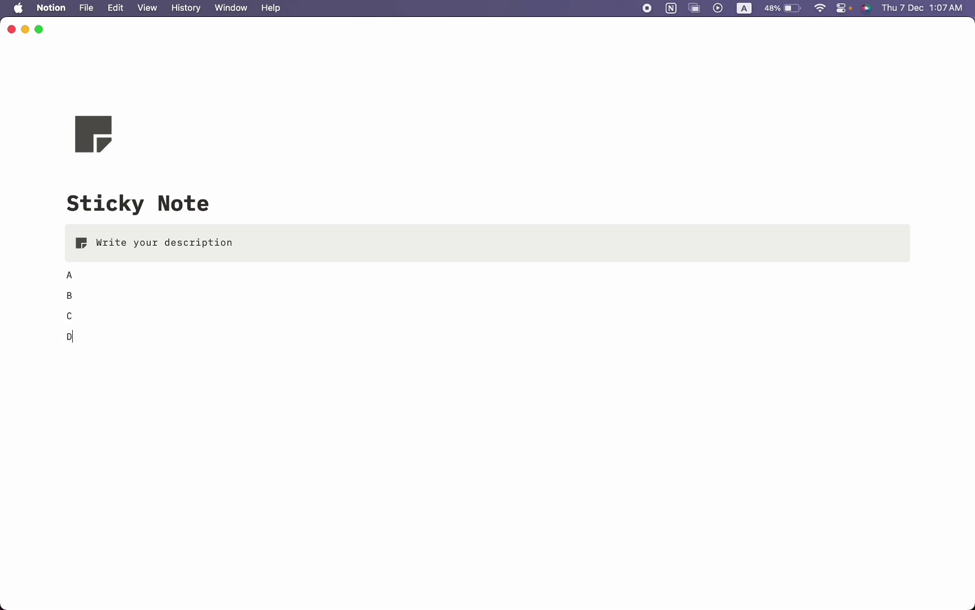
left_click_drag(54, 331, 90, 292)
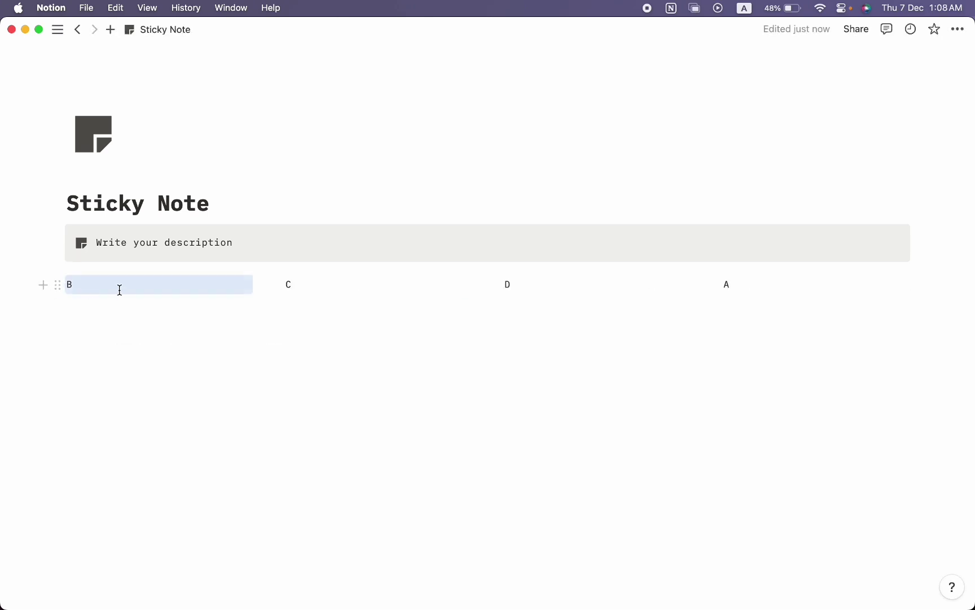
Insert a quote block reading "Quick Note" under the B placeholder in the first column
left_click(154, 320)
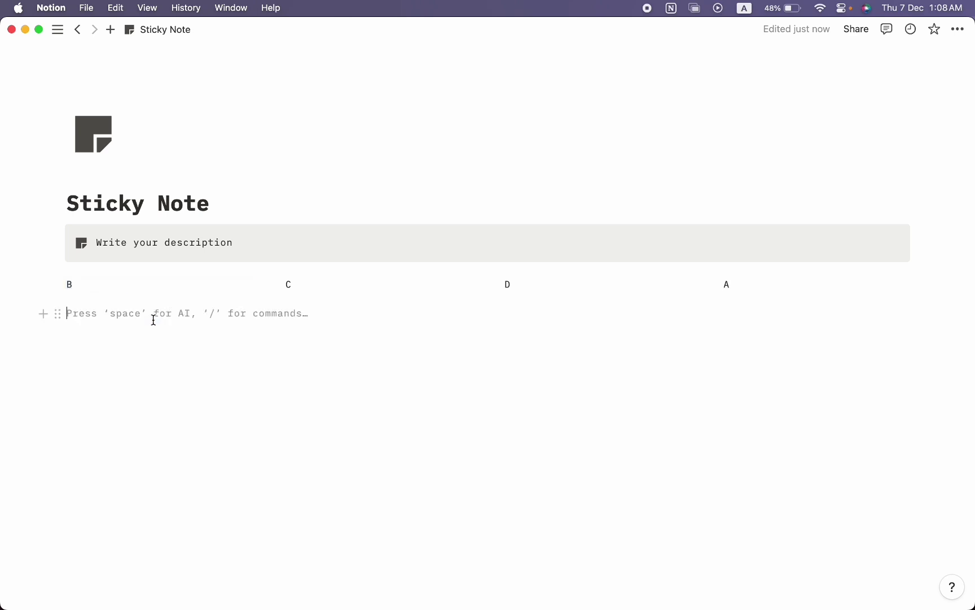
type("/")
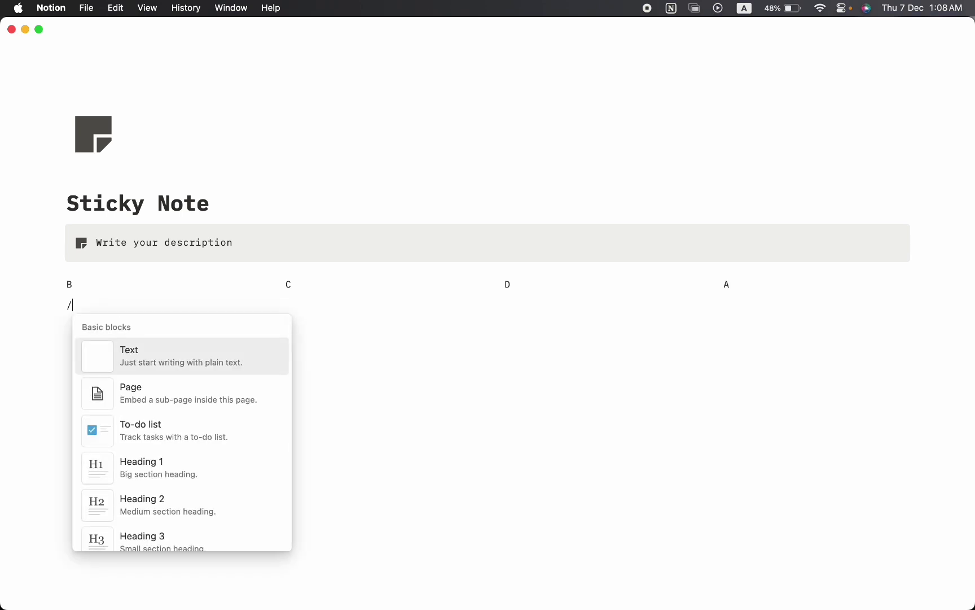
type("quo")
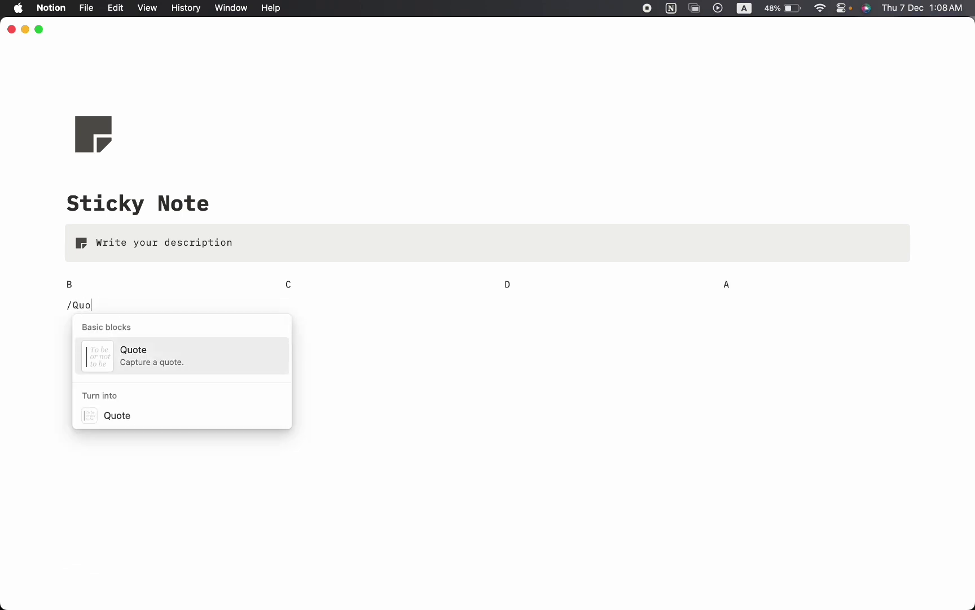
key("Return")
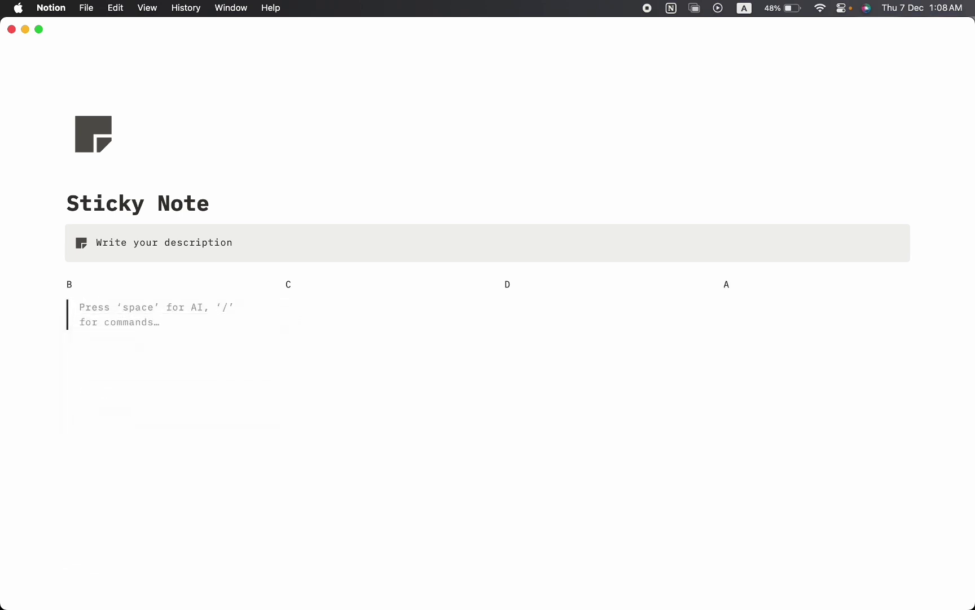
type("Quick Note")
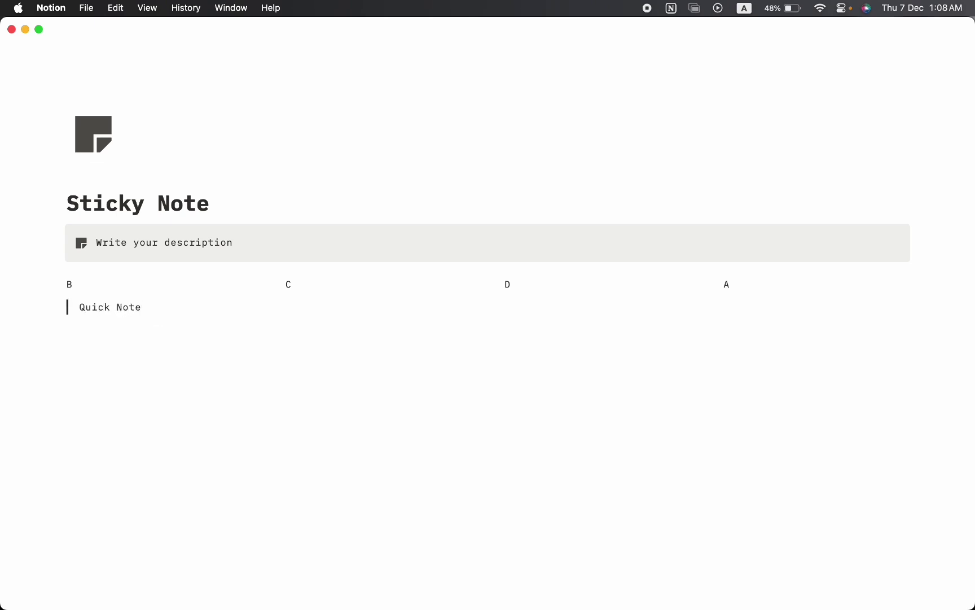
Make the "Quick Note" quote text bold and give the block a yellow background
key("super+a")
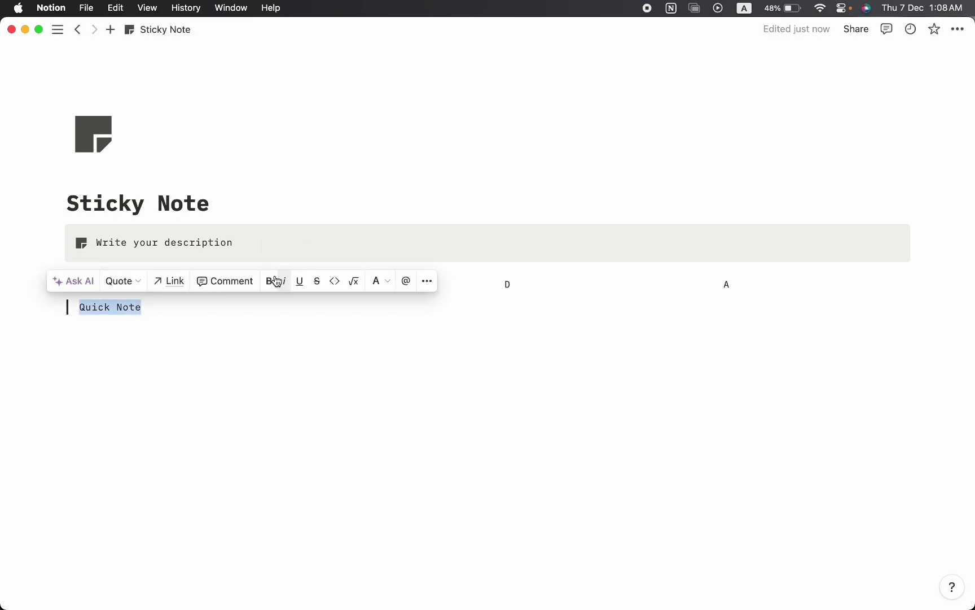
left_click(274, 281)
left_click(115, 310)
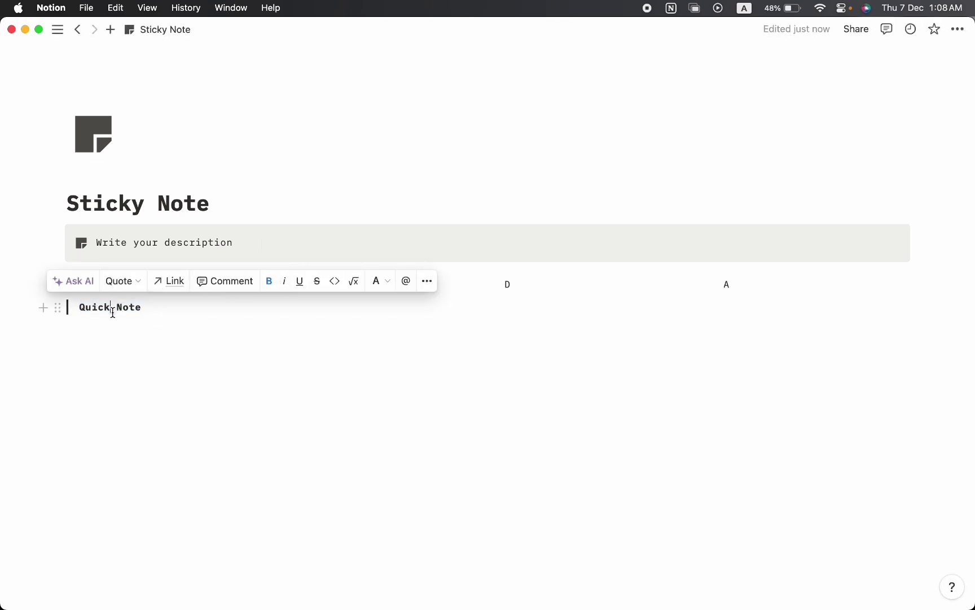
left_click(58, 309)
mouse_move(144, 394)
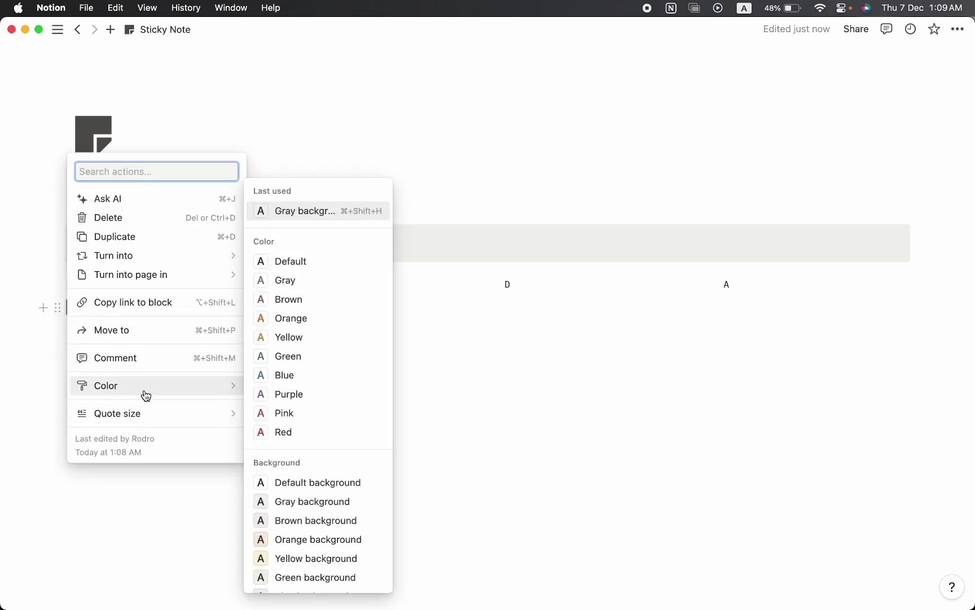
scroll(378, 434, "down", 1)
left_click(331, 525)
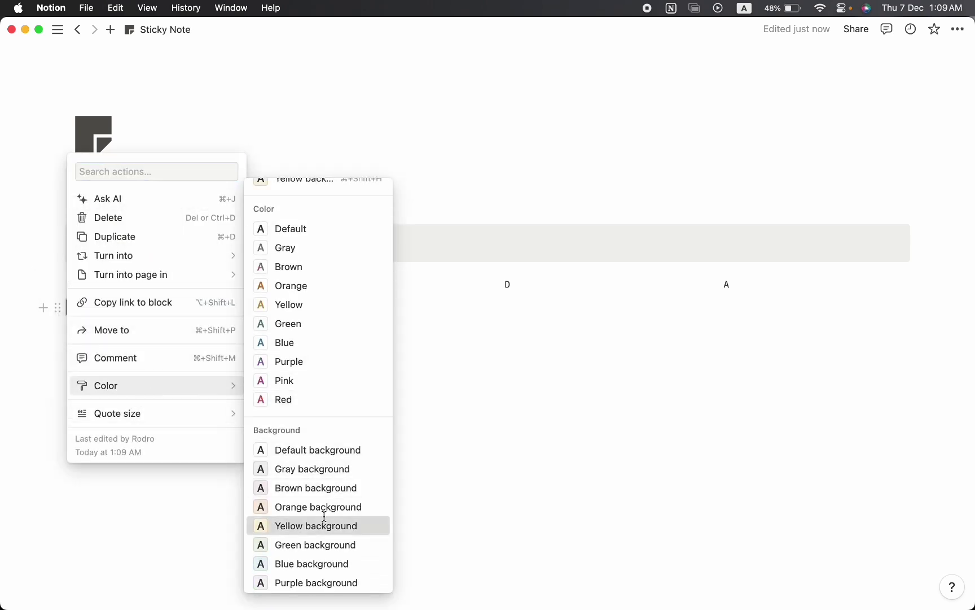
Insert a callout block below the "Quick Note" quote and give it a yellow background
left_click(95, 333)
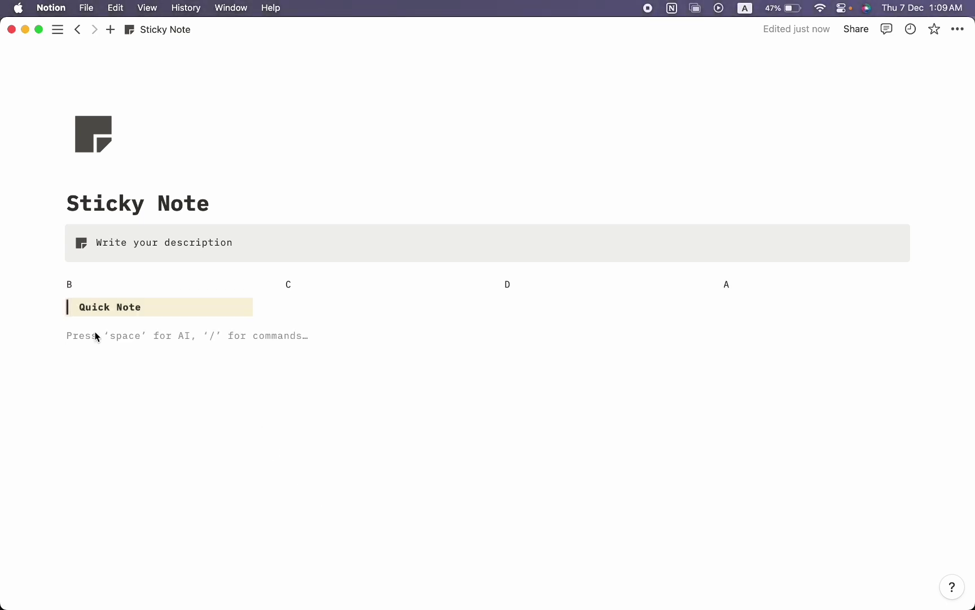
type("/call")
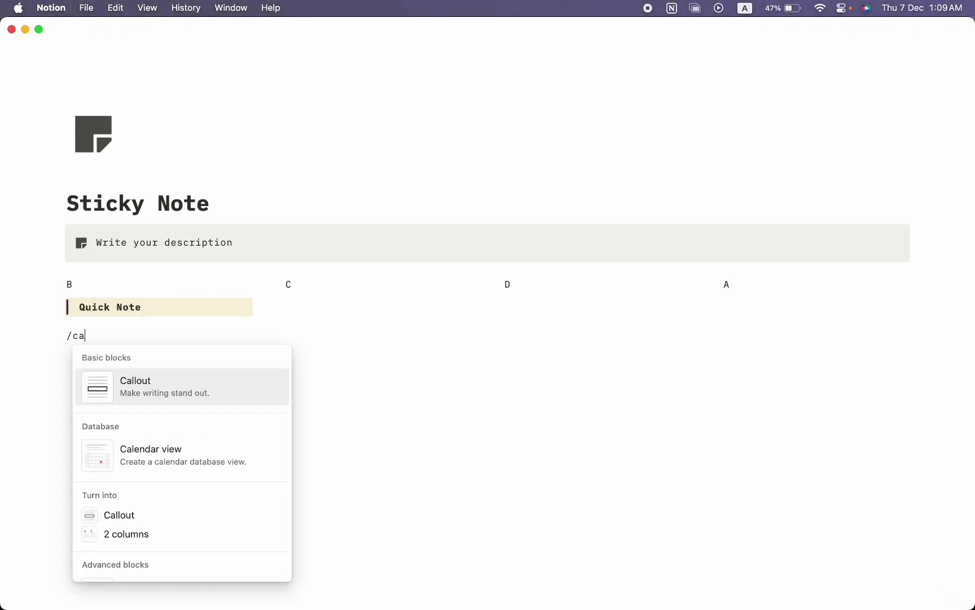
key("Return")
left_click(57, 332)
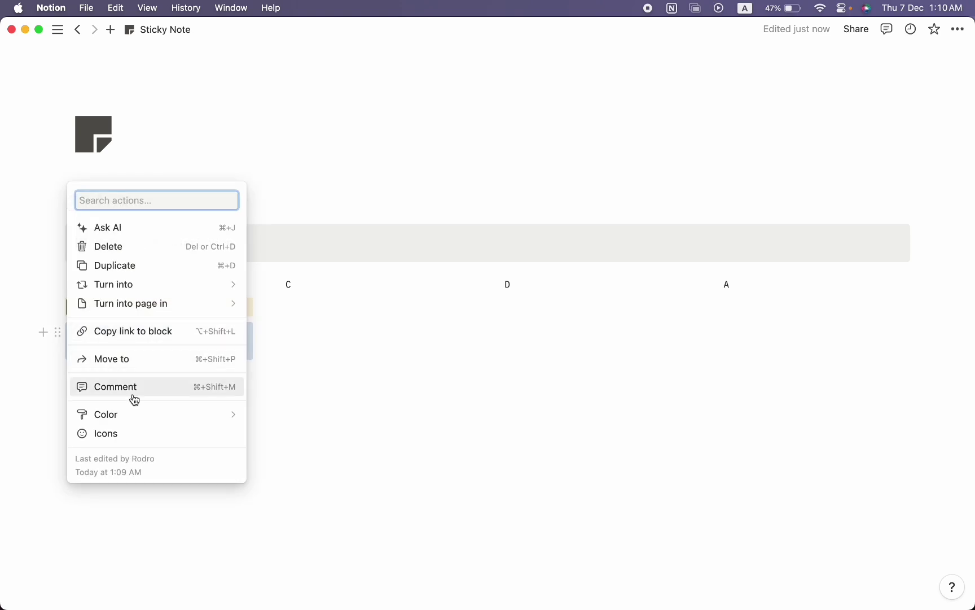
mouse_move(132, 414)
scroll(296, 444, "down", 2)
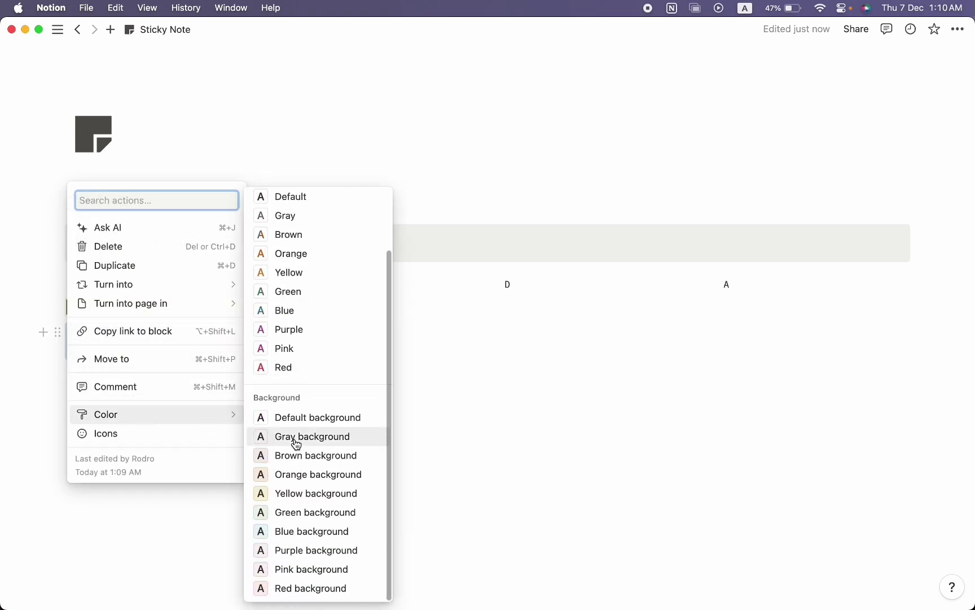
left_click(259, 440)
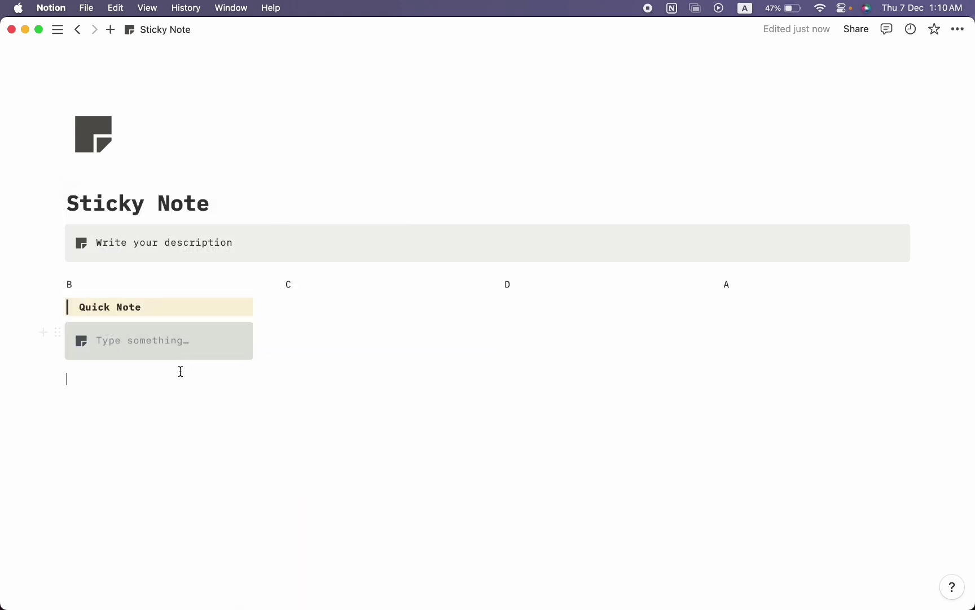
Enter "Today's Date" in the yellow callout and add a Lorem ipsum paragraph below it
left_click(136, 335)
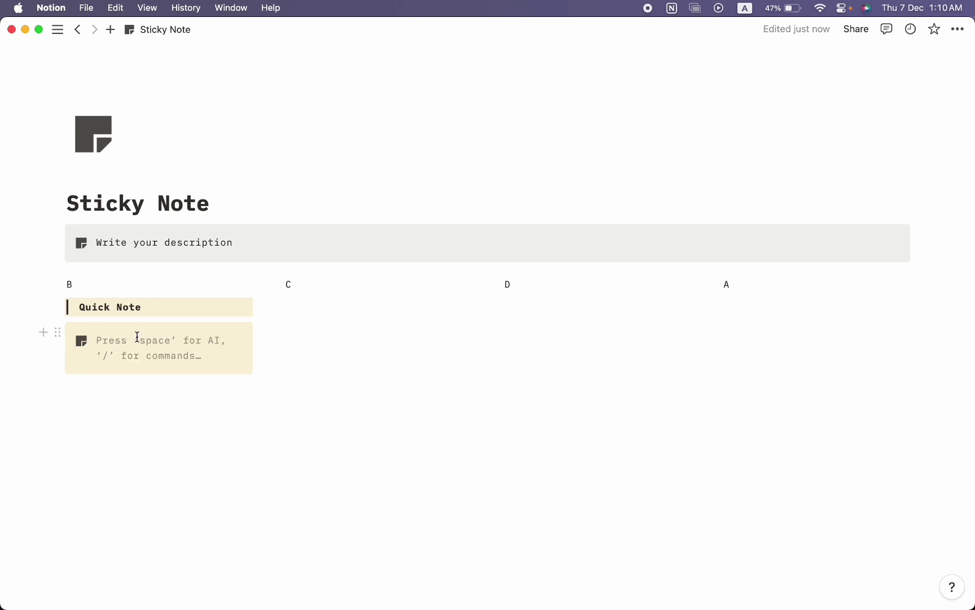
type("Tod")
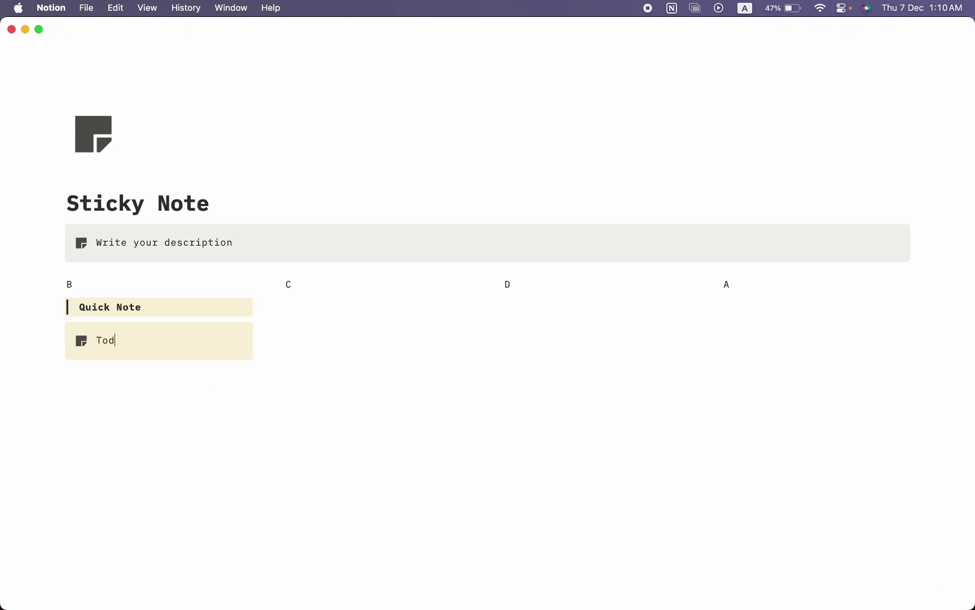
type("ay")
type("'s Nate")
key("Return")
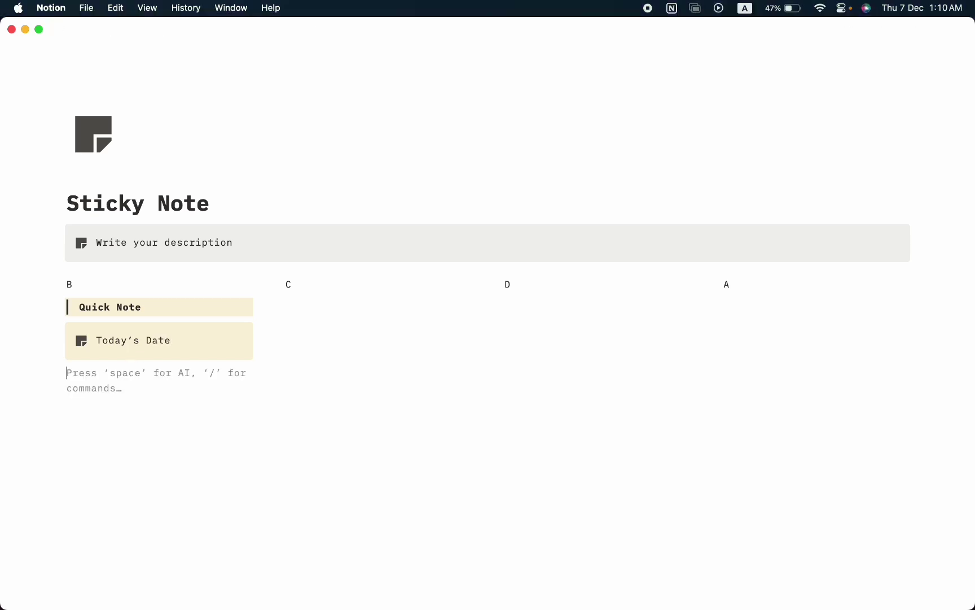
type("Lorem ipsum dolor sit amet, consectetur adipiscing elit, sed do eiusmod tempor incididunt ut labore et dolore magna aliqua. Ut enim ad minim veniam, quis nostrud exercitation")
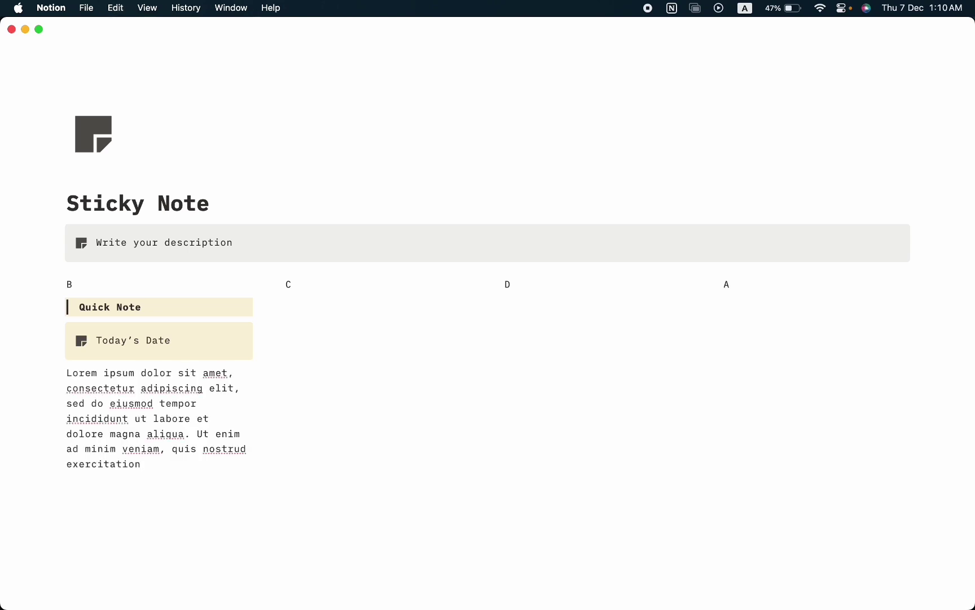
Insert a divider, then move it and the Lorem ipsum paragraph into the yellow callout under "Today's Date"
key("Return")
type("/divi")
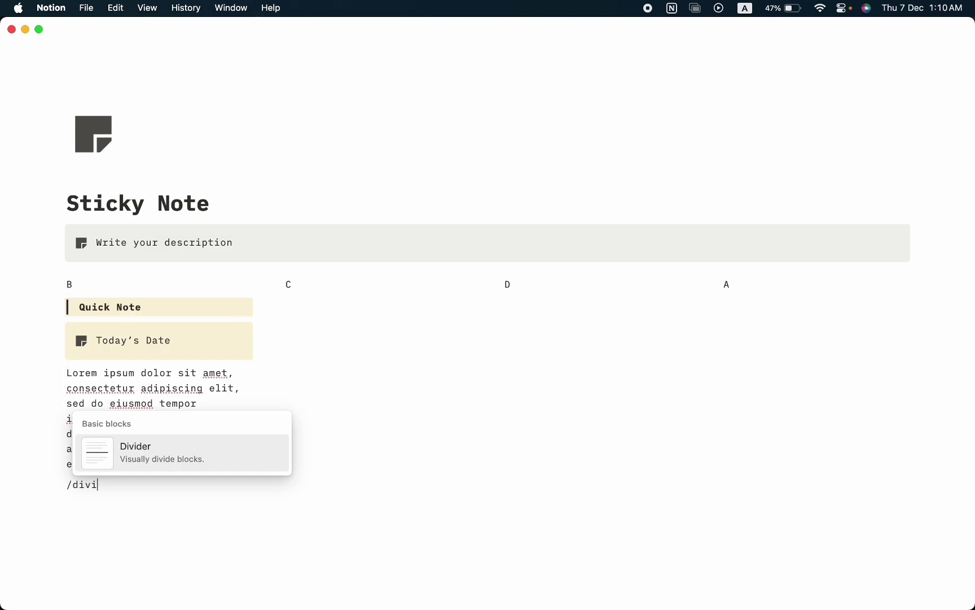
key("Return")
left_click_drag(58, 479, 114, 356)
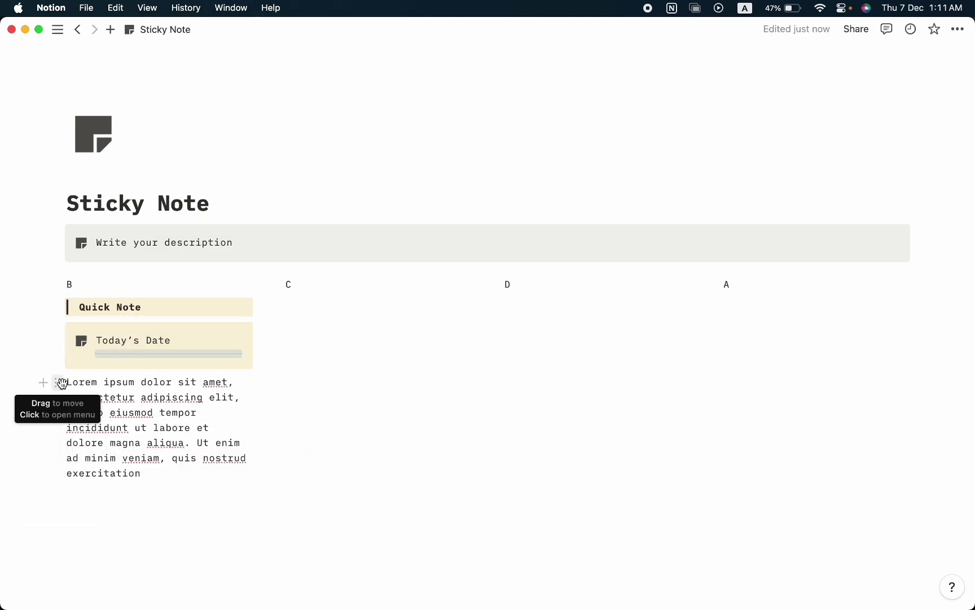
left_click_drag(61, 384, 112, 360)
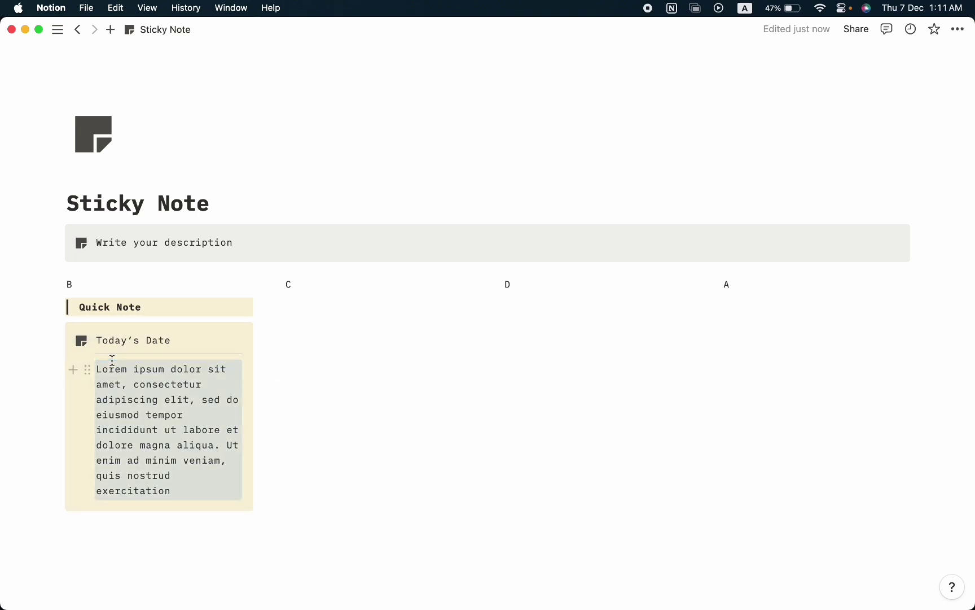
Delete the placeholder line B above the "Quick Note" quote
left_click(93, 287)
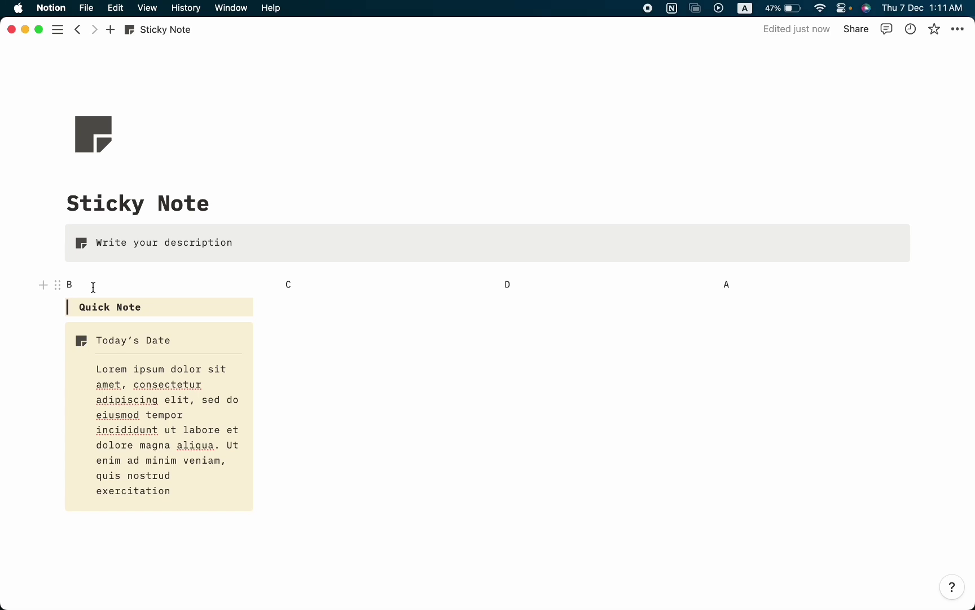
key("BackSpace")
key("BackSpace")
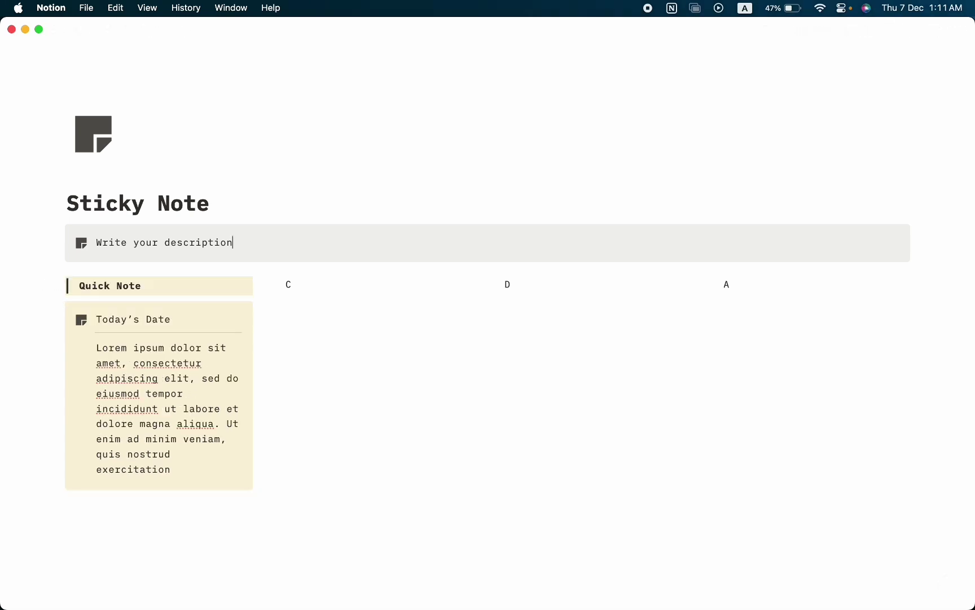
Insert a button named "Add Quick Notes" below the yellow callout, with an Insert blocks action that places content below the button
left_click(107, 501)
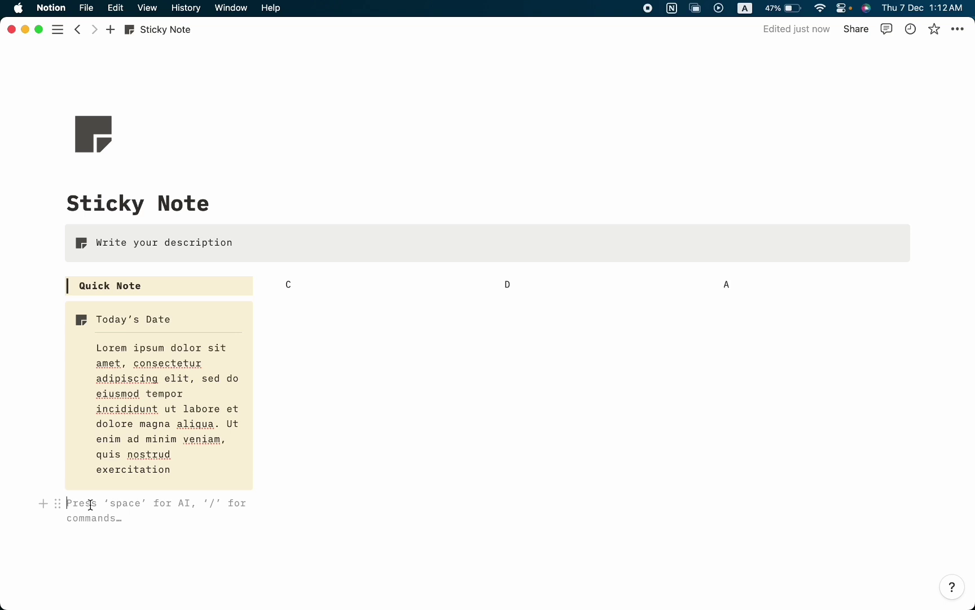
left_click(154, 305)
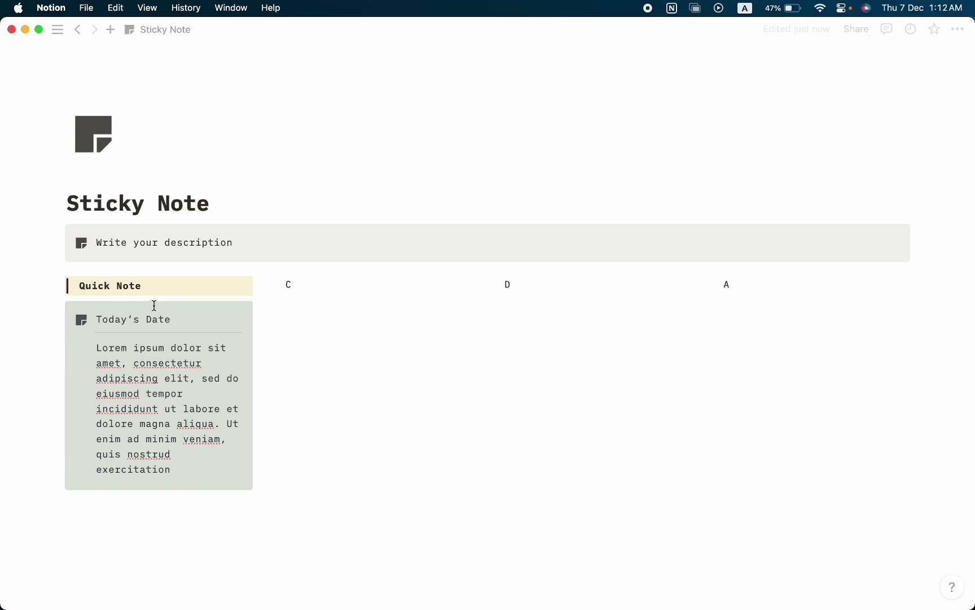
left_click(117, 495)
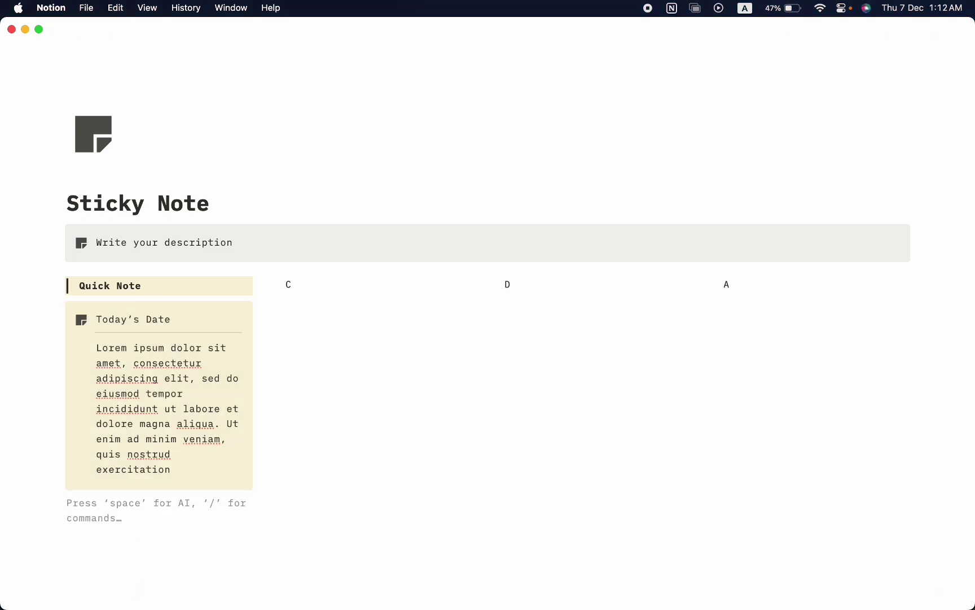
type("/butt")
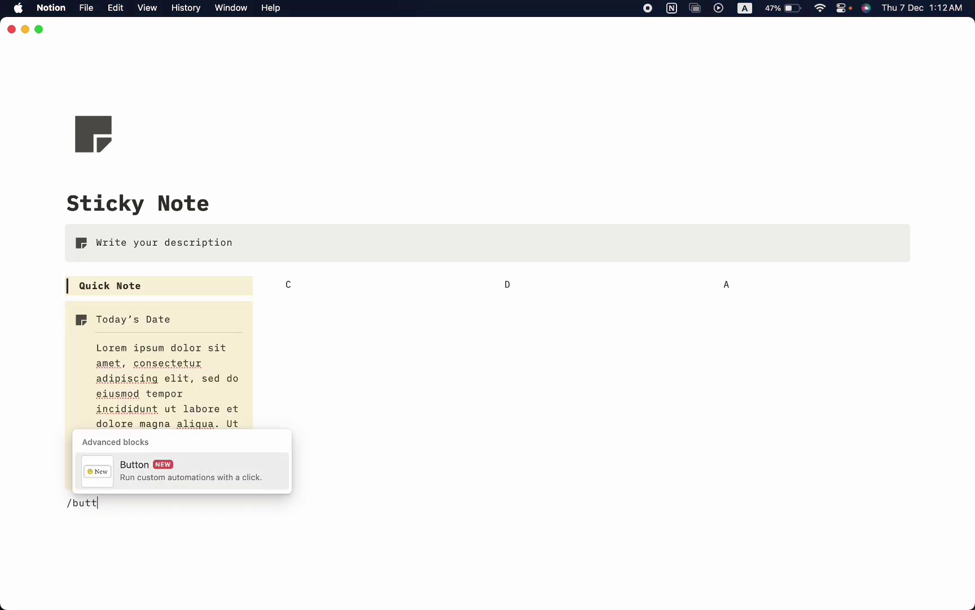
key("Return")
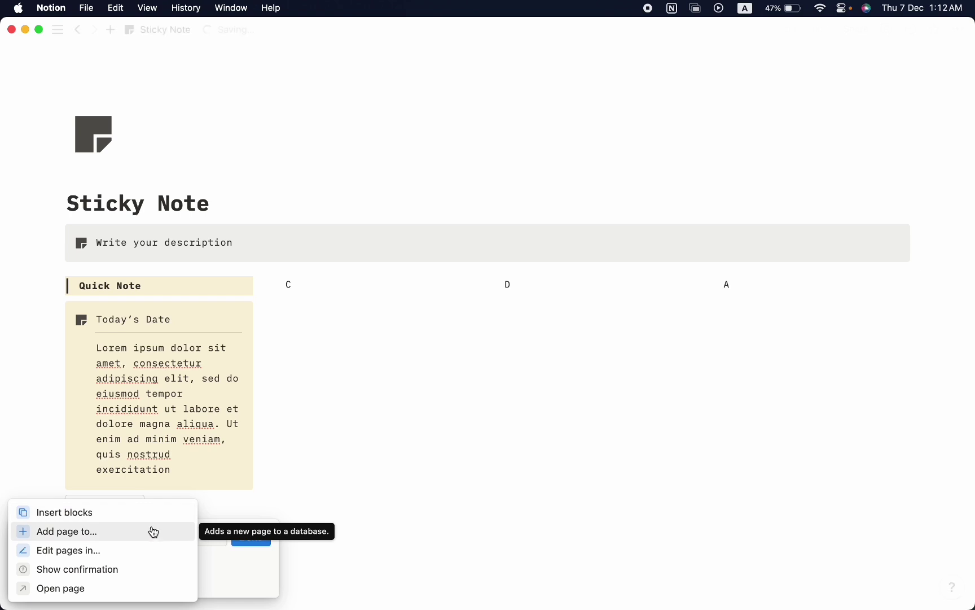
left_click(94, 512)
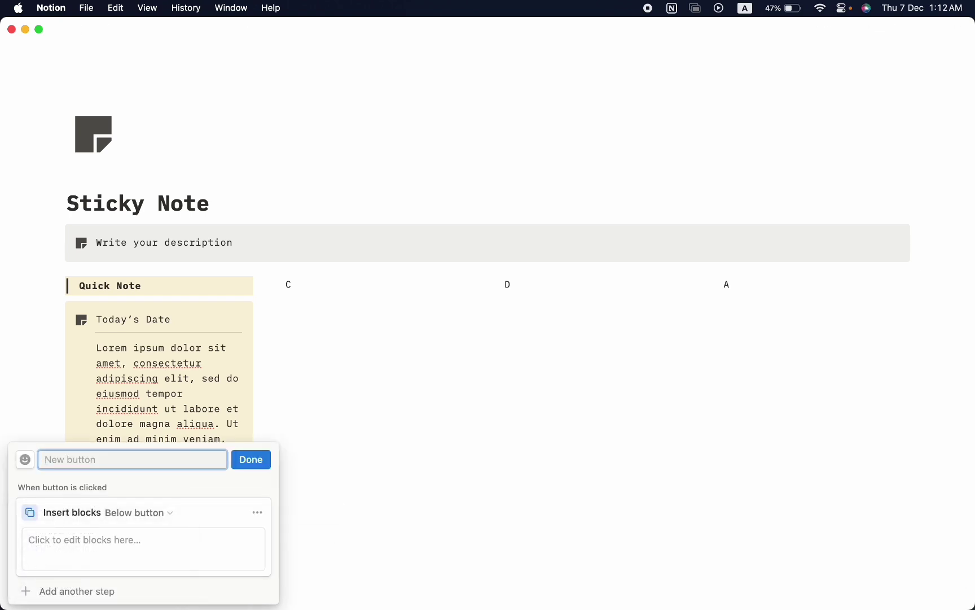
type("Add Quick Notes")
Add the "Today's Date" note with its Lorem ipsum text as the button's blocks to insert, and finish the button setup
left_click(135, 541)
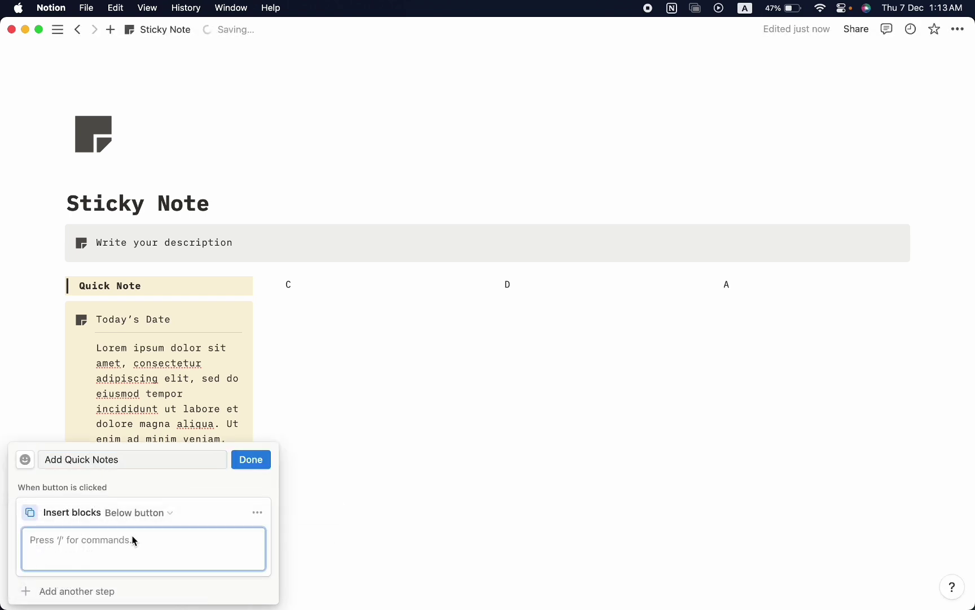
type("Today’s Date Lorem ipsum dolor sit amet, consectetur adipiscing elit, sed do eiusmod tempor incididunt ut labore et dolore magna aliqua. Ut enim ad minim veniam, quis nostrud exercitation")
left_click(261, 377)
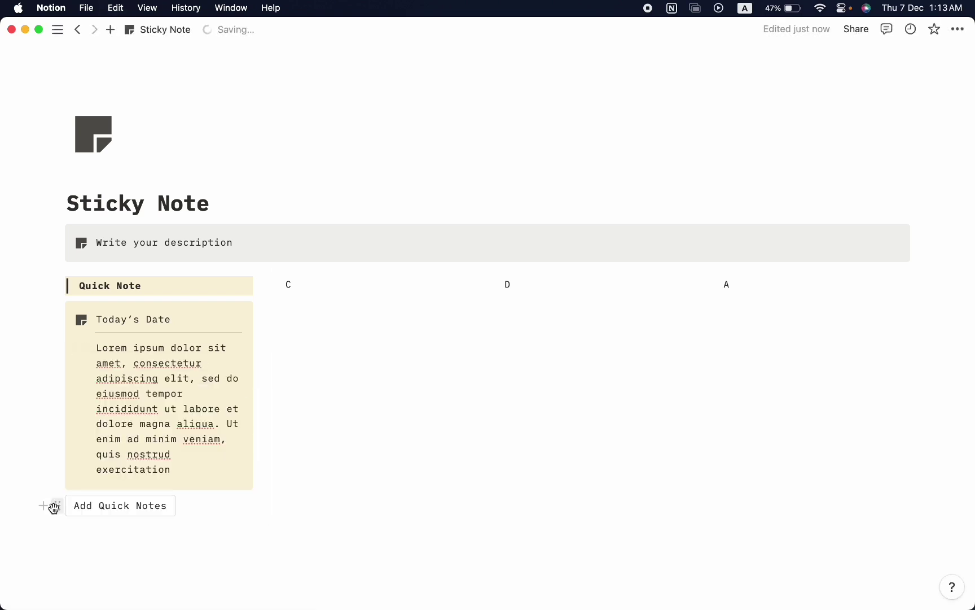
Move the "Add Quick Notes" button directly under the "Quick Note" quote, above the yellow note
left_click_drag(55, 505, 79, 305)
left_click(134, 535)
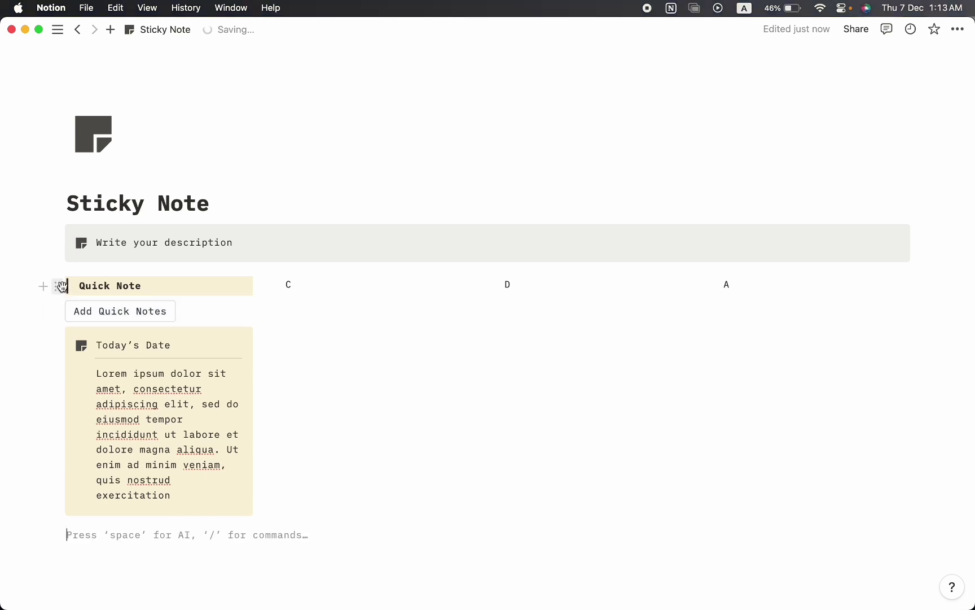
Copy the "Quick Note" quote into the second column and delete that column's placeholder line C
left_click_drag(61, 286, 294, 305)
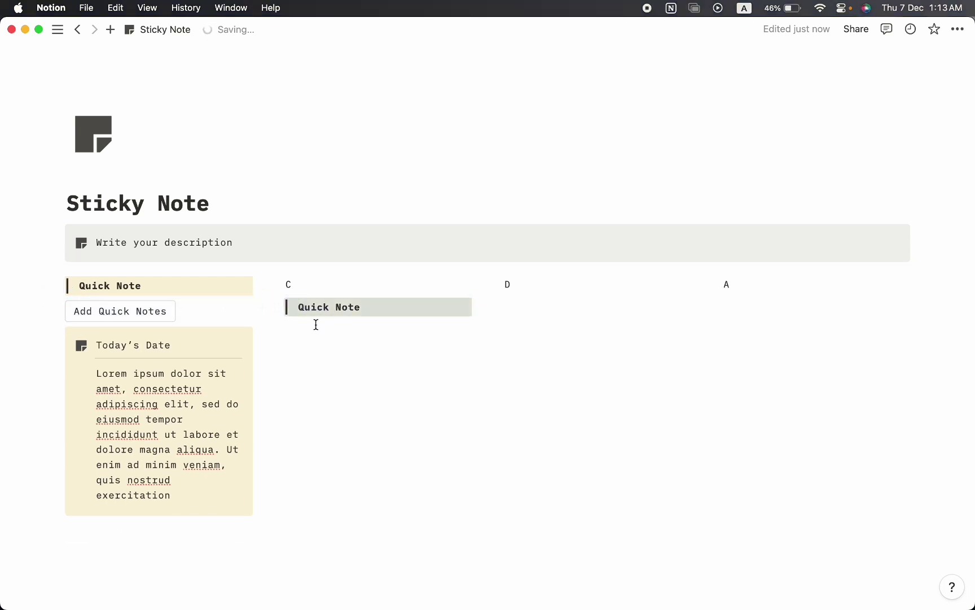
left_click(303, 285)
key("BackSpace")
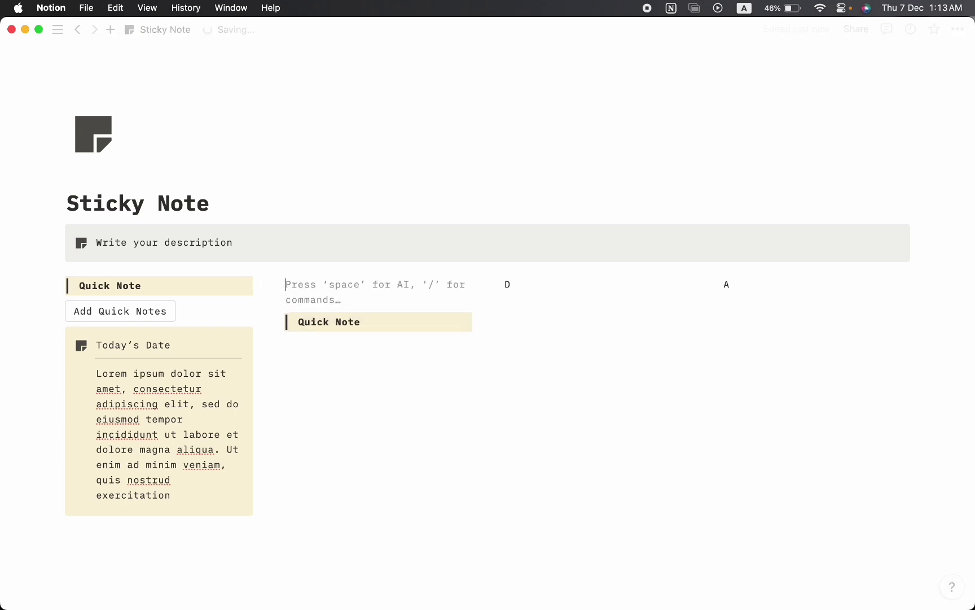
key("super+shift+Down")
Retitle the copied quote in the second column as "Task Note" in bold
triple_click(317, 285)
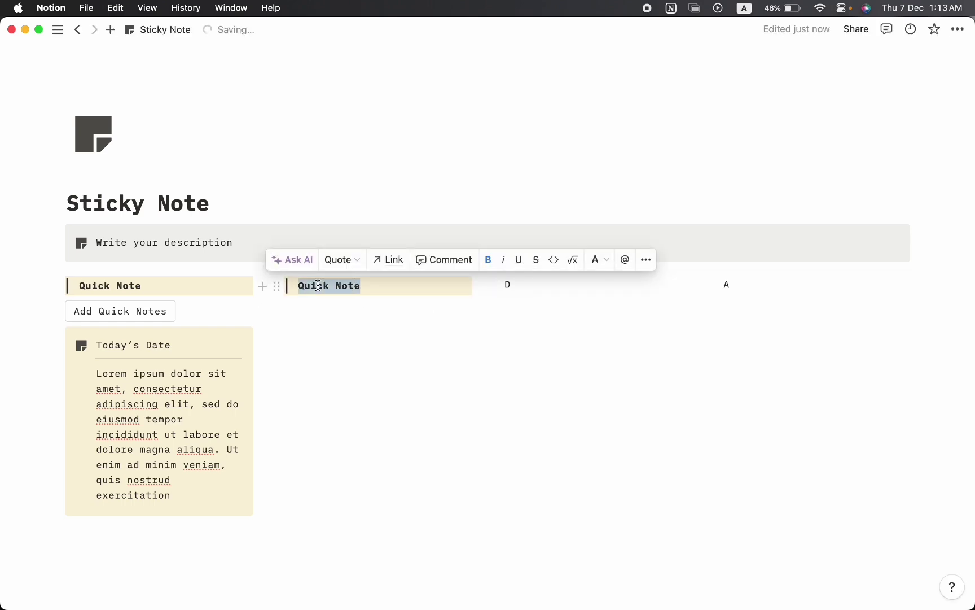
type("Task")
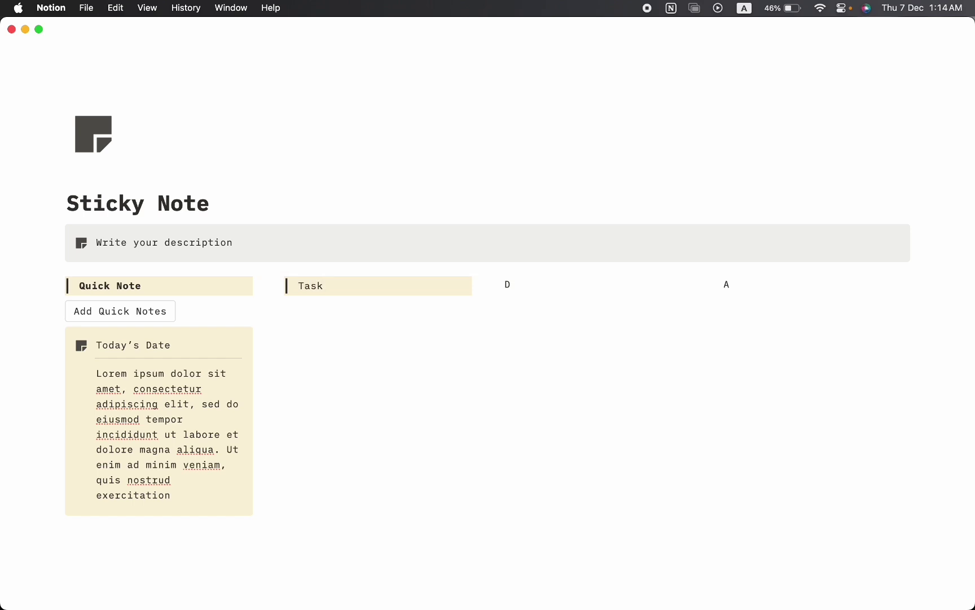
key("super+shift+Left")
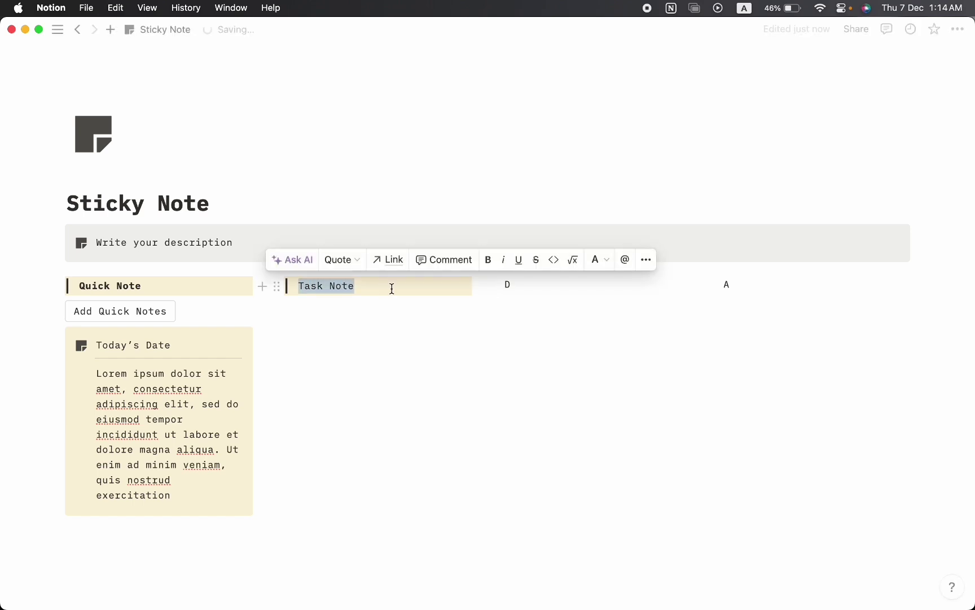
left_click(491, 260)
left_click(308, 345)
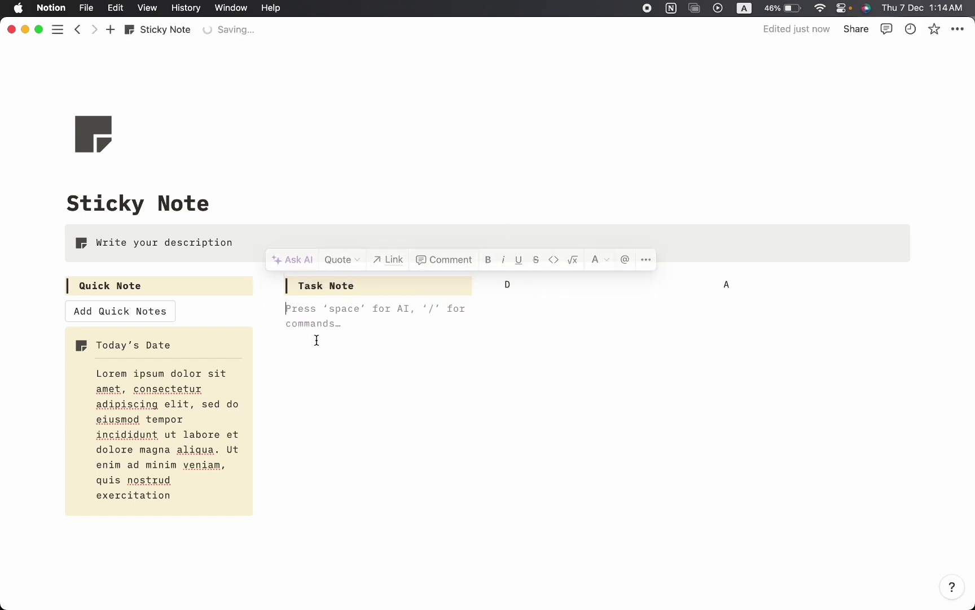
Give the "Task Note" quote a blue background
left_click(276, 284)
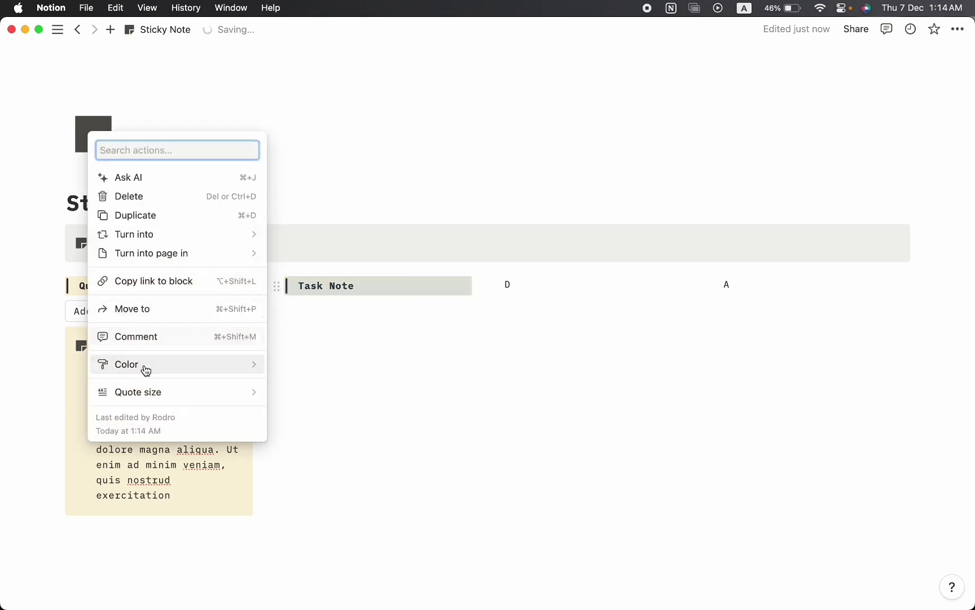
mouse_move(148, 375)
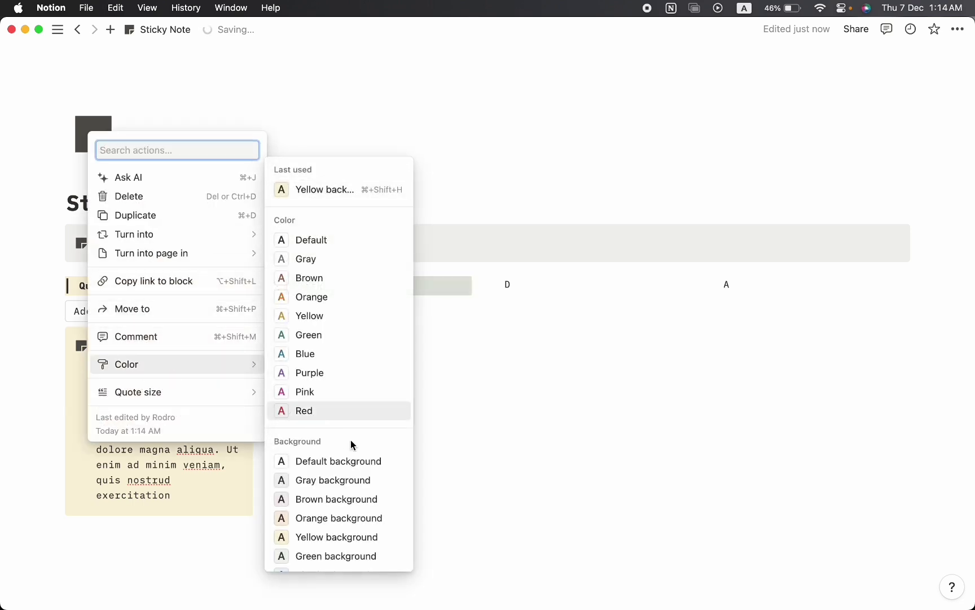
scroll(352, 443, "down", 3)
left_click(326, 503)
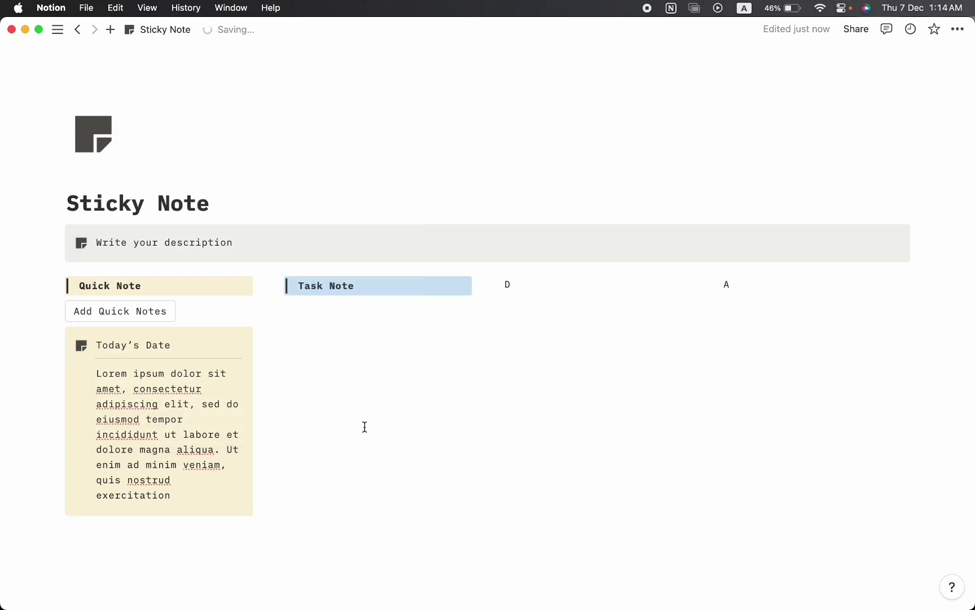
left_click(360, 379)
Change the icon of the yellow "Today's Date" note to a yellow pencil
left_click(83, 345)
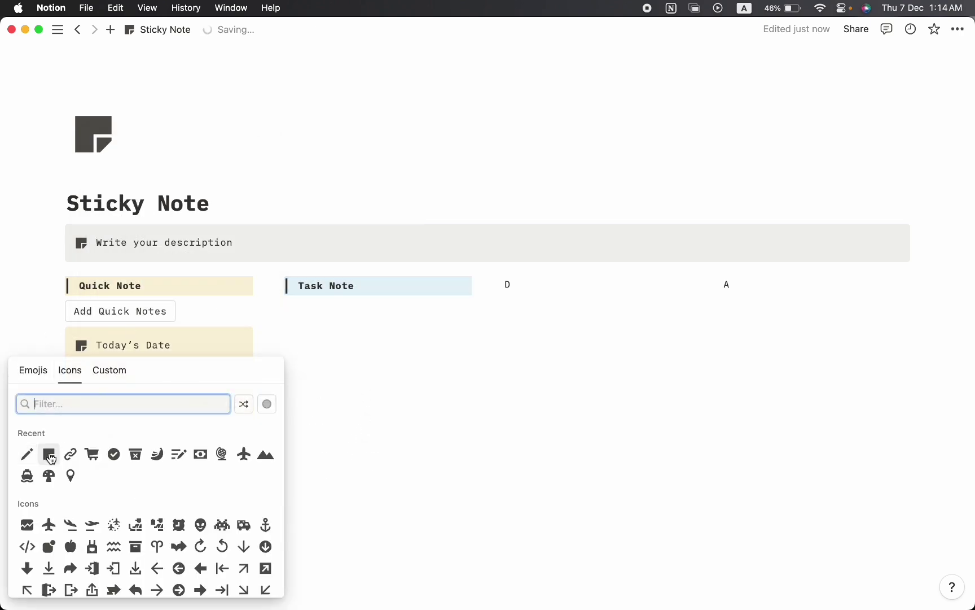
mouse_move(31, 452)
left_click(89, 480)
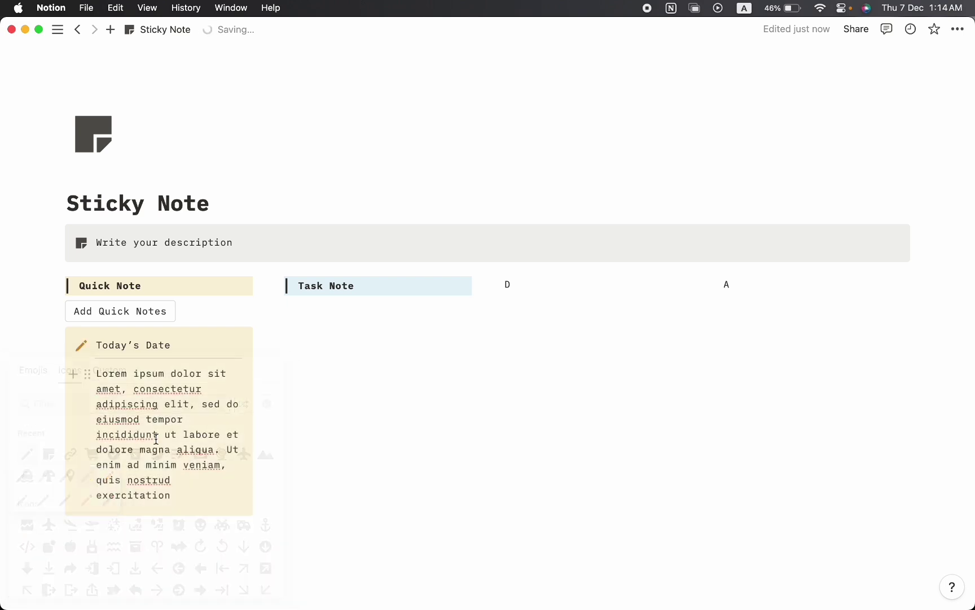
Insert a callout below the "Task Note" quote in the second column
left_click(375, 318)
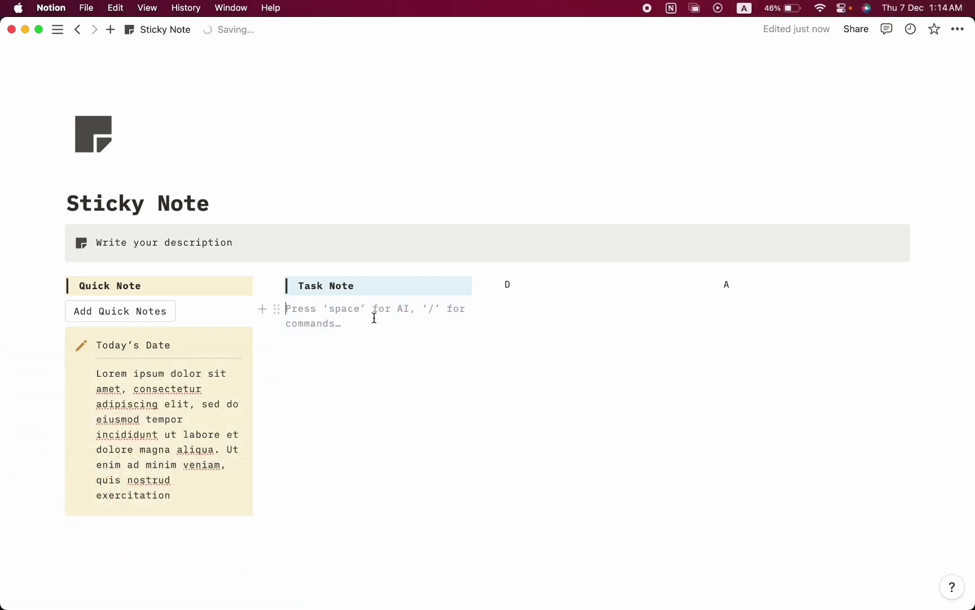
type("/")
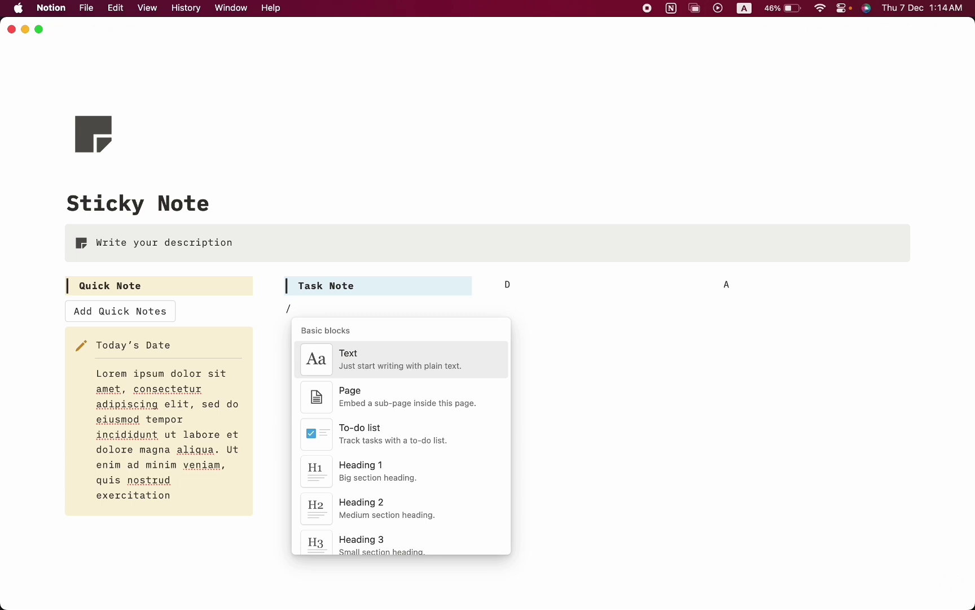
type("call")
key("Return")
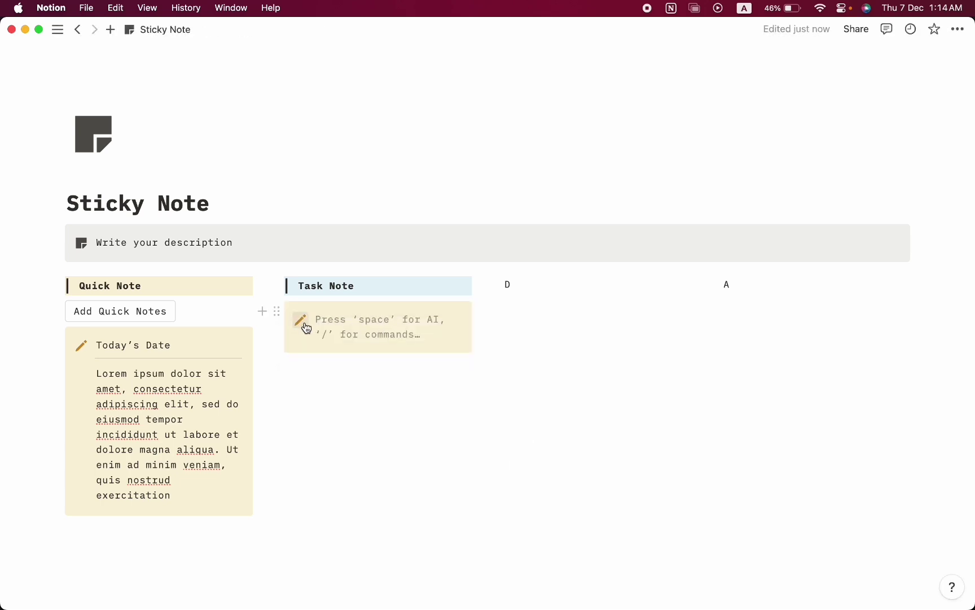
Give the callout under "Task Note" a blue checkmark icon and a blue background
left_click(303, 320)
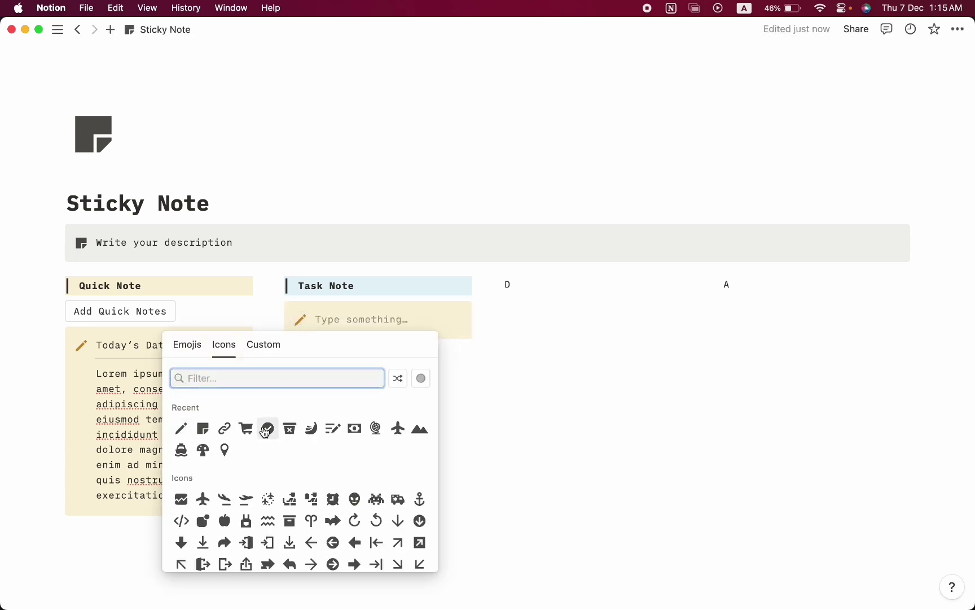
mouse_move(266, 431)
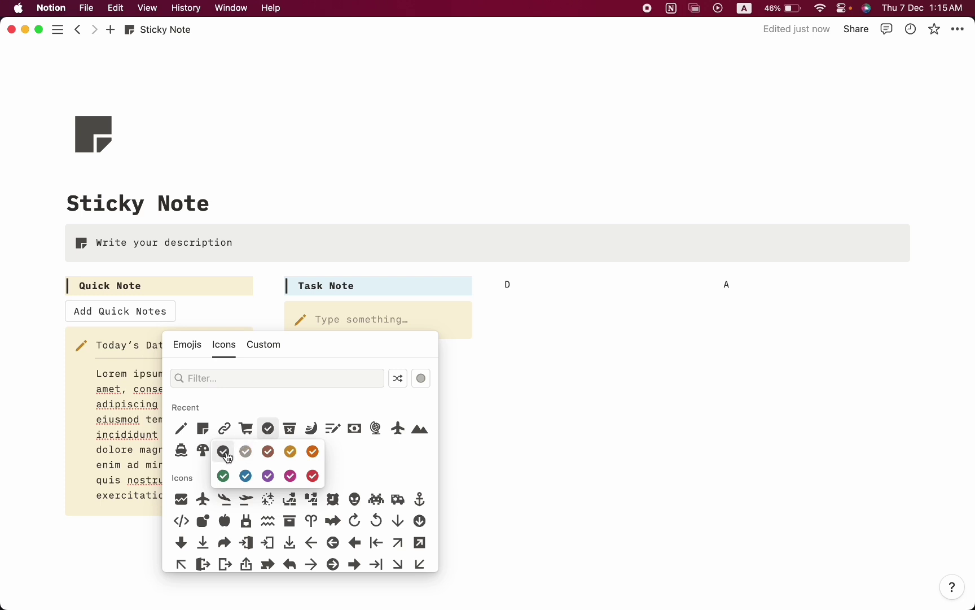
left_click(246, 476)
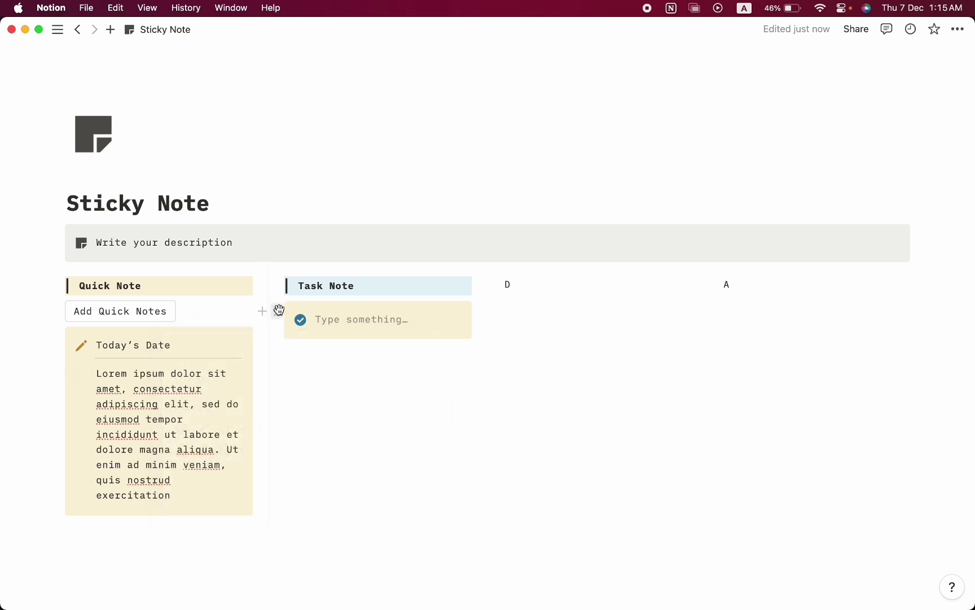
left_click(280, 310)
mouse_move(215, 389)
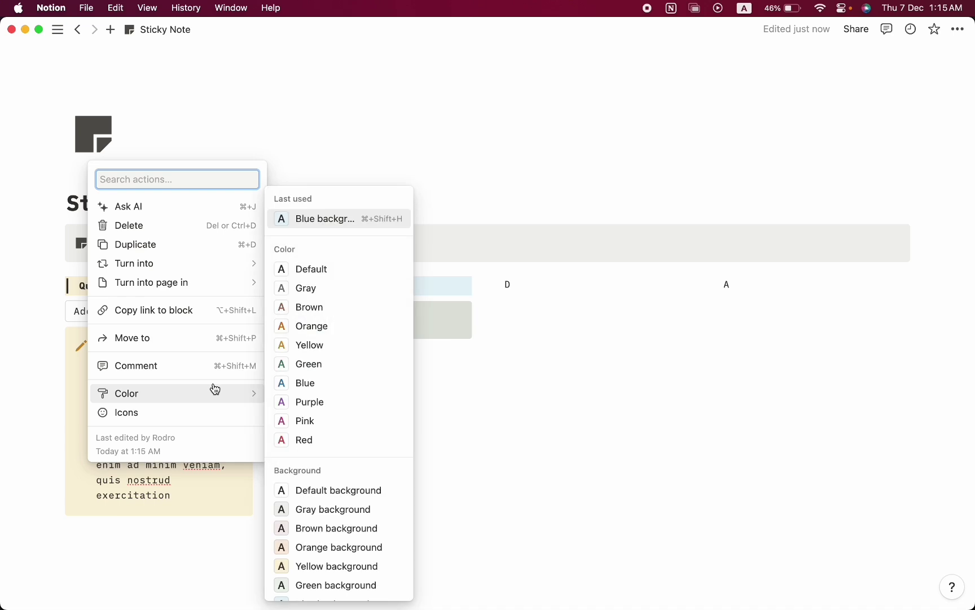
scroll(322, 514, "down", 2)
left_click(322, 554)
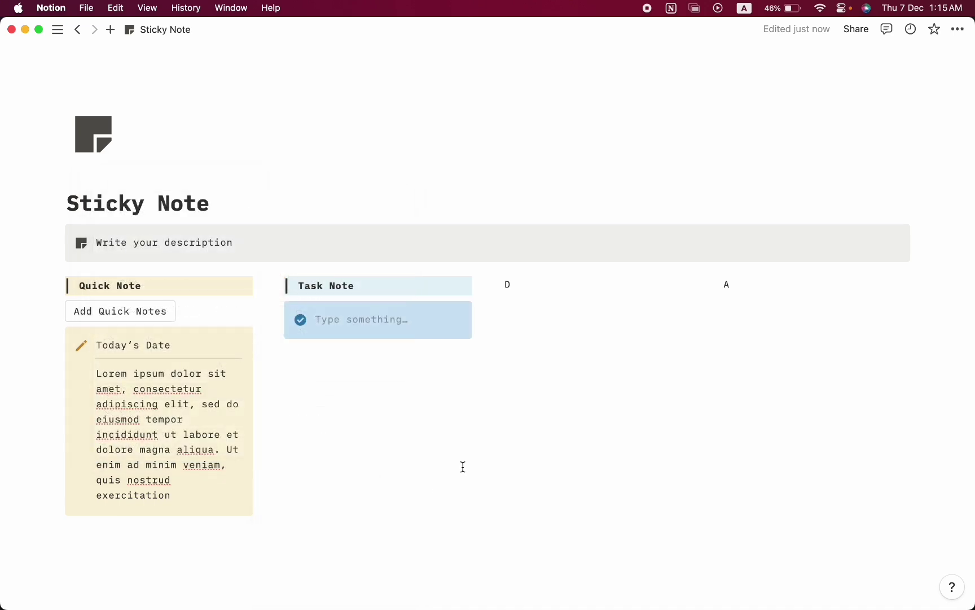
Insert a divider and an empty to-do below the blue callout
left_click(387, 366)
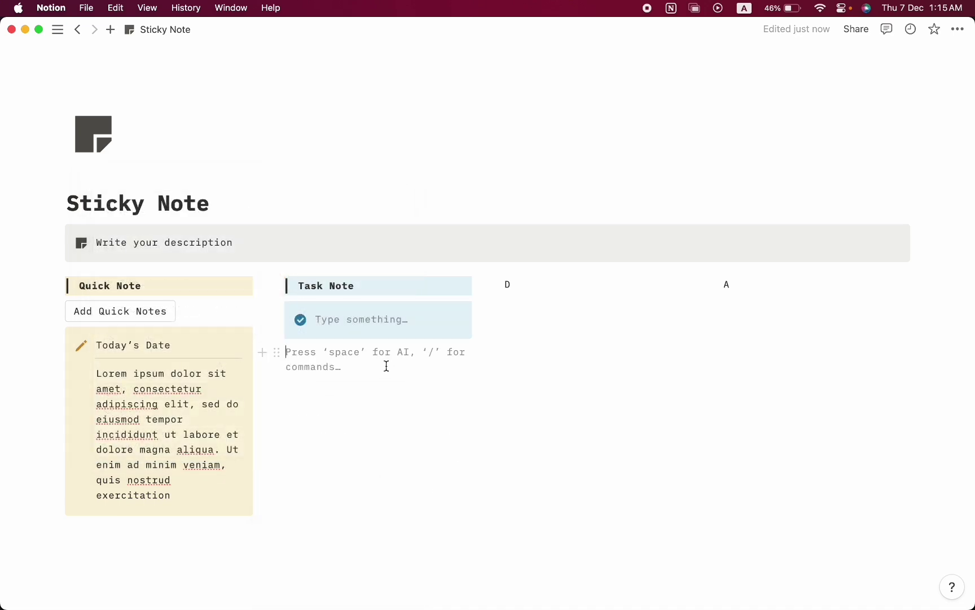
type("/")
left_click(385, 233)
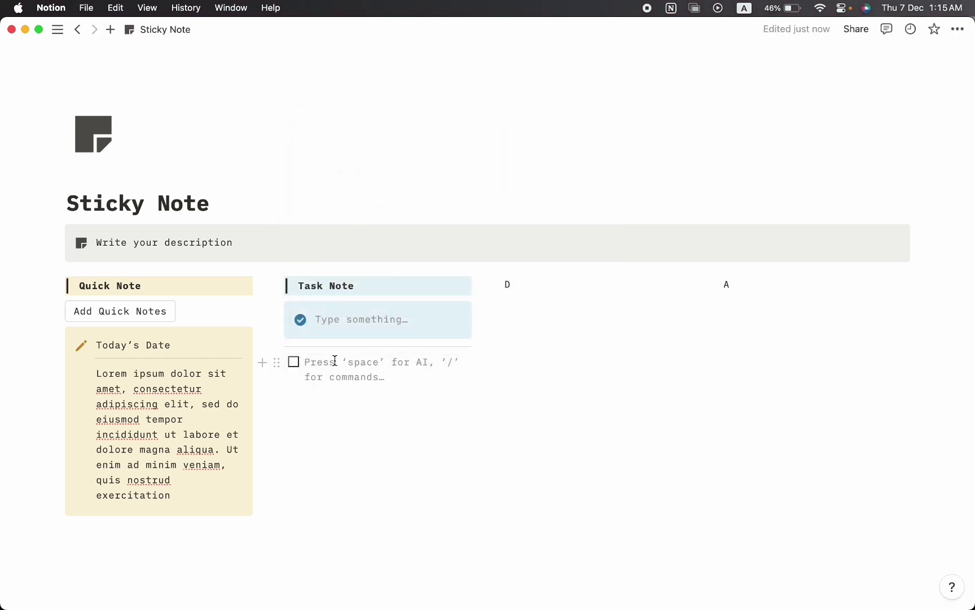
Duplicate the divider and to-do pair until there are five pairs below the blue callout
left_click_drag(355, 400, 330, 343)
key("super+d")
key("super+d")
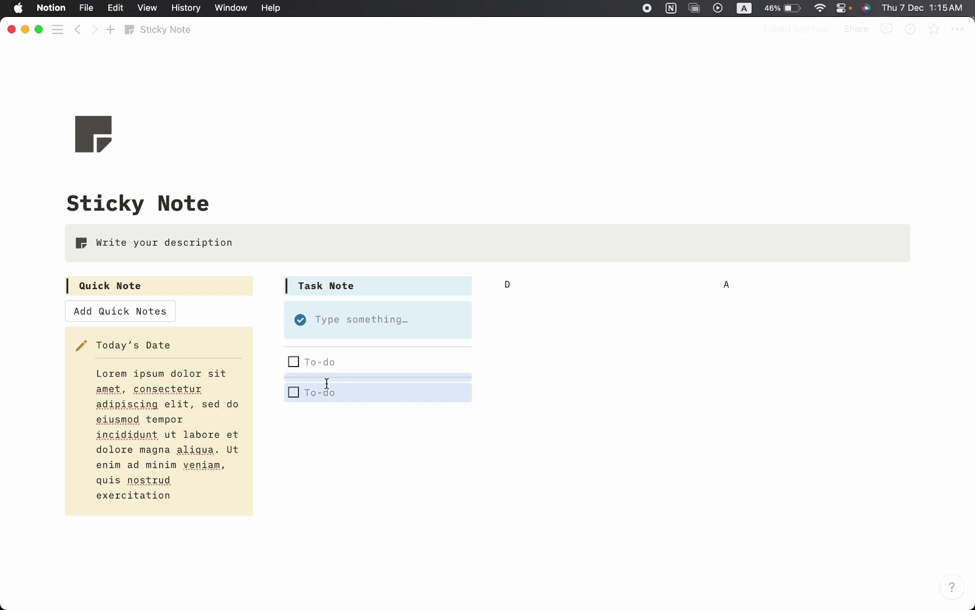
key("super+d")
key("super+d")
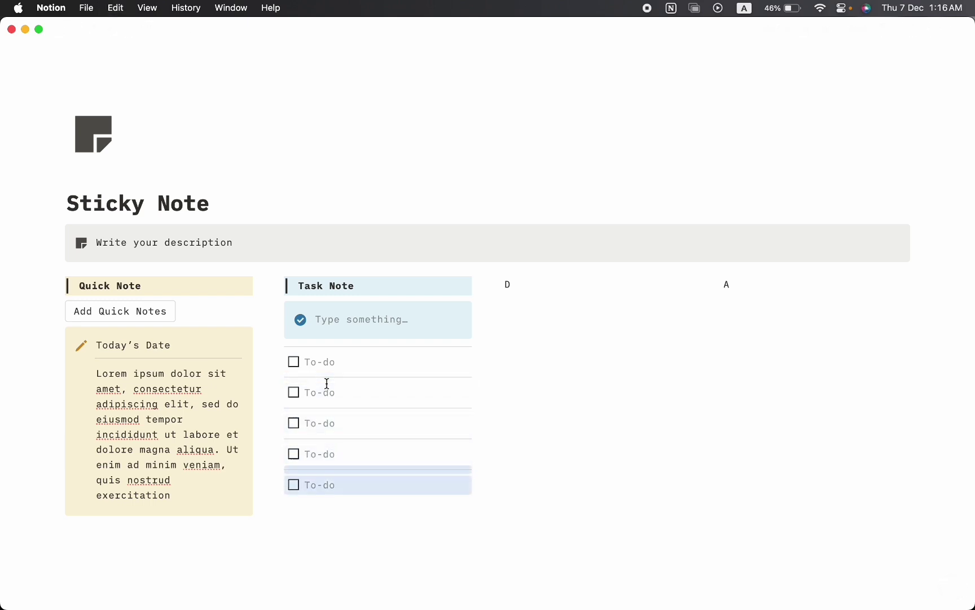
left_click(360, 493)
Title the blue callout "Today's Date" and paste a copy of the five divider and to-do pairs inside it
left_click_drag(359, 514, 292, 347)
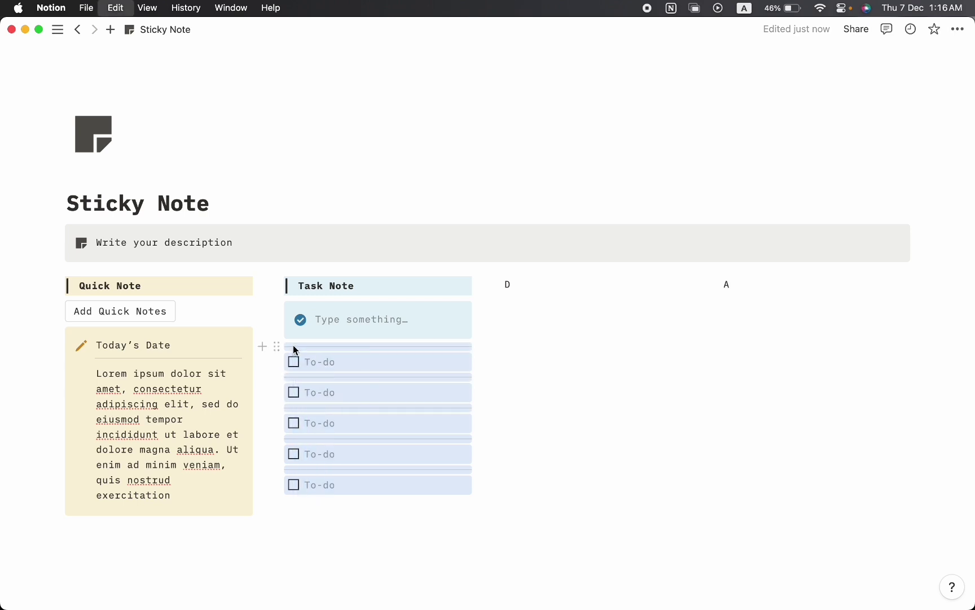
left_click(340, 320)
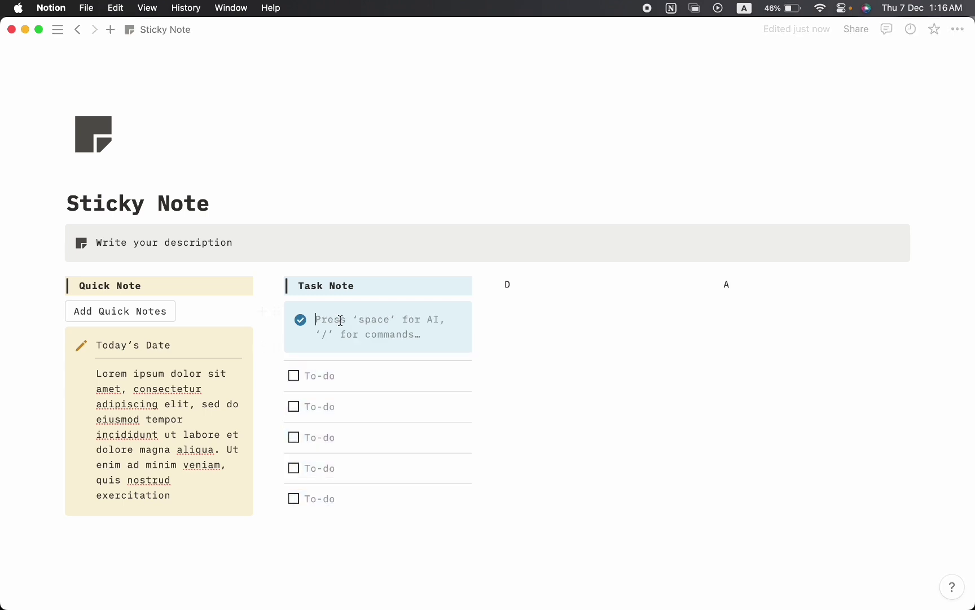
type("Today’s Date")
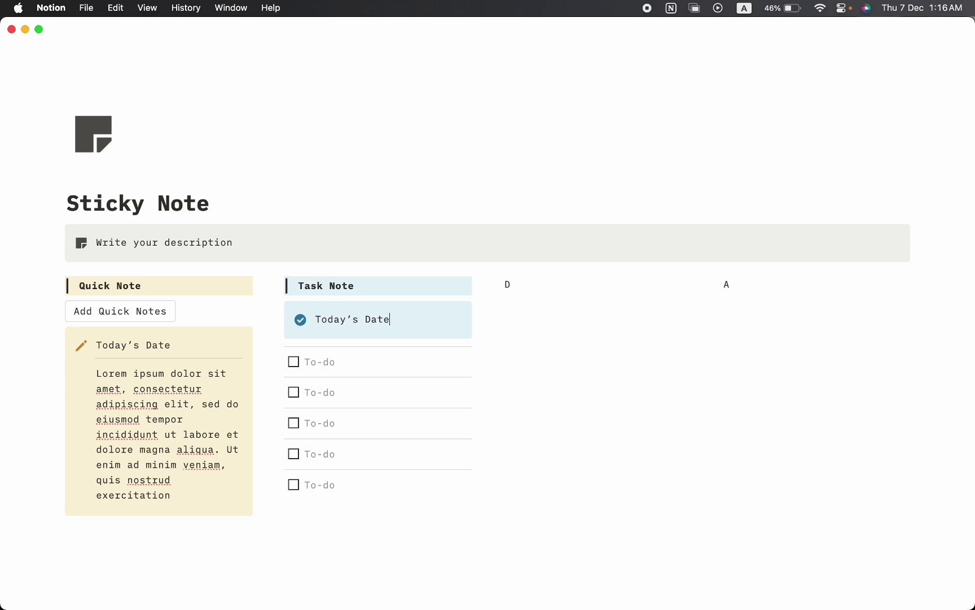
key("super+v")
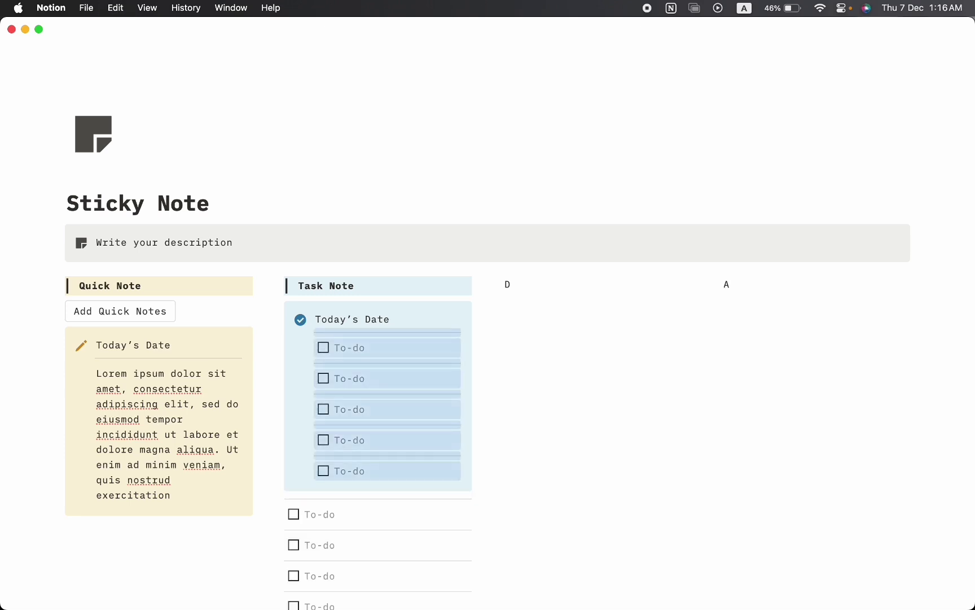
Delete the leftover dividers and to-dos below the blue callout
scroll(361, 508, "down", 3)
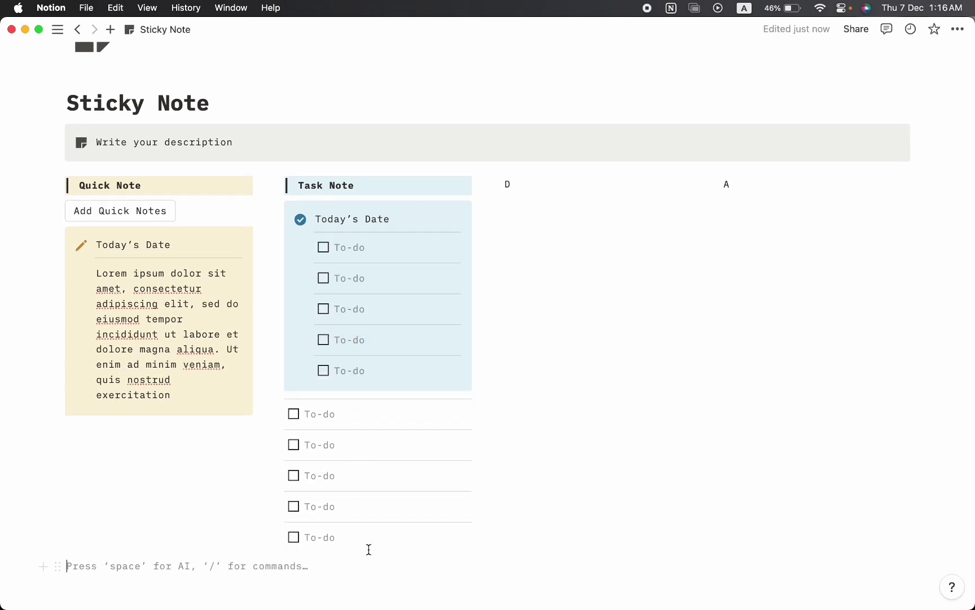
left_click_drag(370, 548, 320, 399)
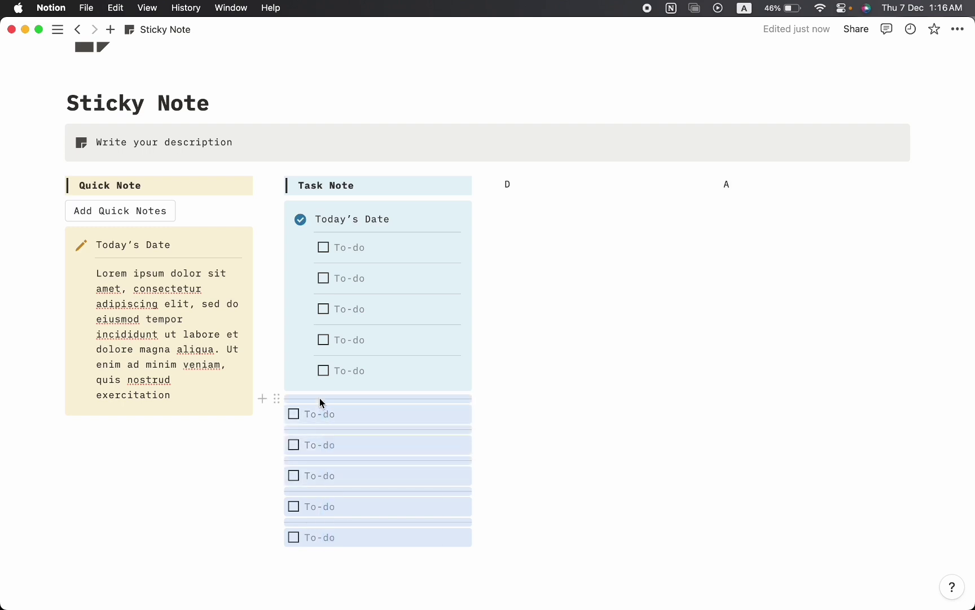
key("BackSpace")
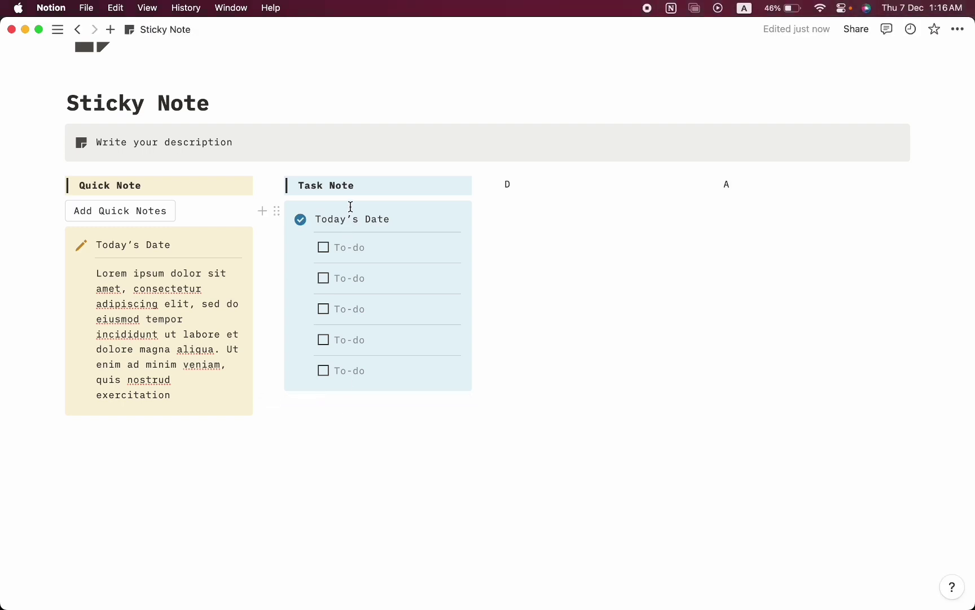
Insert a button below the blue Task Note callout that adds a copy of that callout below the button
key("Escape")
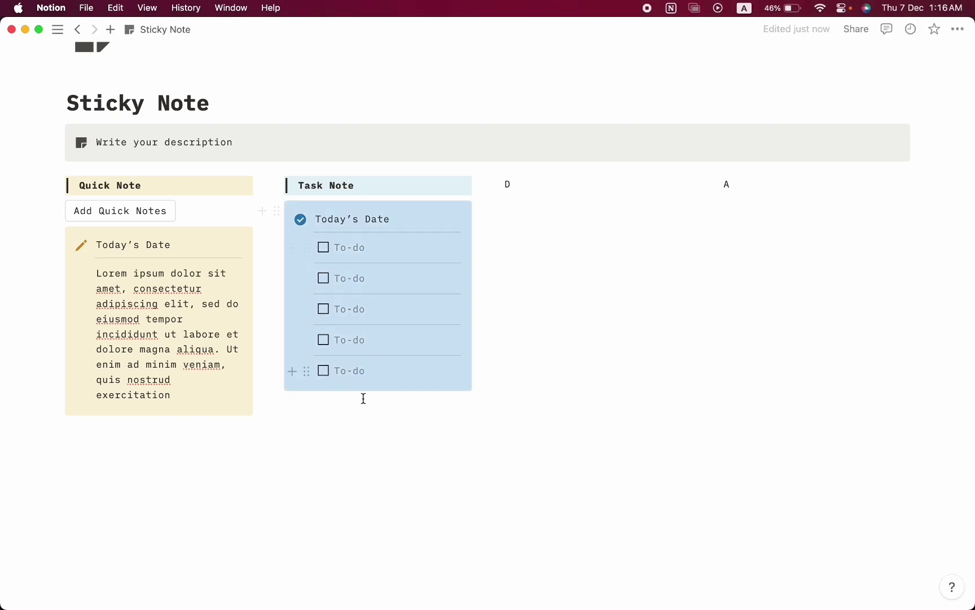
left_click(265, 210)
type("/butt")
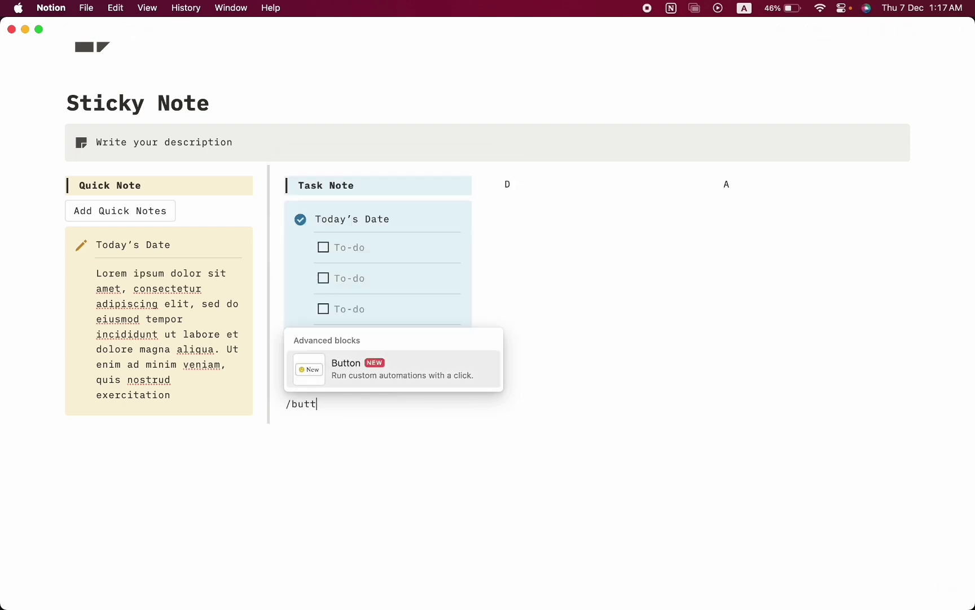
key("Return")
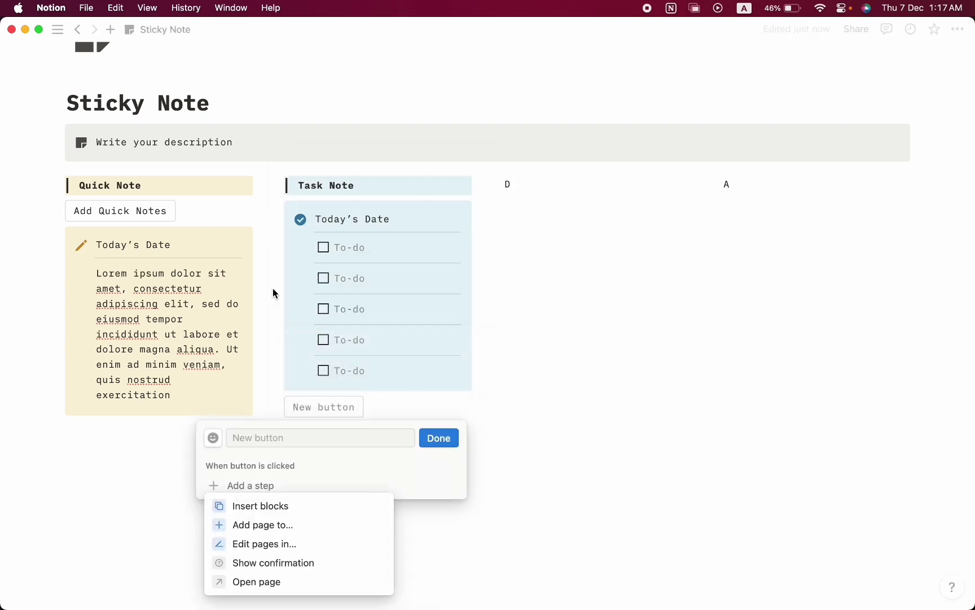
left_click(246, 507)
left_click(273, 515)
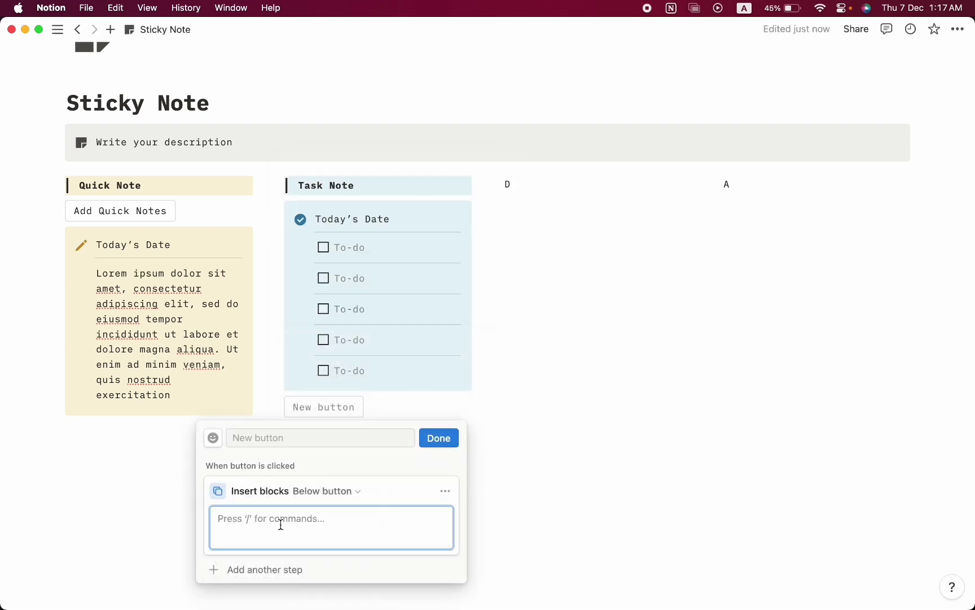
key("super+v")
Name the new button "Add Task Note" and move it between the Task Note heading and the blue callout
left_click(384, 97)
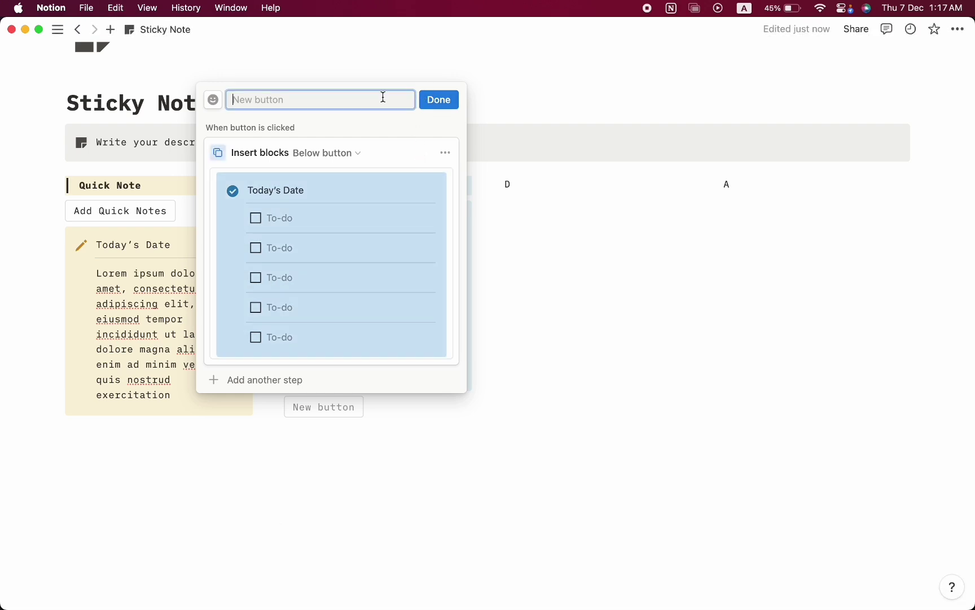
type("Add Task Note")
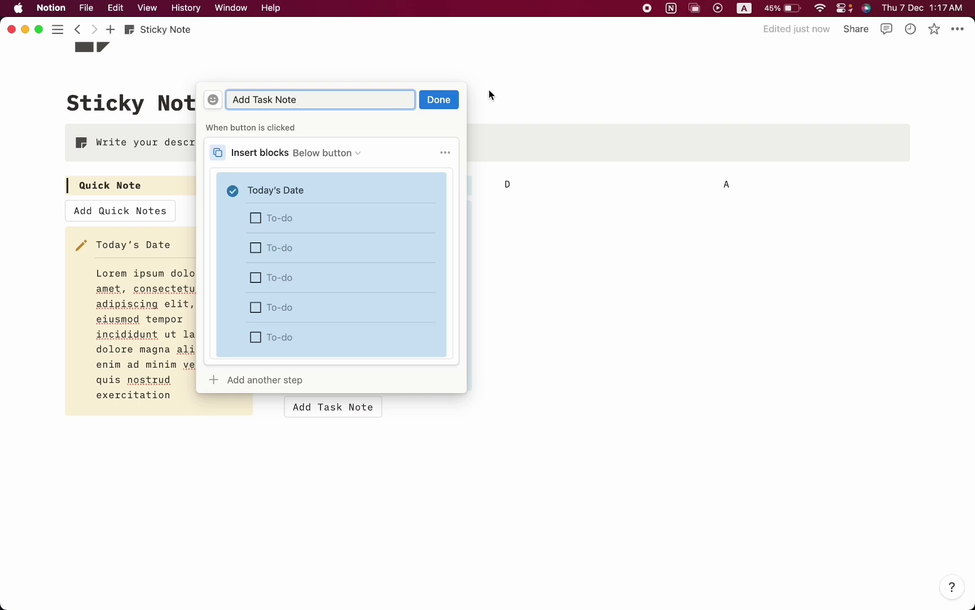
left_click(440, 100)
left_click_drag(276, 411, 294, 202)
left_click(389, 433)
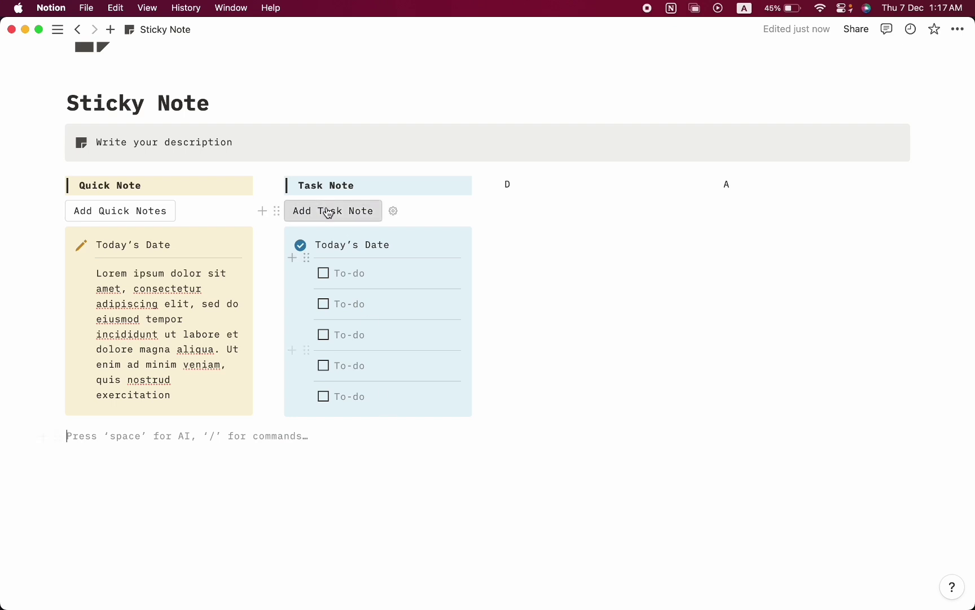
Replace the "D" placeholder in the third column with a copy of the Task Note heading
left_click_drag(276, 185, 519, 200)
left_click(522, 190)
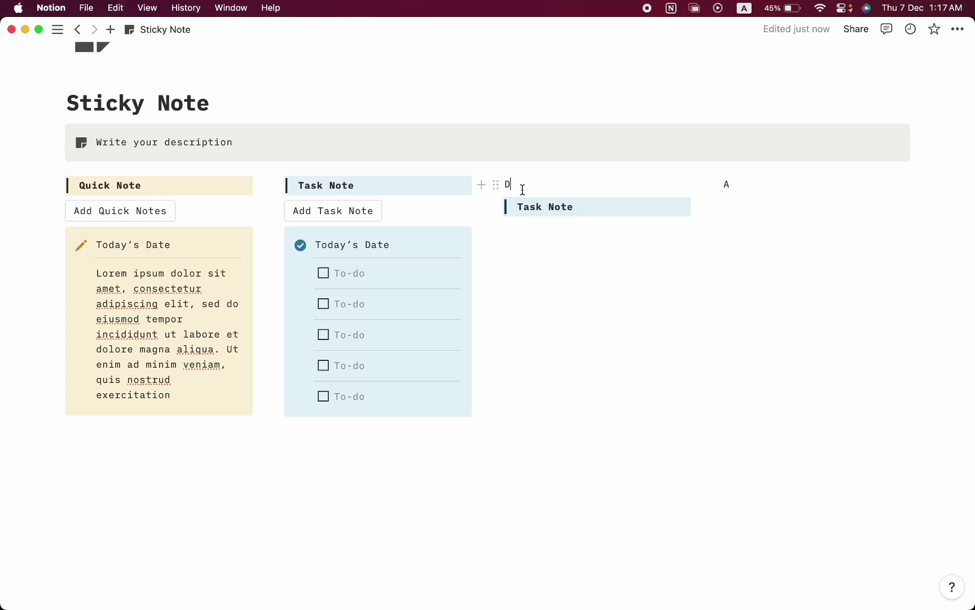
key("BackSpace")
key("BackSpace")
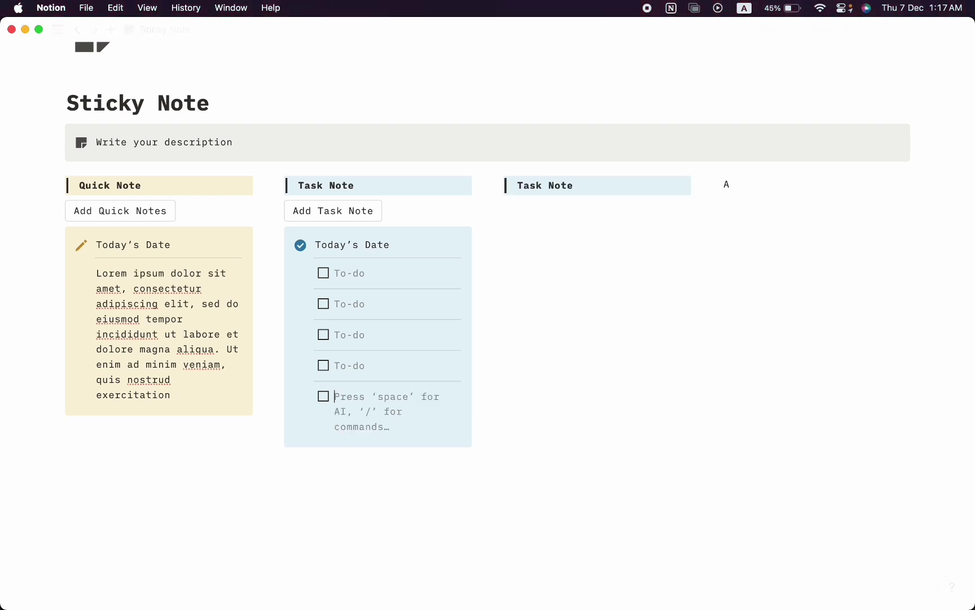
Rename the third column's heading "Grocery Note" and give it a green background
triple_click(527, 185)
type("Go")
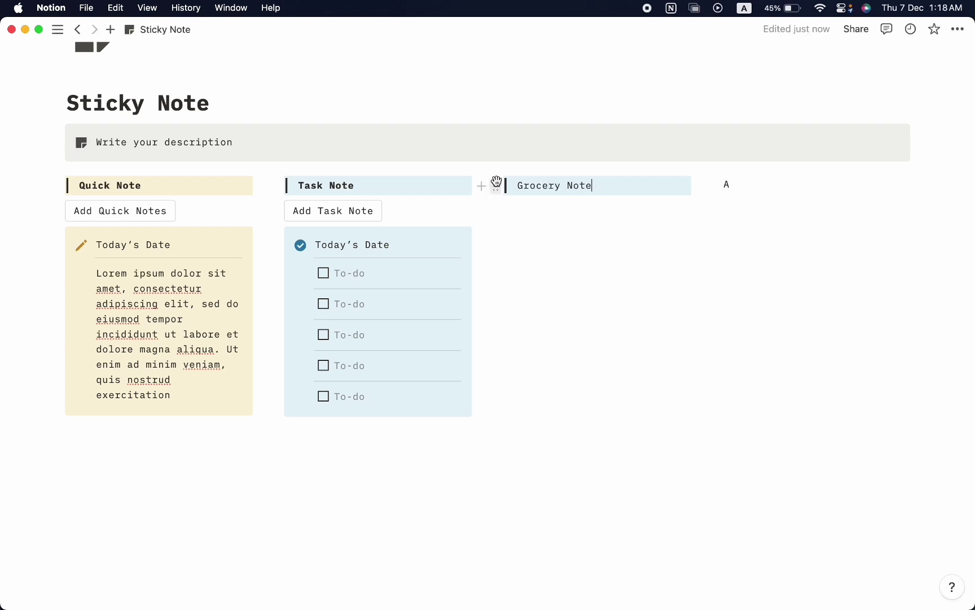
left_click(497, 185)
mouse_move(397, 275)
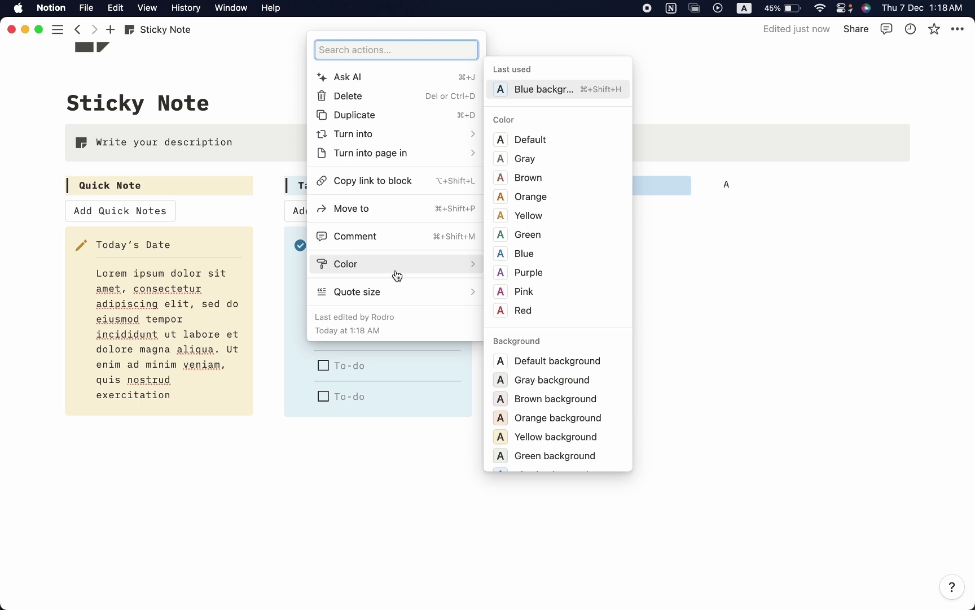
scroll(562, 401, "down", 1)
left_click(555, 439)
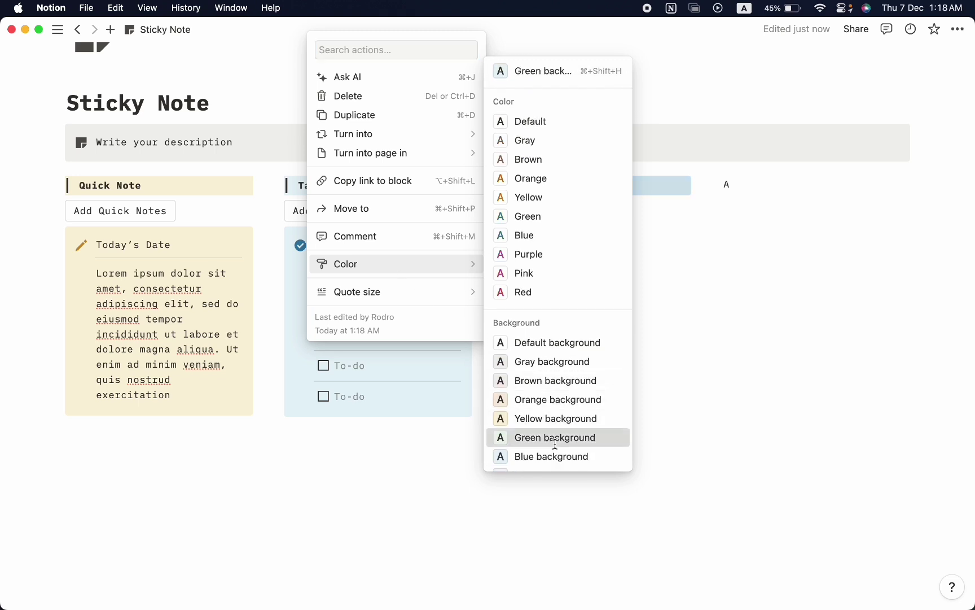
left_click(555, 443)
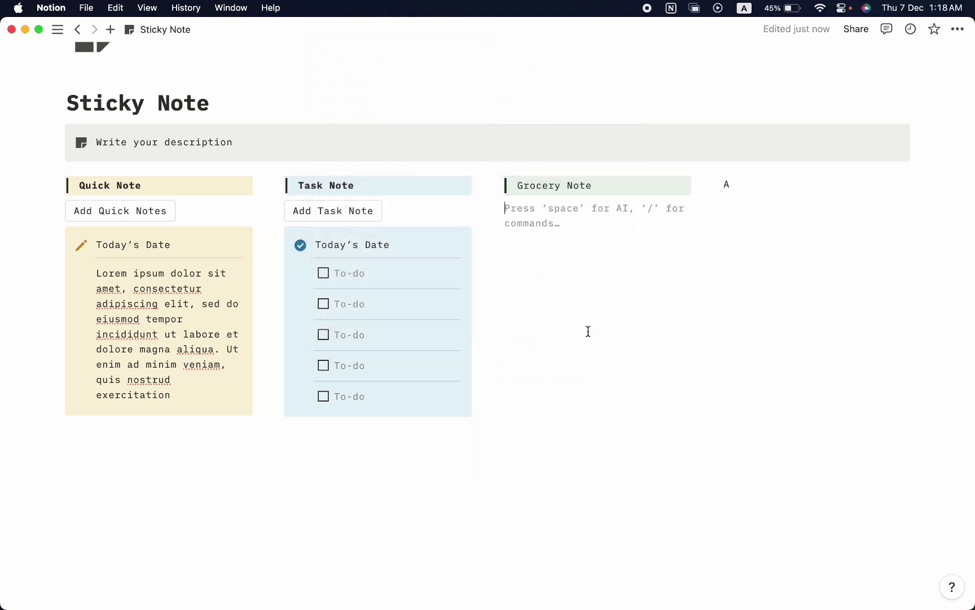
Paste a copy of the blue "Today's Date" callout below the Grocery Note heading
left_click(408, 228)
left_click(553, 230)
key("cmd+v")
Replace the first to-do in the Grocery Note callout with an empty bulleted list item
left_click(554, 247)
key("BackSpace")
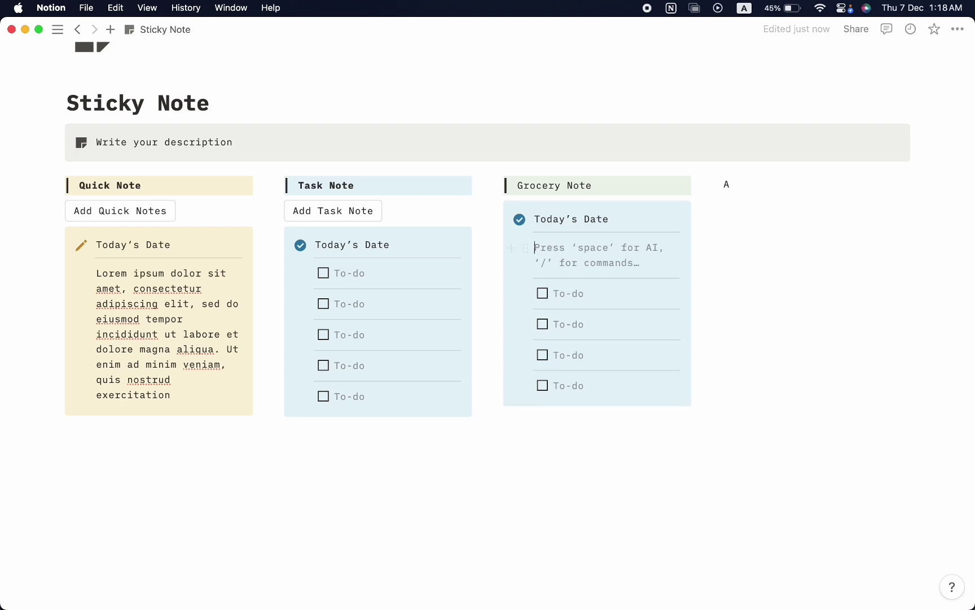
type("/")
key("Down")
key("Down")
key("Down")
key("Down")
key("Down")
key("Down")
key("Down")
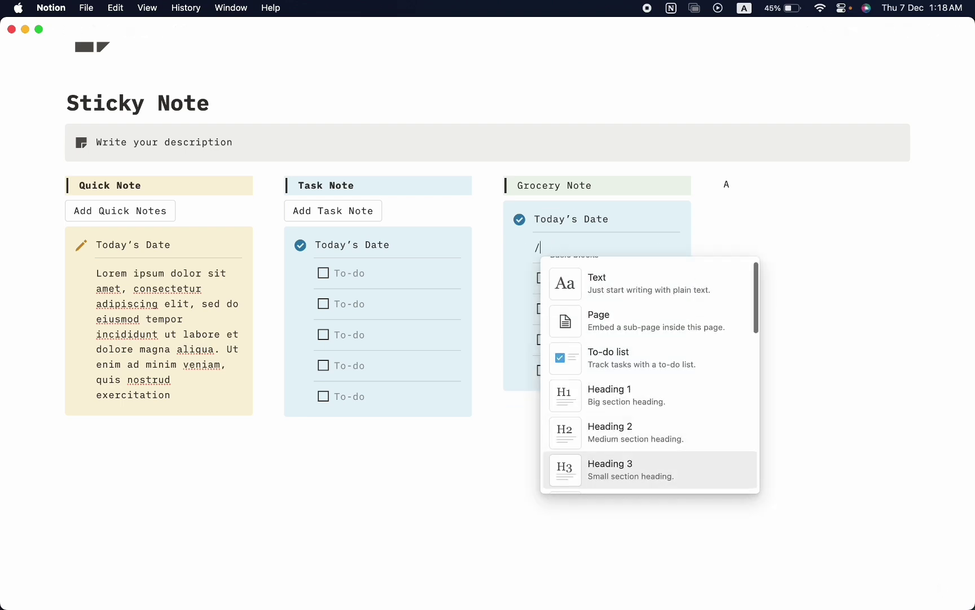
key("Down")
key("Up")
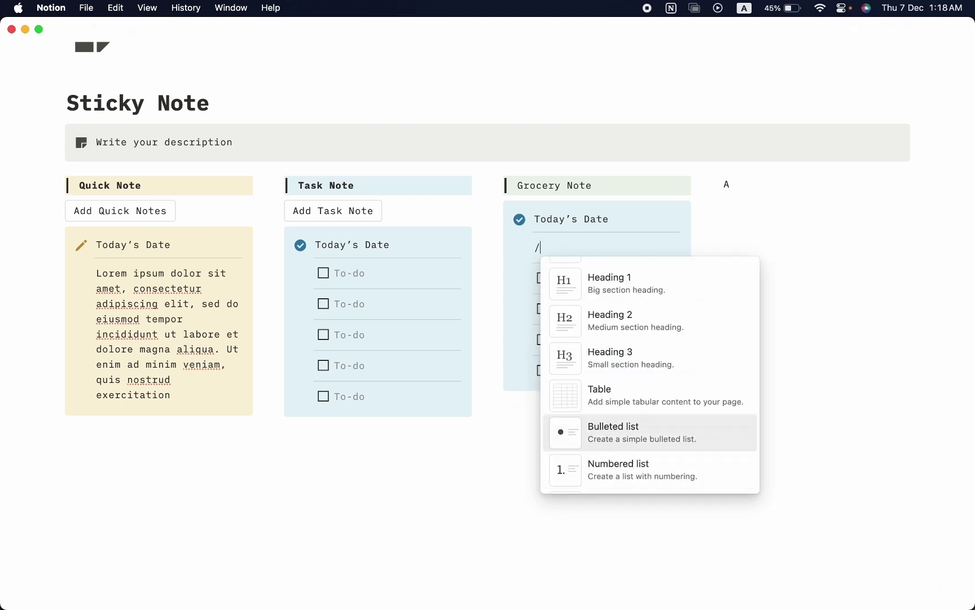
key("Return")
Replace the remaining four to-dos in the Grocery Note callout with empty bulleted list items
key("Down")
key("BackSpace")
type("/bu")
key("Return")
key("Down")
key("BackSpace")
type("/bu")
key("Return")
key("Down")
key("BackSpace")
type("/bu")
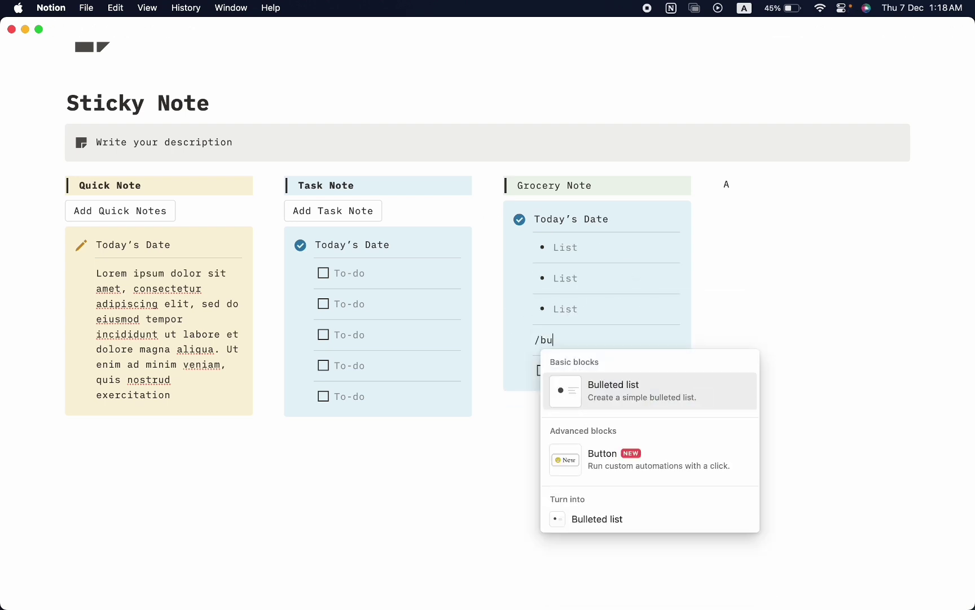
key("Return")
key("Down")
key("BackSpace")
type("/bu")
key("Return")
Give the Grocery Note callout a green background and a green shopping cart icon
left_click(496, 211)
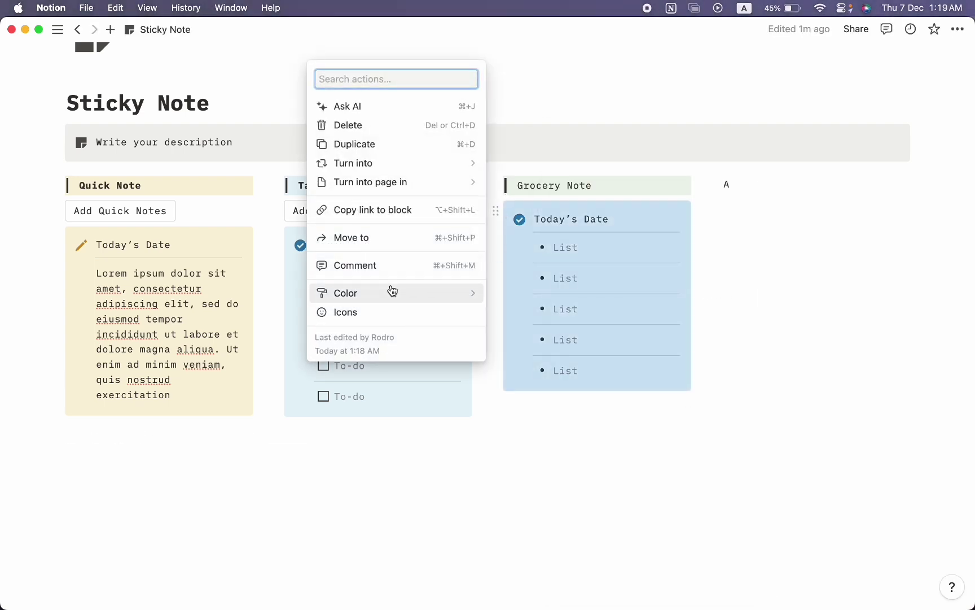
mouse_move(392, 291)
scroll(523, 377, "down", 3)
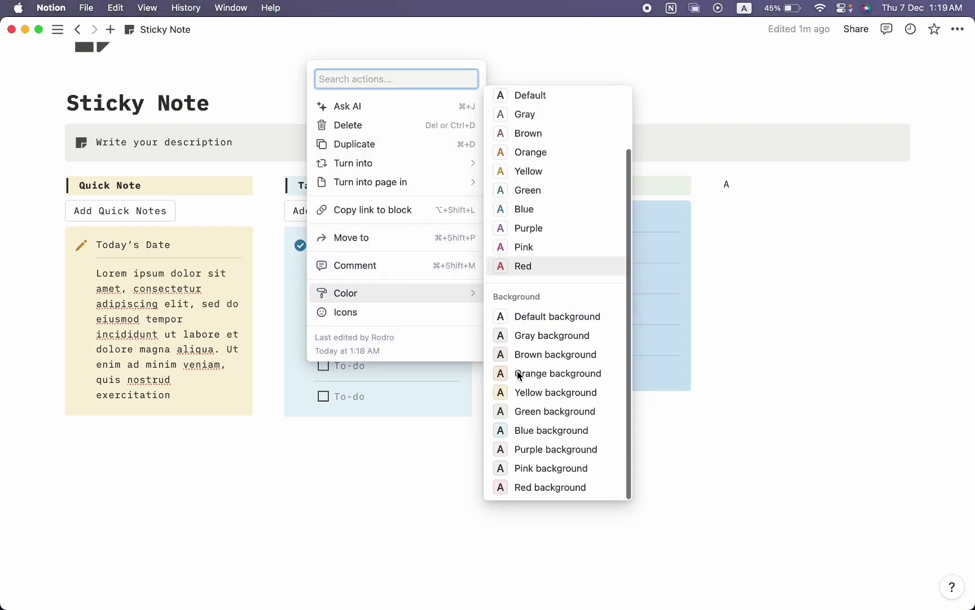
left_click(544, 411)
left_click(521, 221)
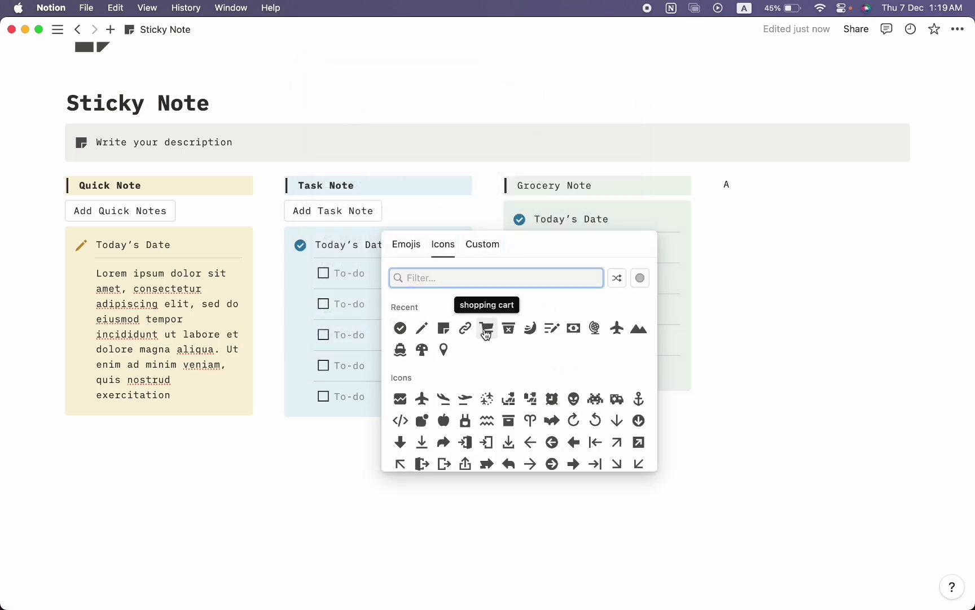
mouse_move(487, 327)
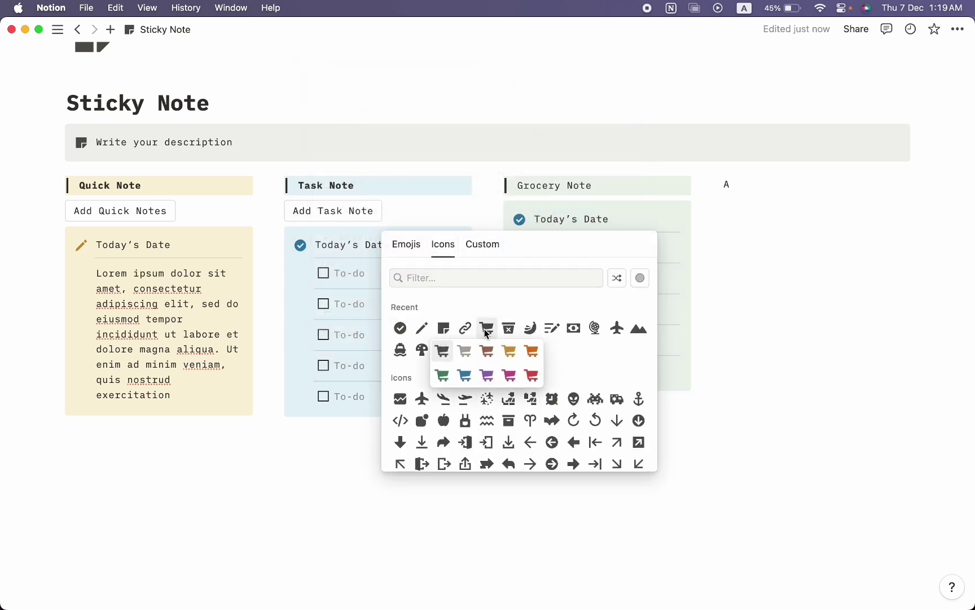
left_click(444, 375)
left_click(658, 432)
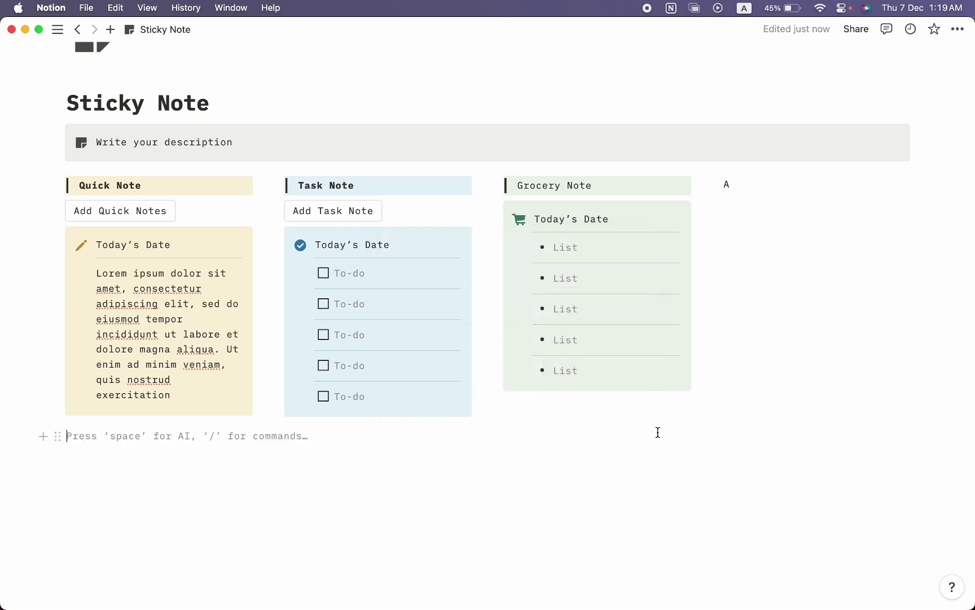
Insert a button below the green Grocery Note callout that adds a copy of that callout below the button
left_click(603, 401)
left_click(571, 208)
key("Escape")
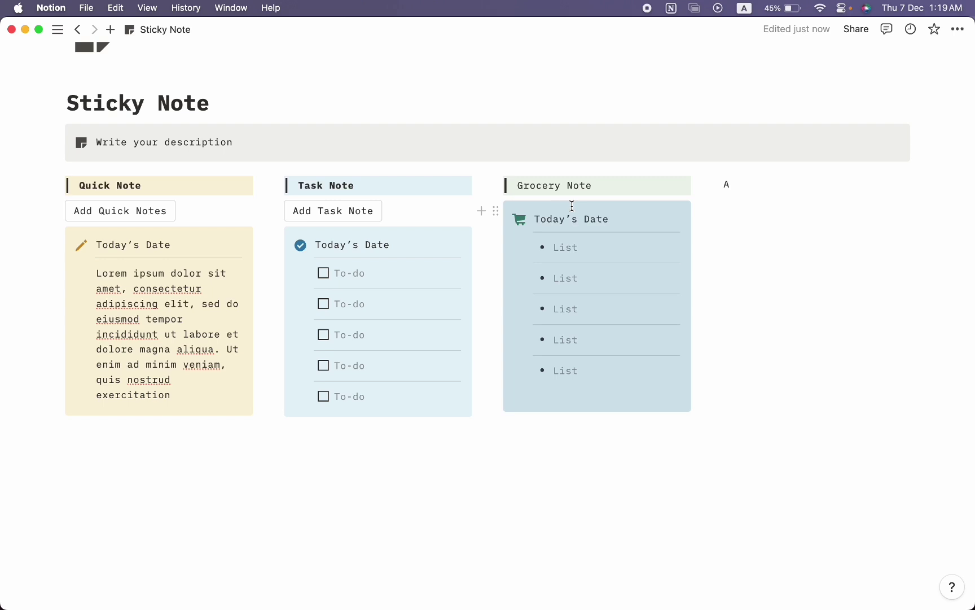
left_click(482, 212)
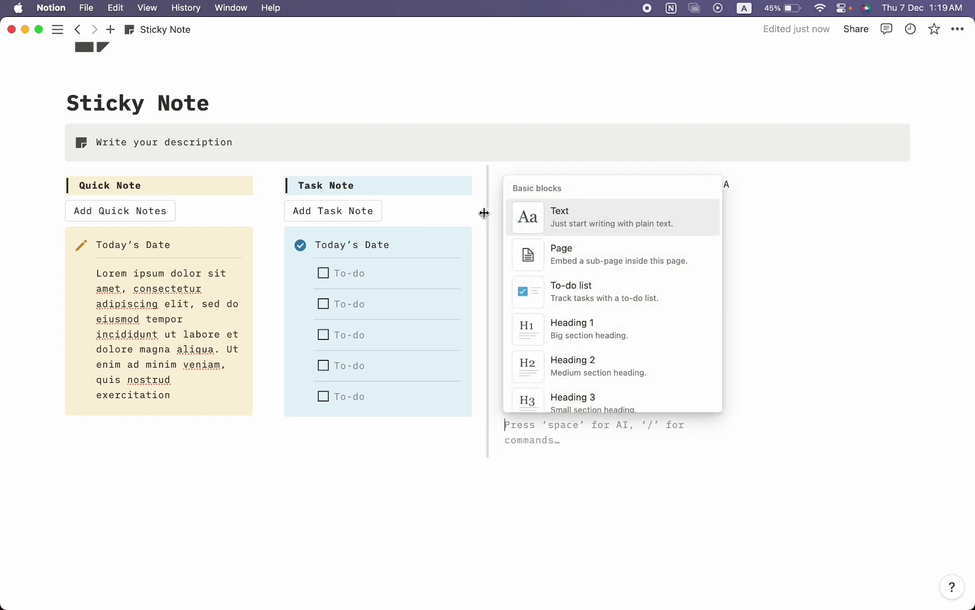
type("/button")
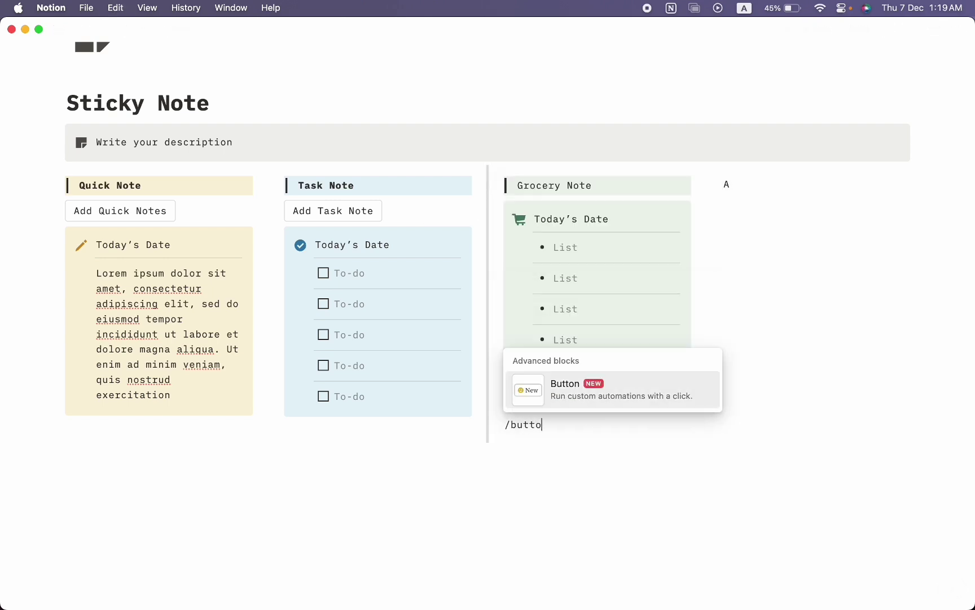
key("Return")
left_click(494, 404)
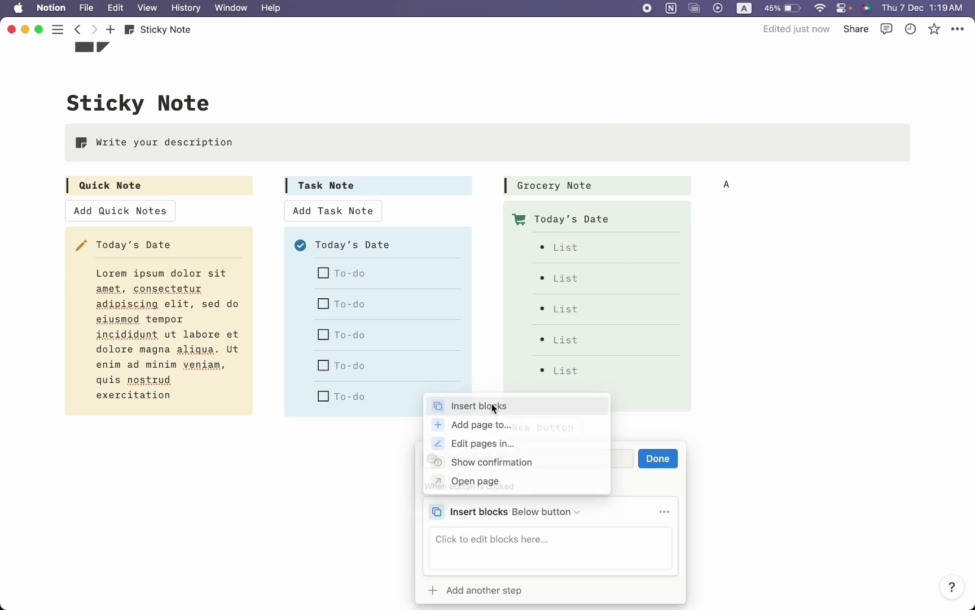
left_click(488, 529)
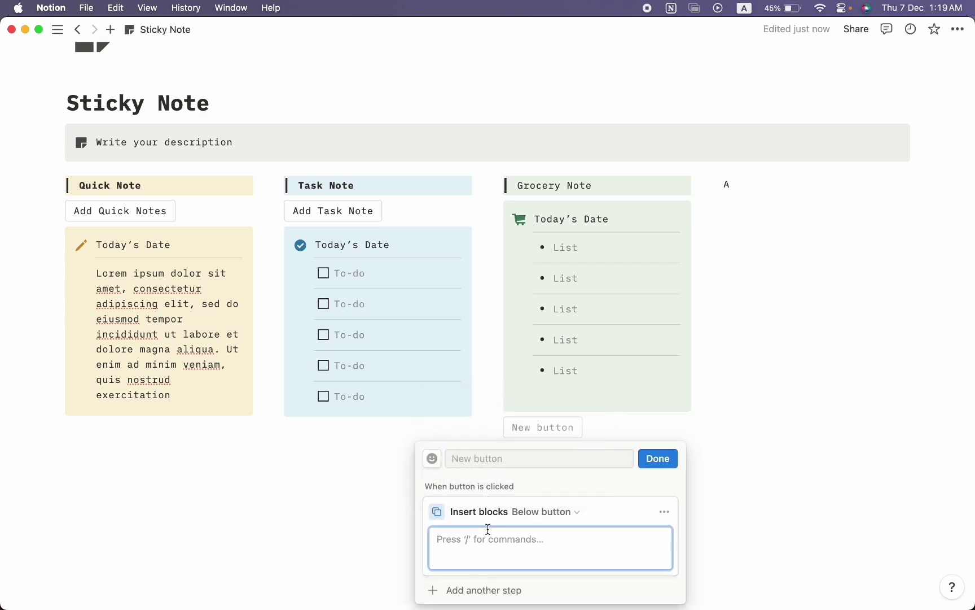
key("super+v")
left_click(672, 101)
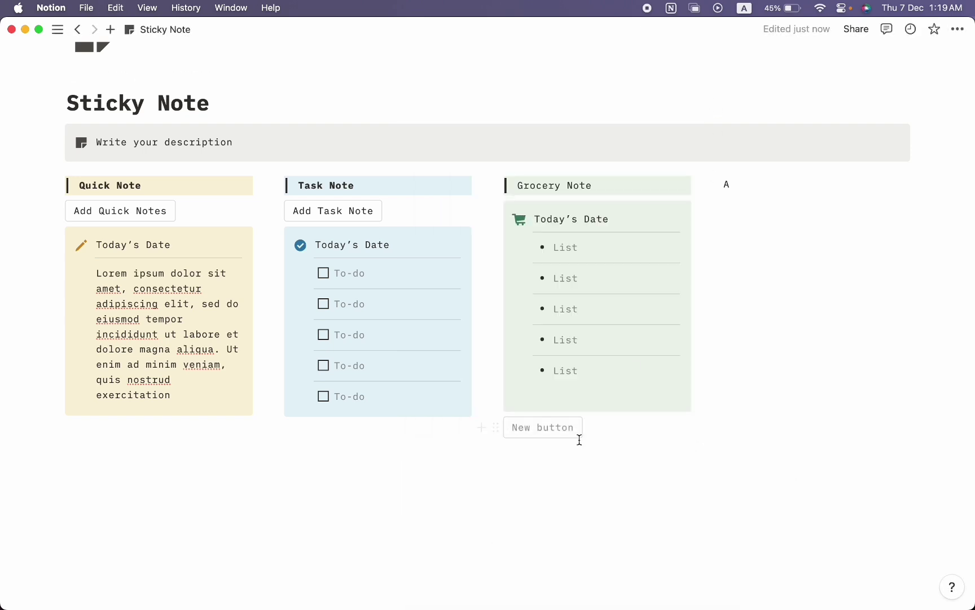
Reopen the new button's settings in the Grocery Note column and name it "Add Grocery List"
left_click(596, 427)
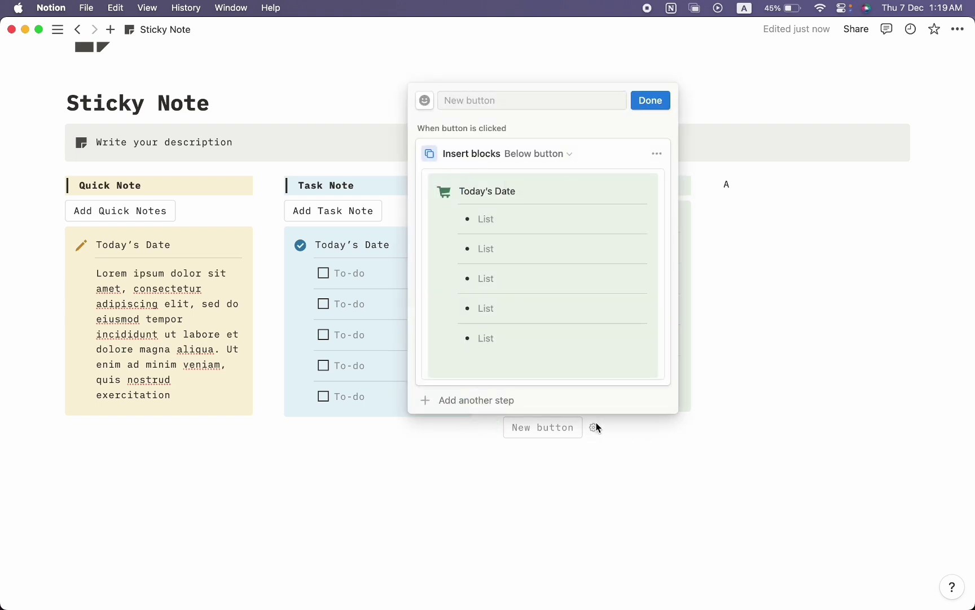
left_click(497, 100)
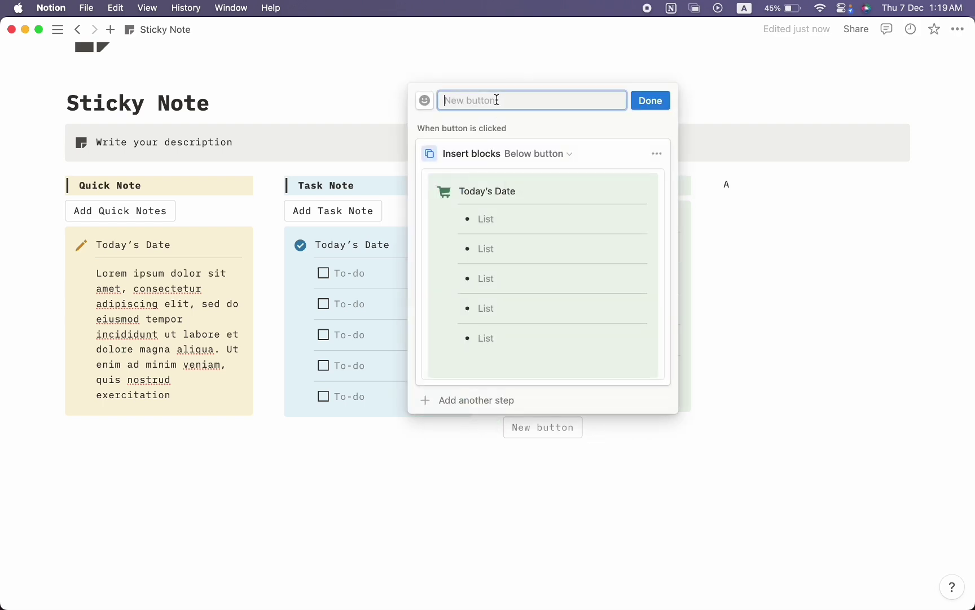
type("Add")
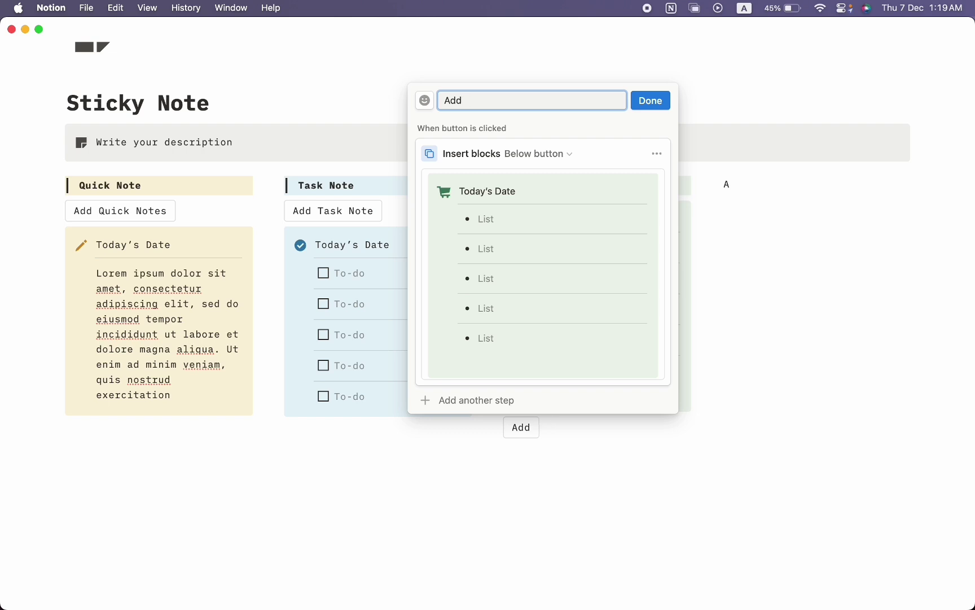
type(" Grocery List")
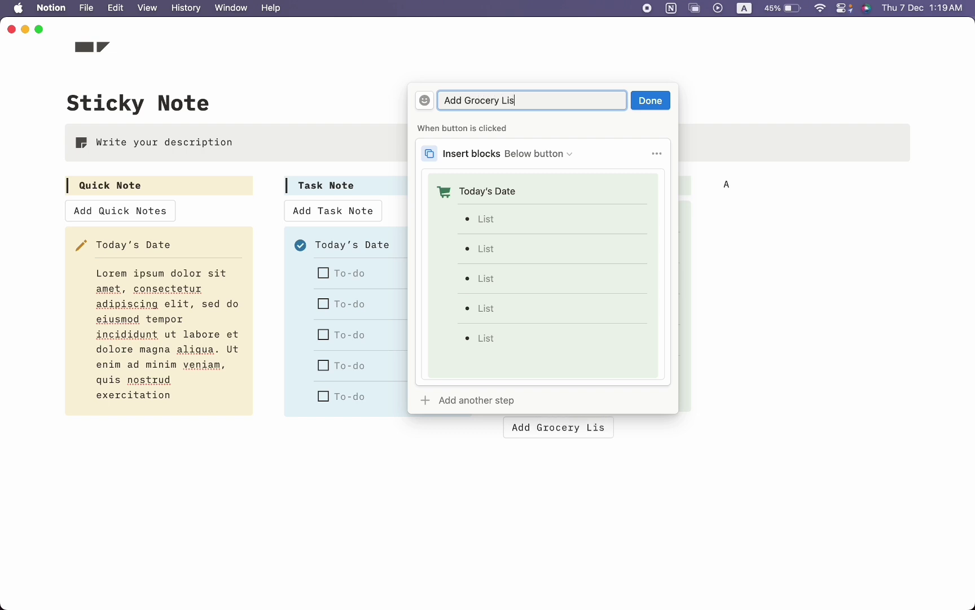
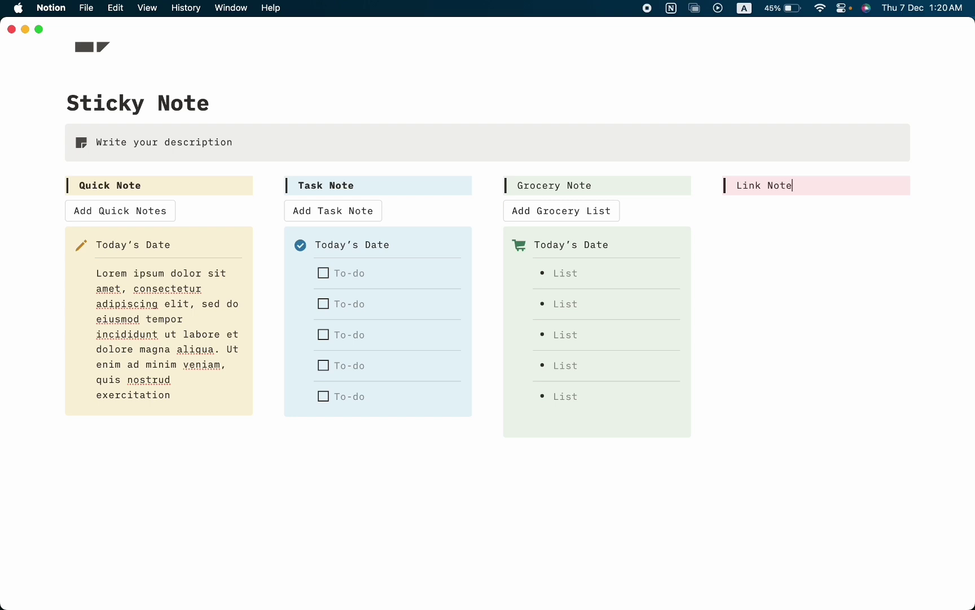
Make the Link Note and Grocery Note column headings bold
left_click(775, 159)
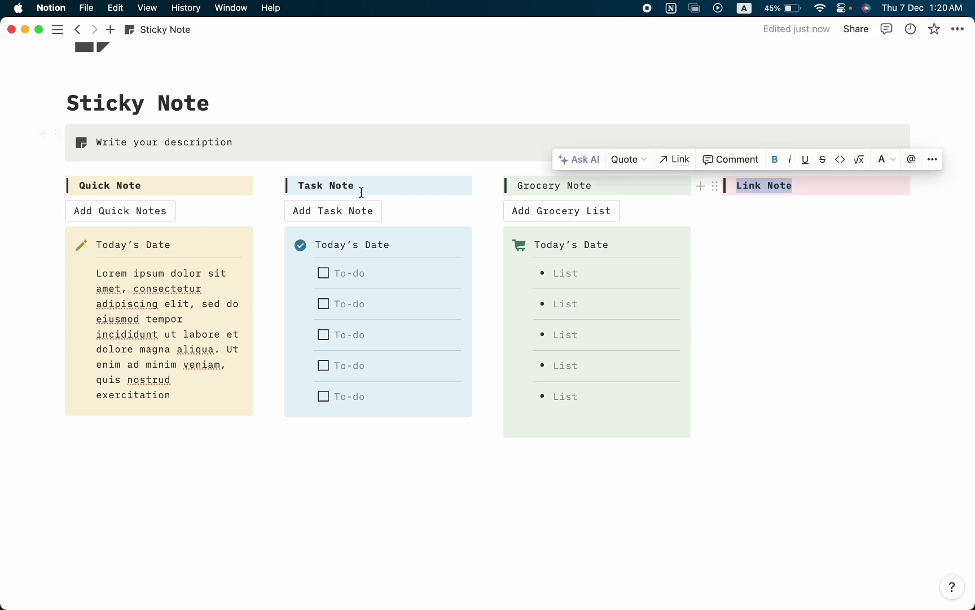
left_click(574, 191)
double_click(574, 190)
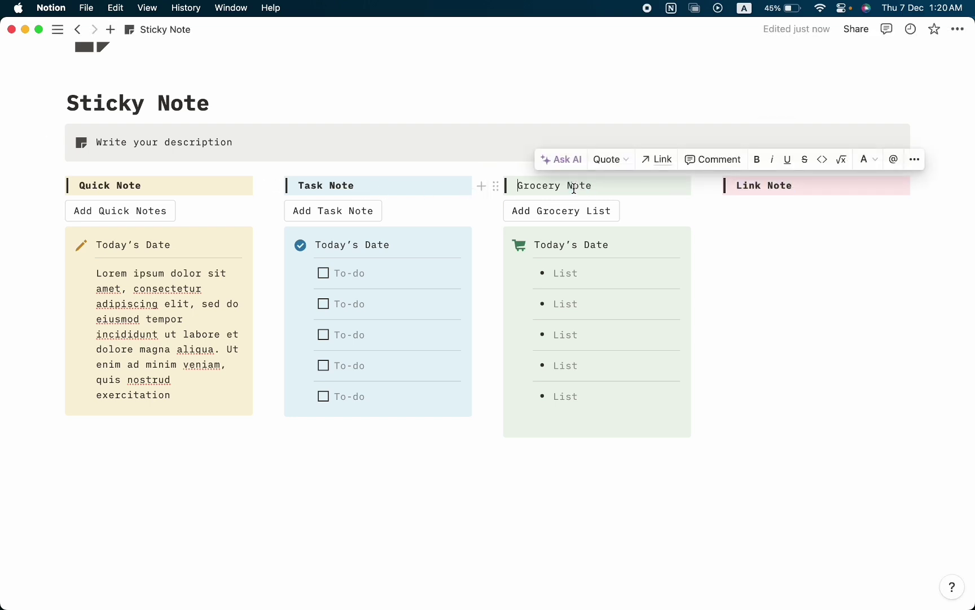
key("super+b")
Insert an empty callout below the Link Note heading
left_click(728, 208)
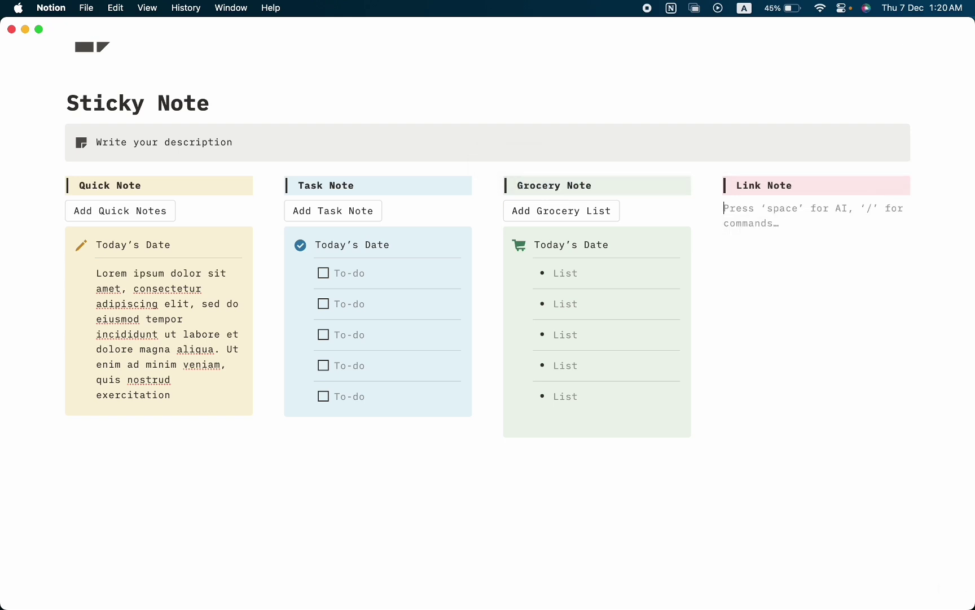
type("/")
key("Down")
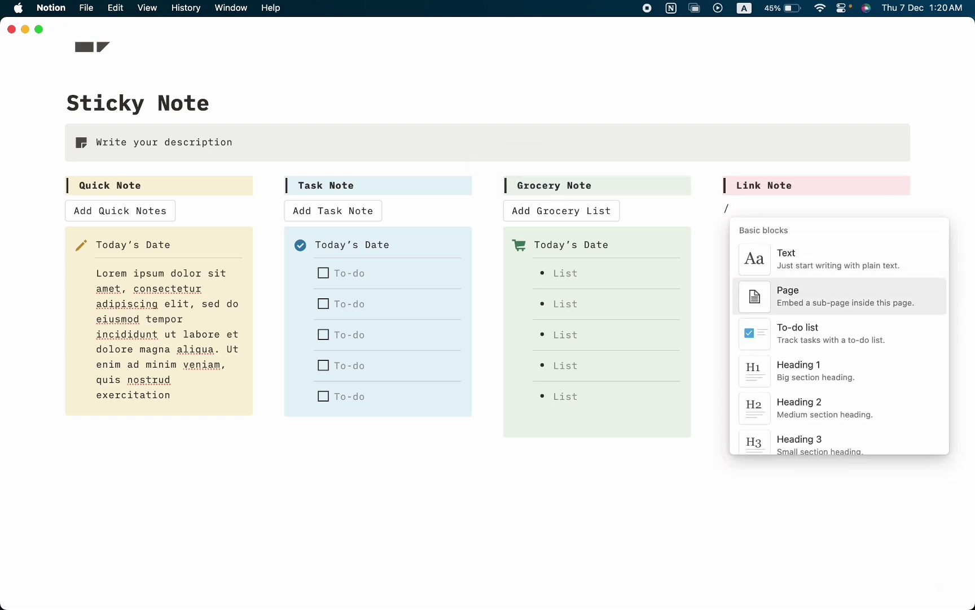
type("ca")
key("Return")
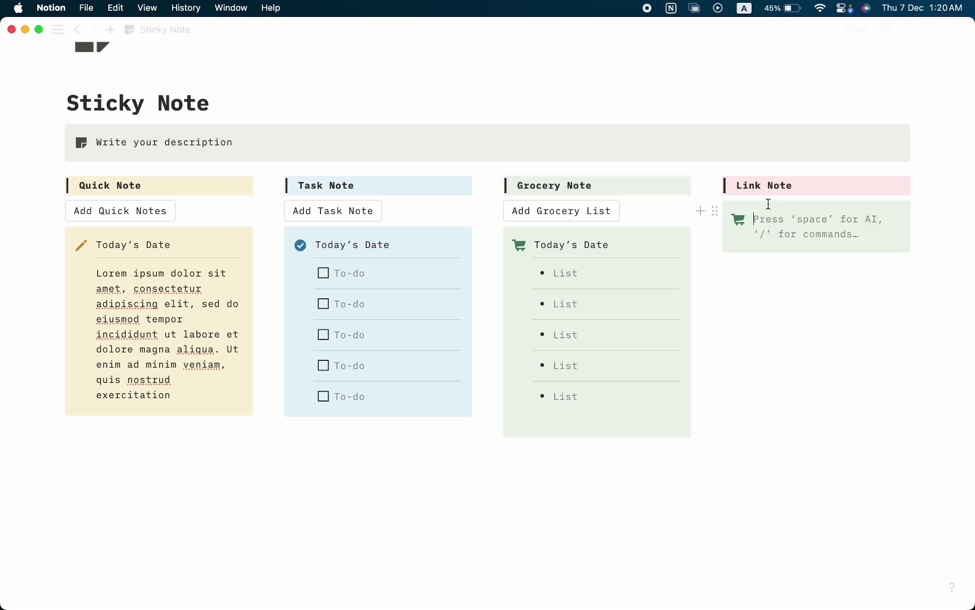
Give the Link Note callout a red link icon and a red background
left_click(740, 220)
type("link")
mouse_move(618, 309)
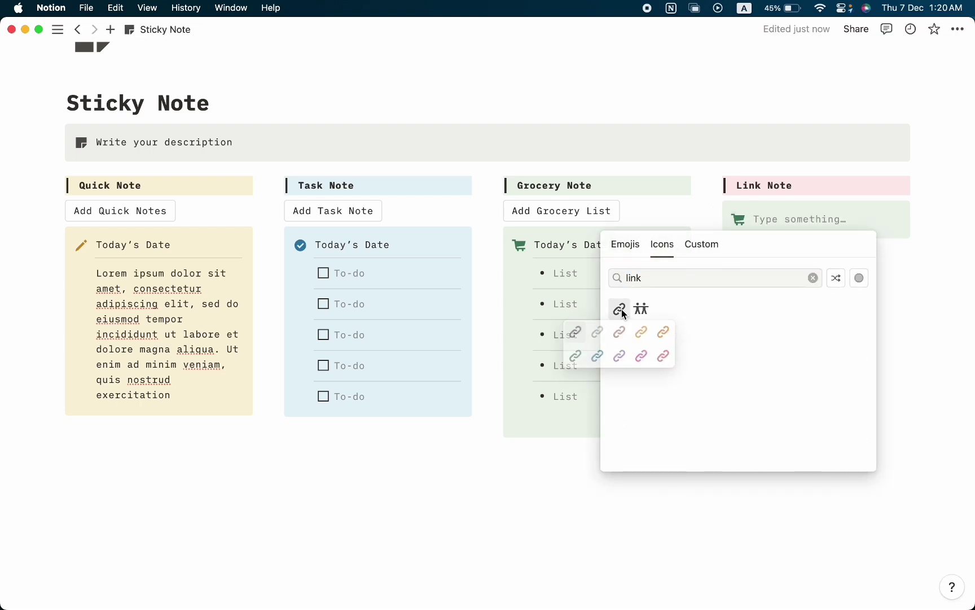
left_click(662, 357)
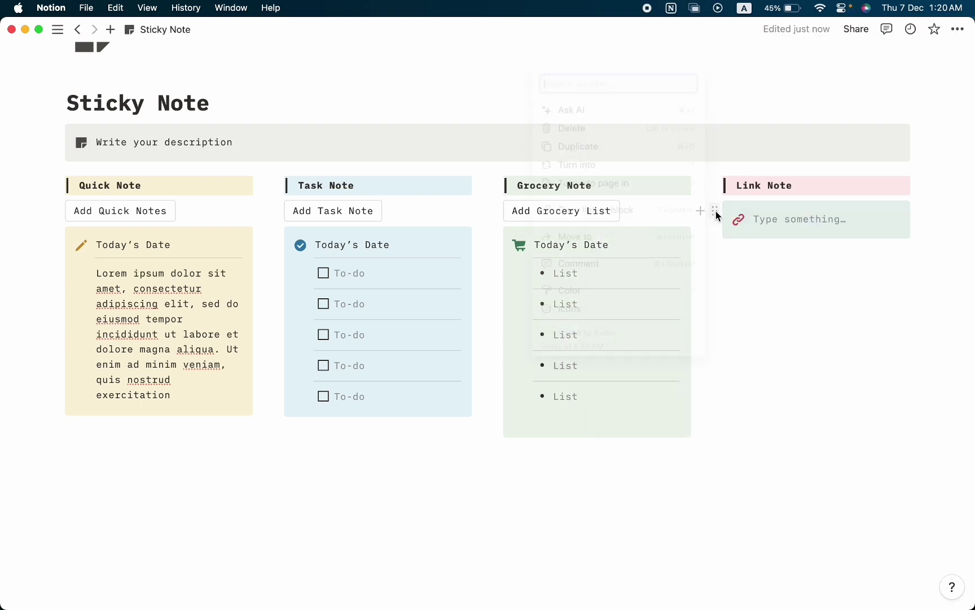
left_click(714, 211)
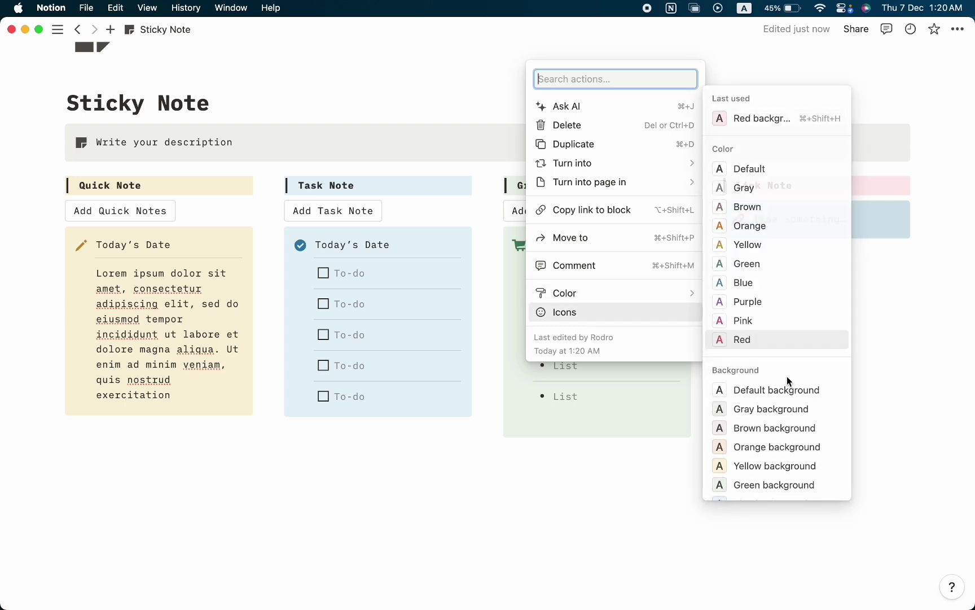
mouse_move(683, 293)
scroll(768, 389, "down", 2)
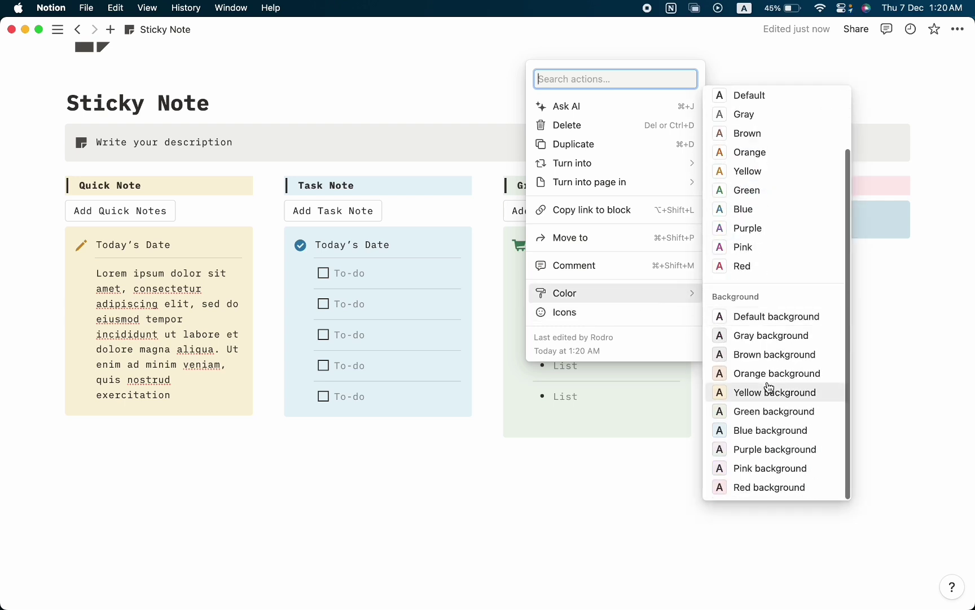
left_click(762, 488)
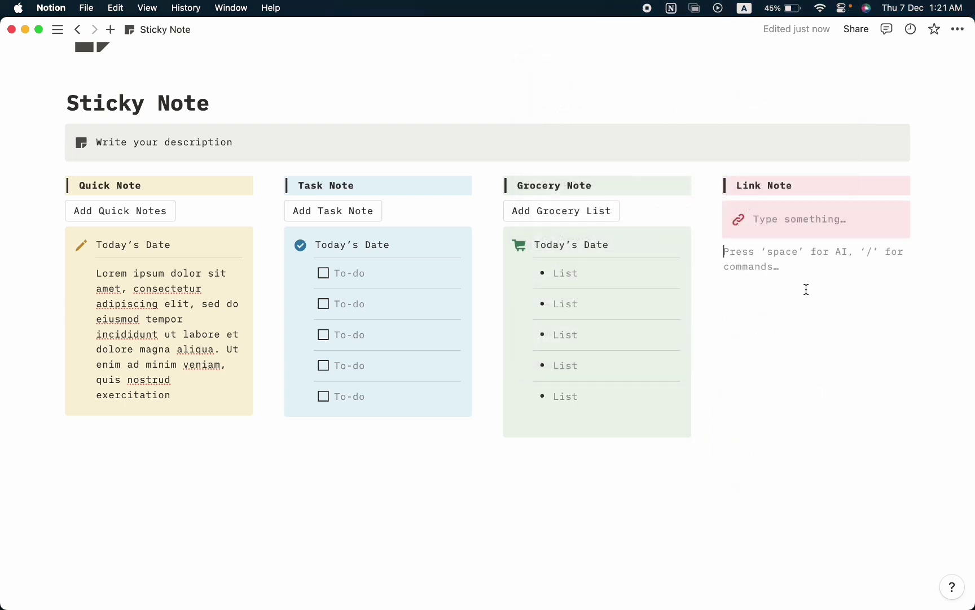
Title the red callout "Site Name" and place a divider inside it beneath the title
left_click(788, 217)
type("Site Name")
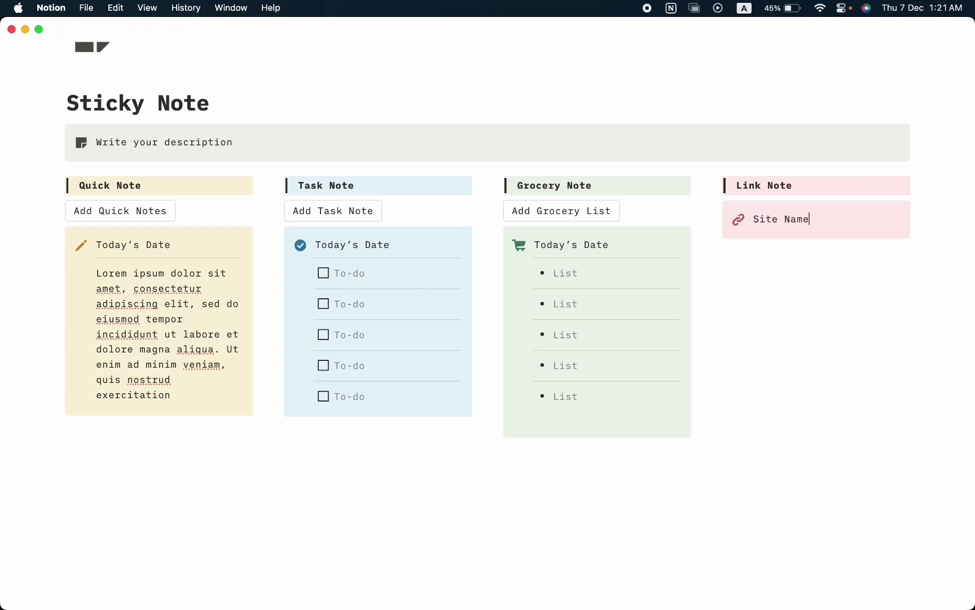
key("Return")
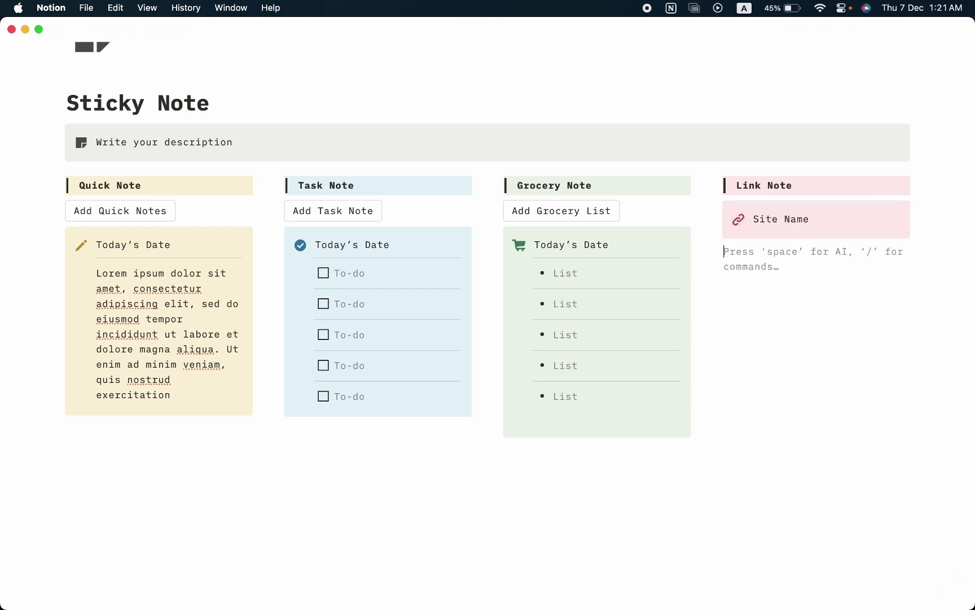
type("/divi")
key("Return")
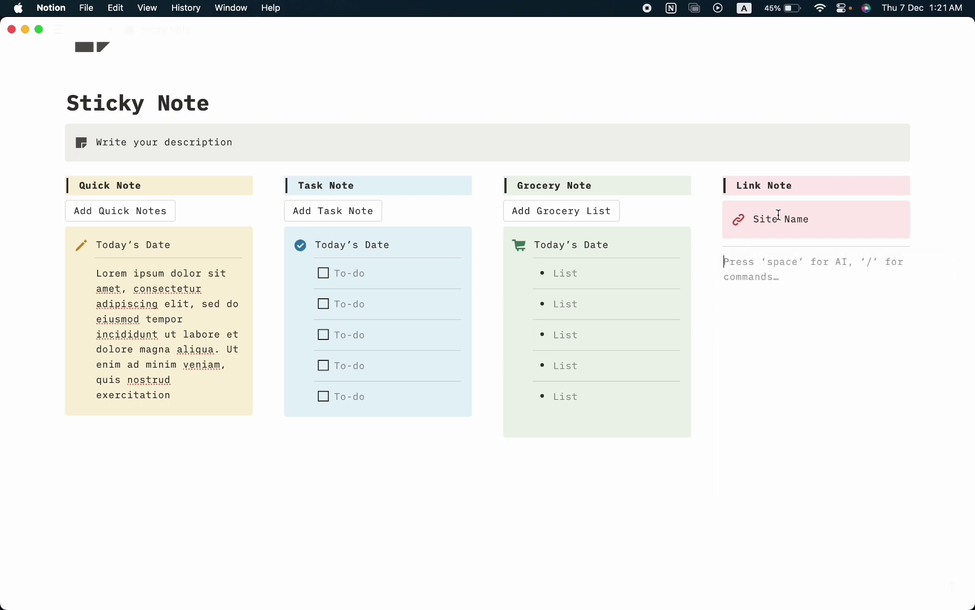
left_click_drag(716, 244, 756, 231)
Add the YouTube channel link as a bookmark and move it into the red callout under the divider
left_click(772, 272)
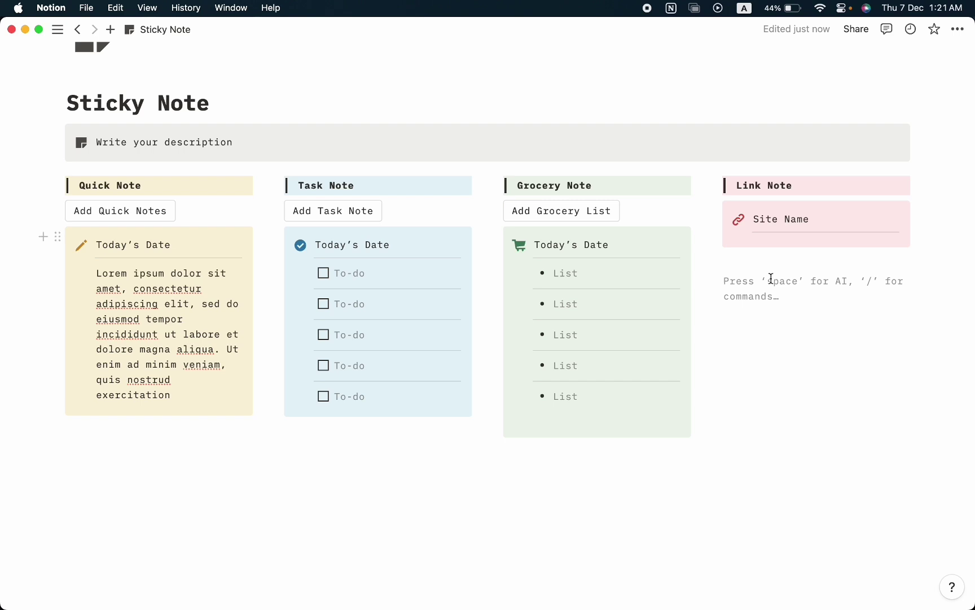
type("https://www.youtube.com/@HashtagRodro")
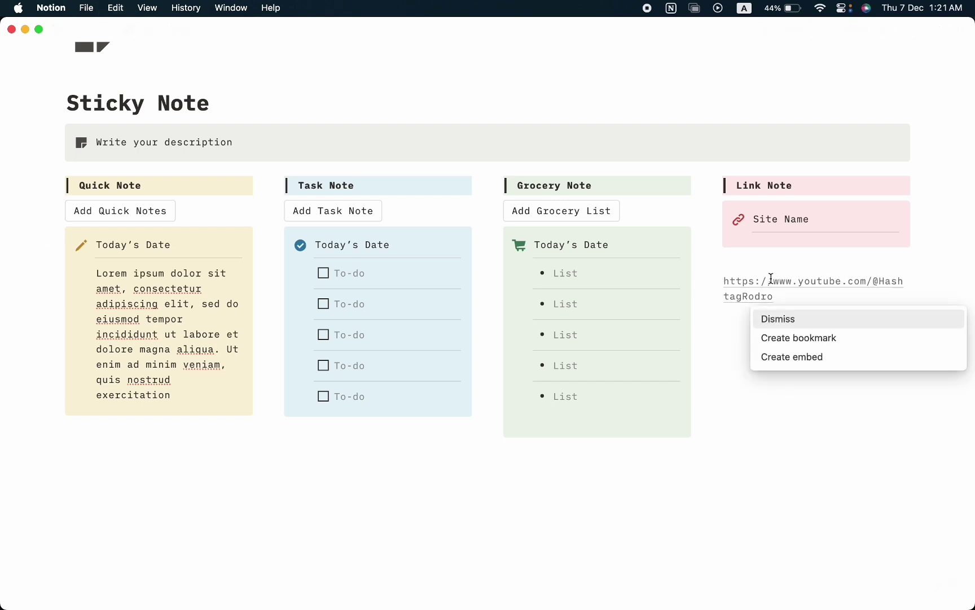
left_click(792, 339)
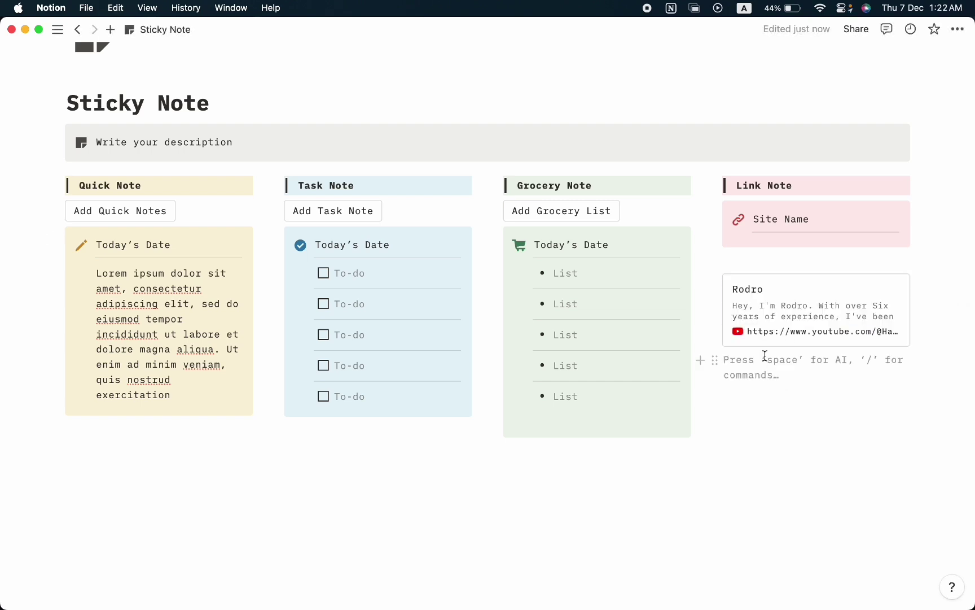
left_click_drag(715, 283, 791, 322)
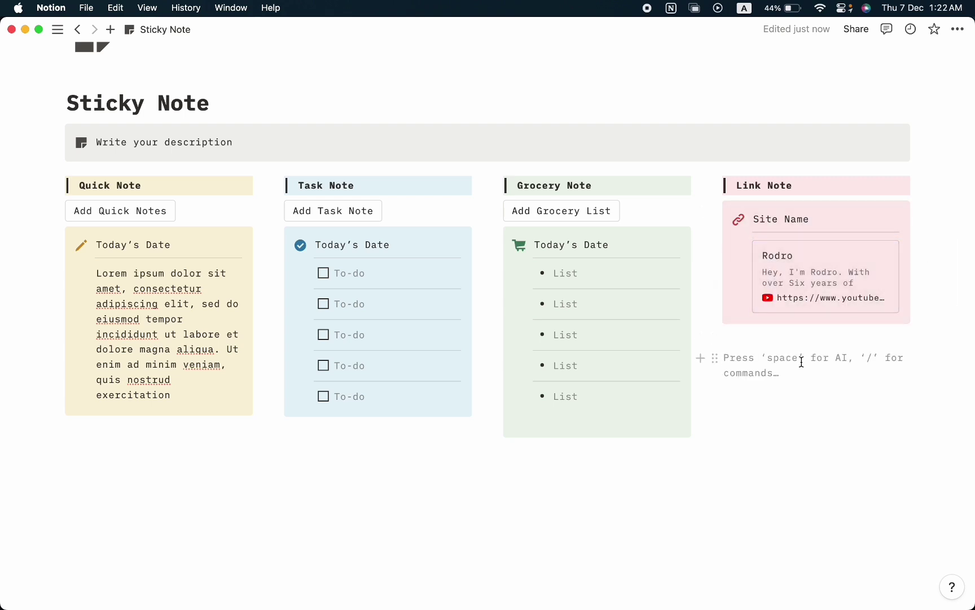
Insert a button below the red Link Note callout that adds a copy of that callout below the button
left_click(813, 206)
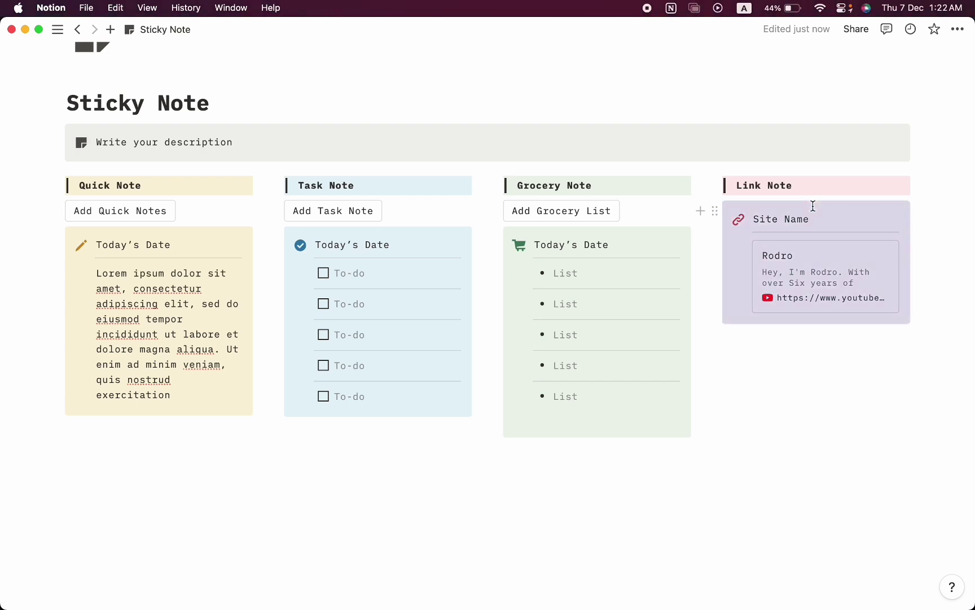
left_click(796, 346)
type("/butto")
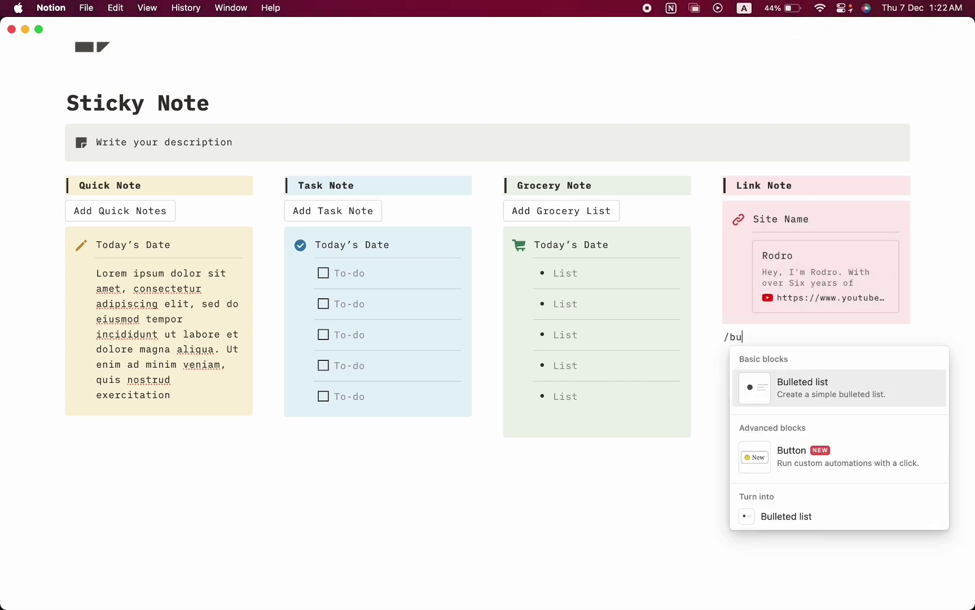
key("Return")
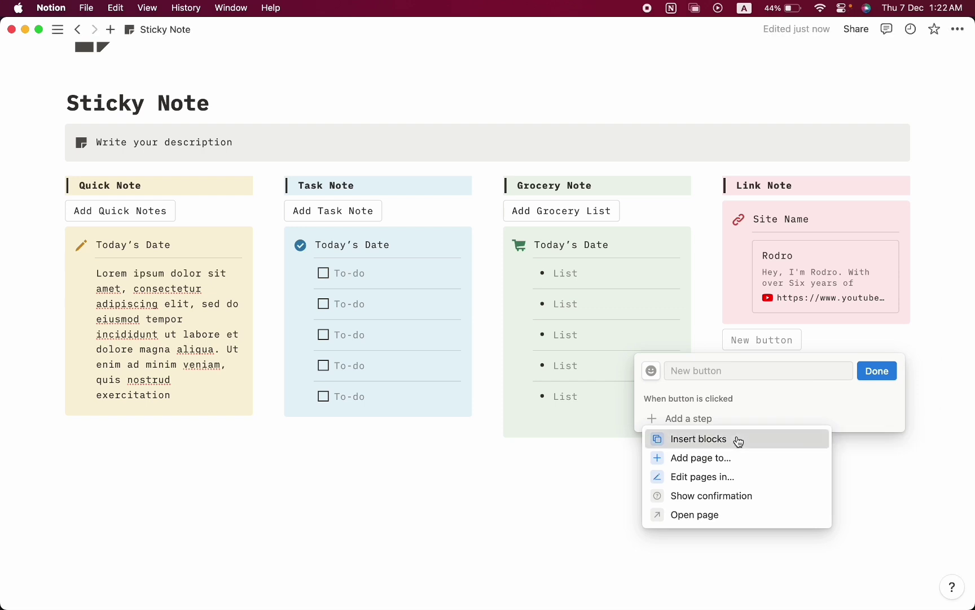
left_click(736, 440)
left_click(729, 453)
key("super+v")
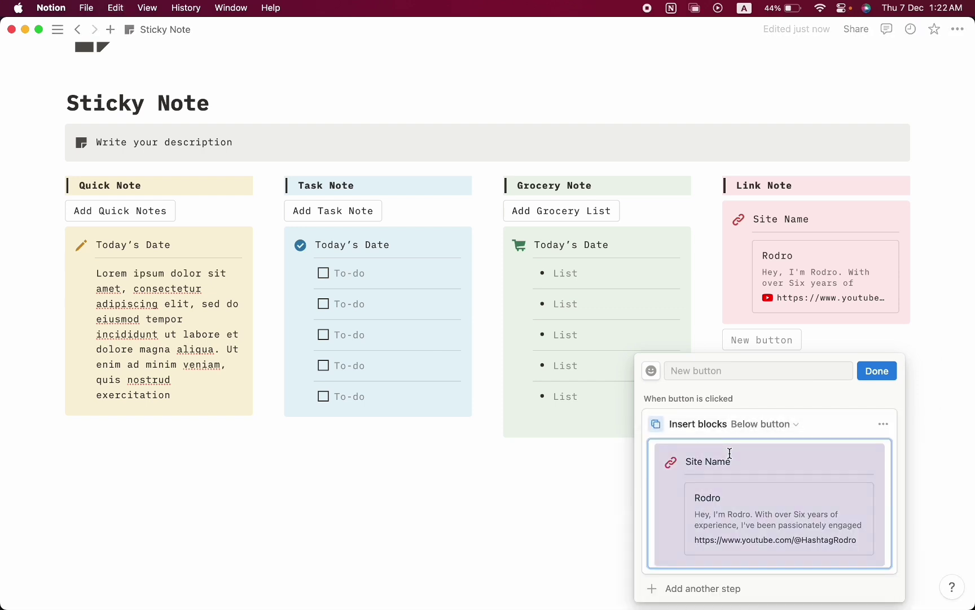
Name the new button "Add Link Note" and move it between the Link Note heading and the red callout
left_click(732, 372)
type("Add Link Note")
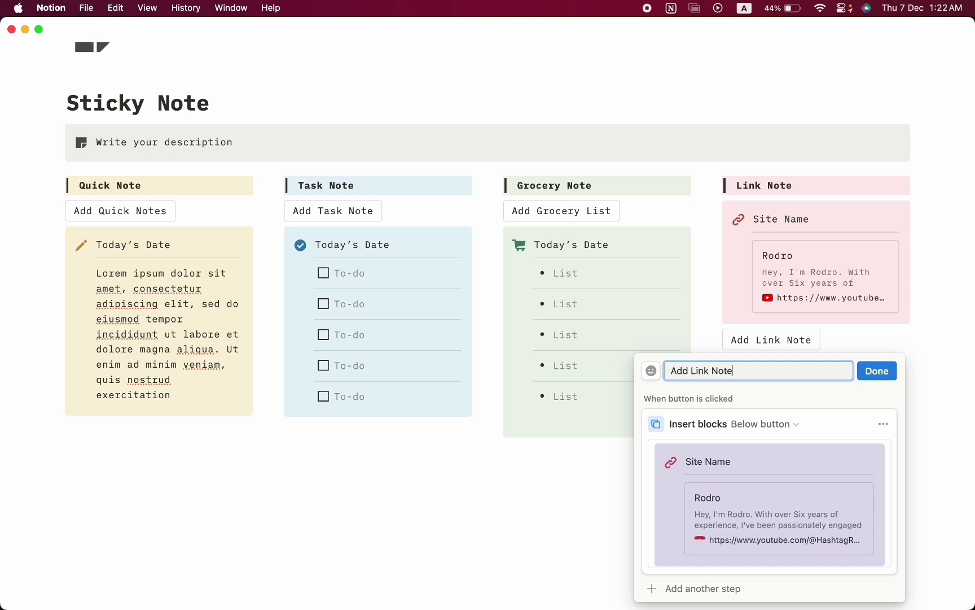
left_click(877, 371)
left_click_drag(714, 339, 751, 198)
left_click(757, 377)
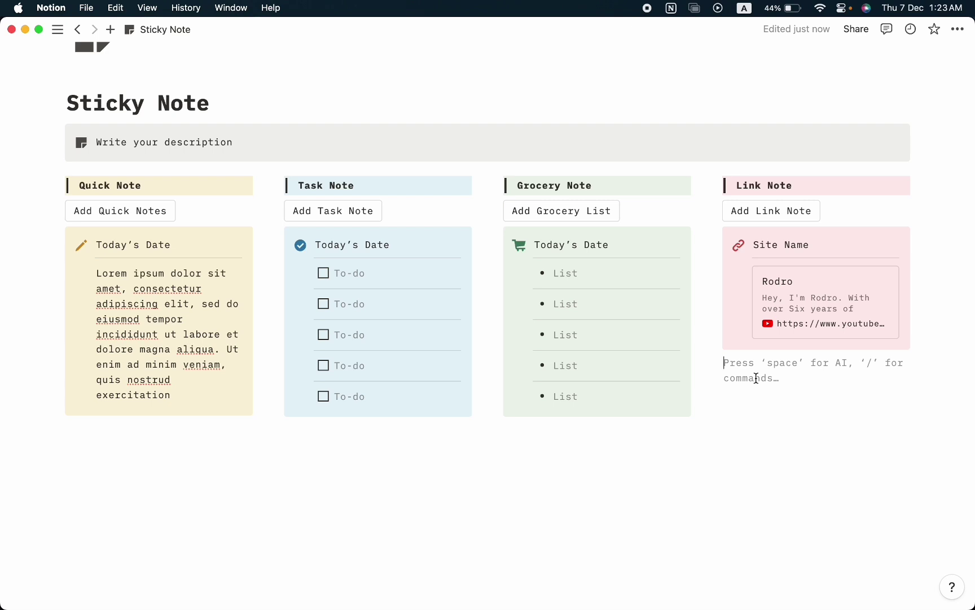
Test the Add Task Note button and delete the extra task note it adds
left_click(318, 211)
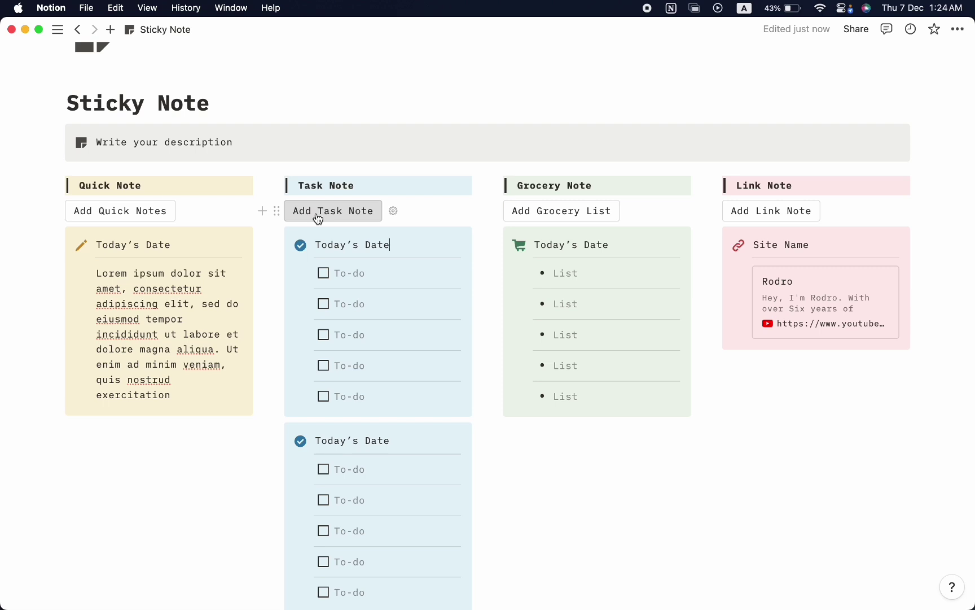
left_click(277, 433)
left_click(151, 350)
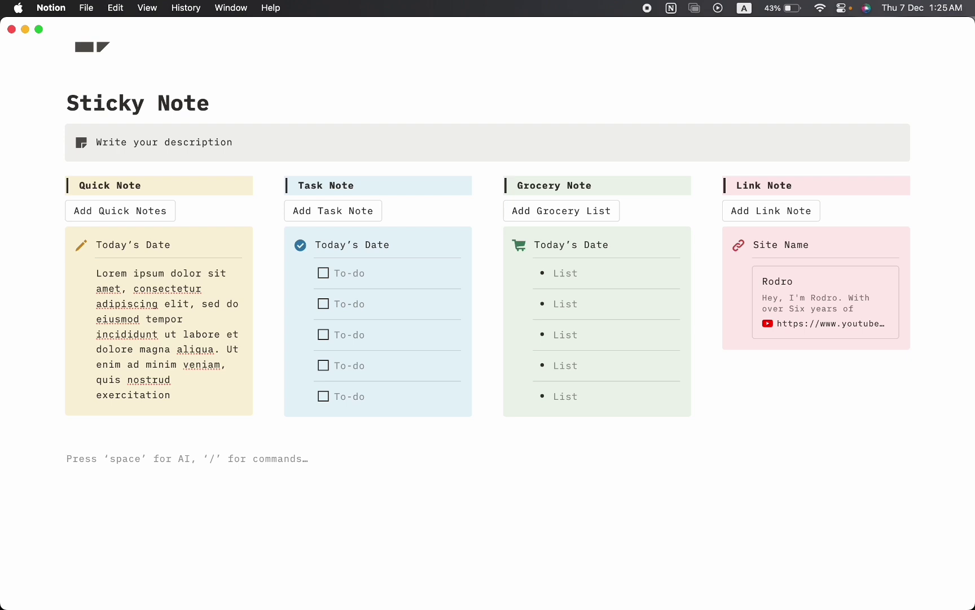
Add a "Personal Archive" text line below the note columns and turn it into a sub-page
type("Personal Archive")
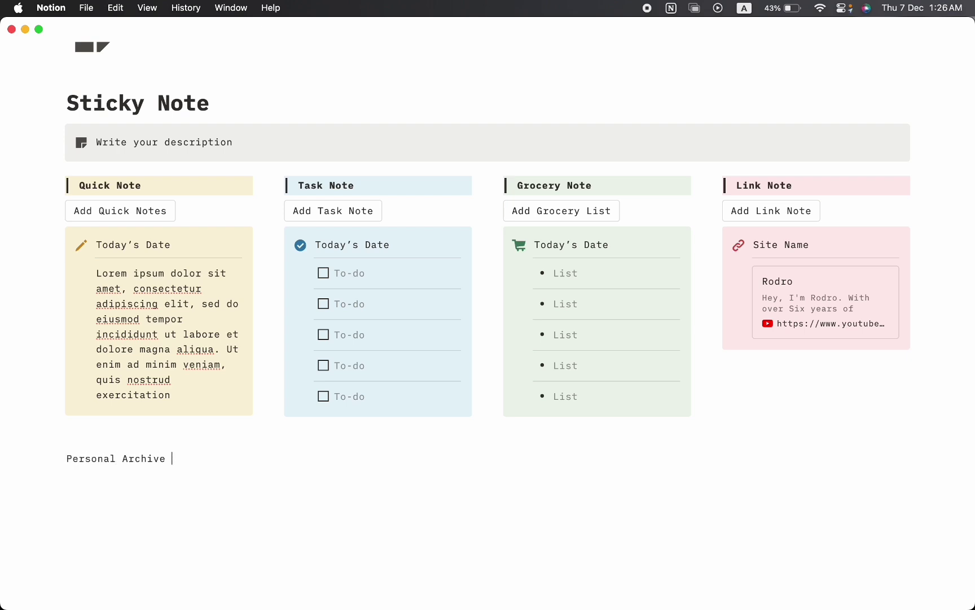
triple_click(188, 465)
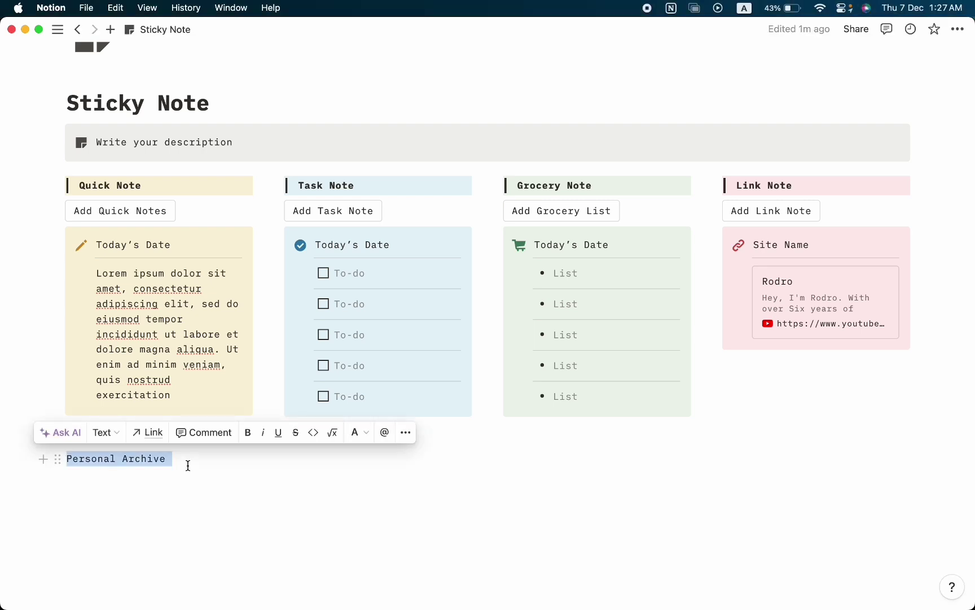
left_click(106, 434)
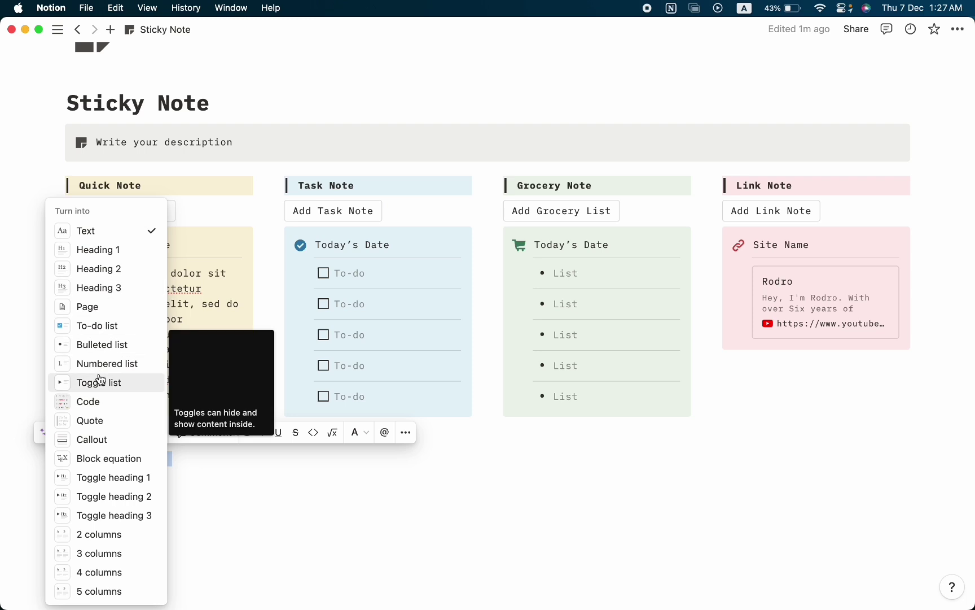
left_click(94, 307)
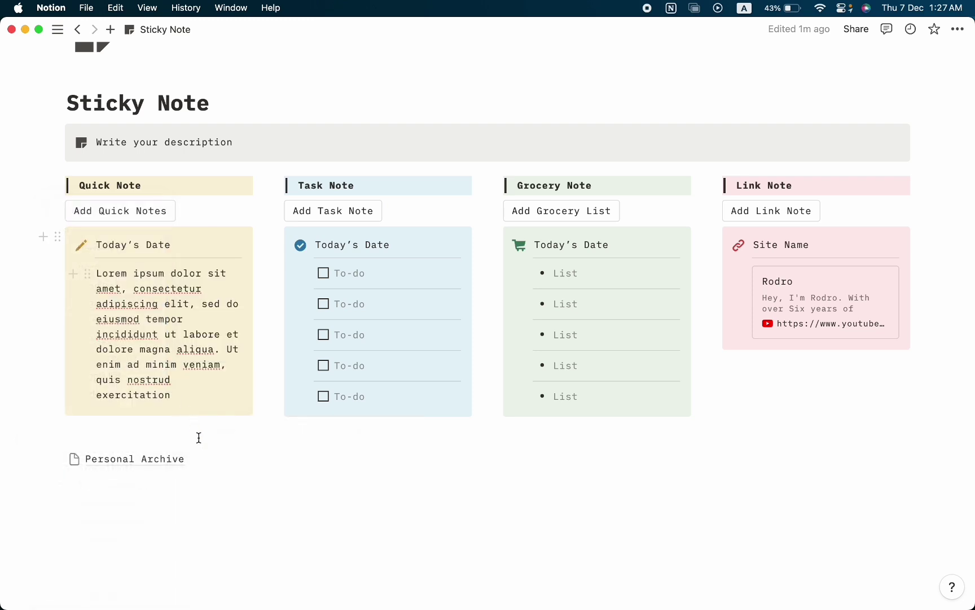
Give the Personal Archive page a dark archive box icon and return to the Sticky Note page
left_click(160, 461)
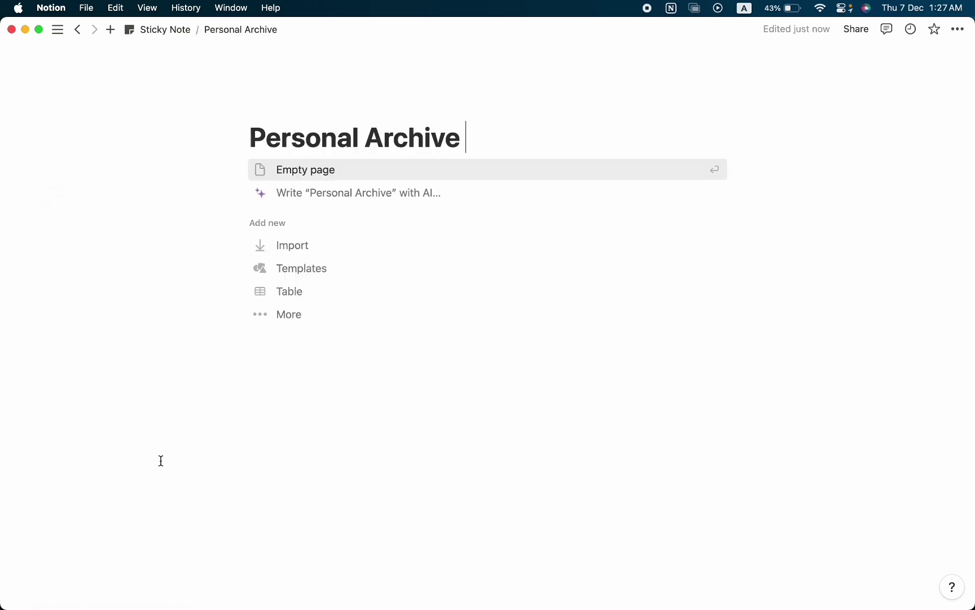
left_click(269, 117)
left_click(273, 124)
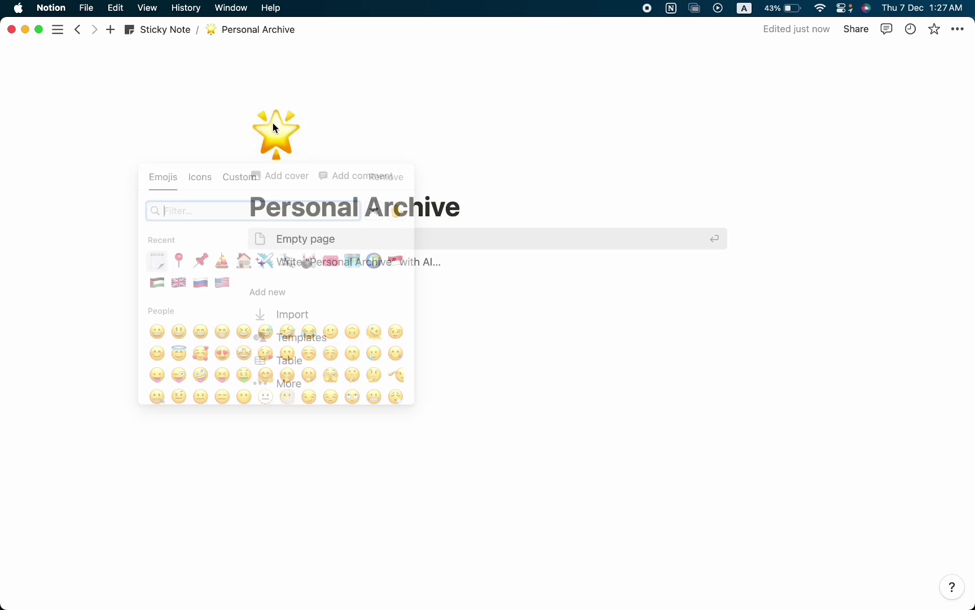
left_click(205, 176)
left_click(265, 259)
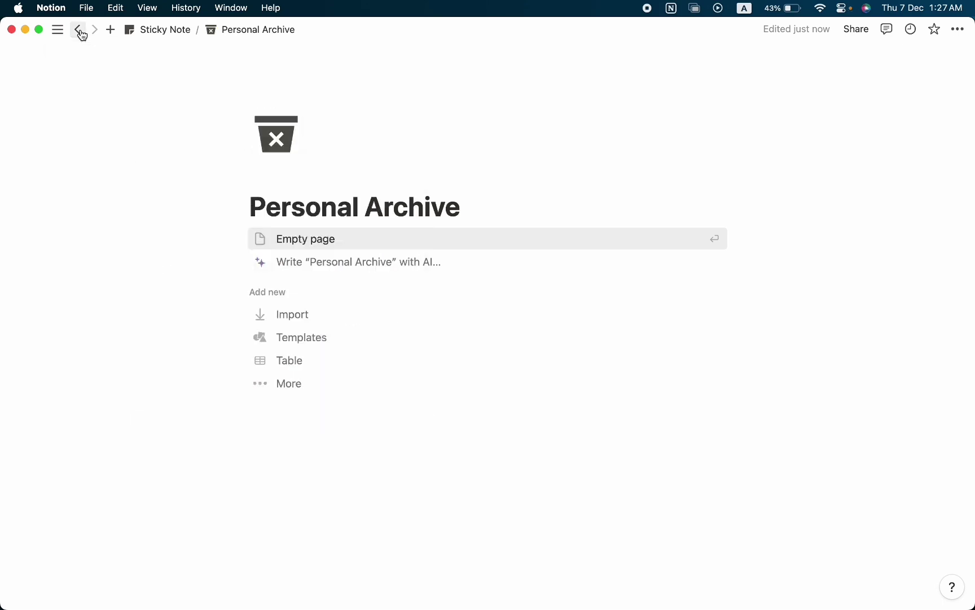
left_click(79, 30)
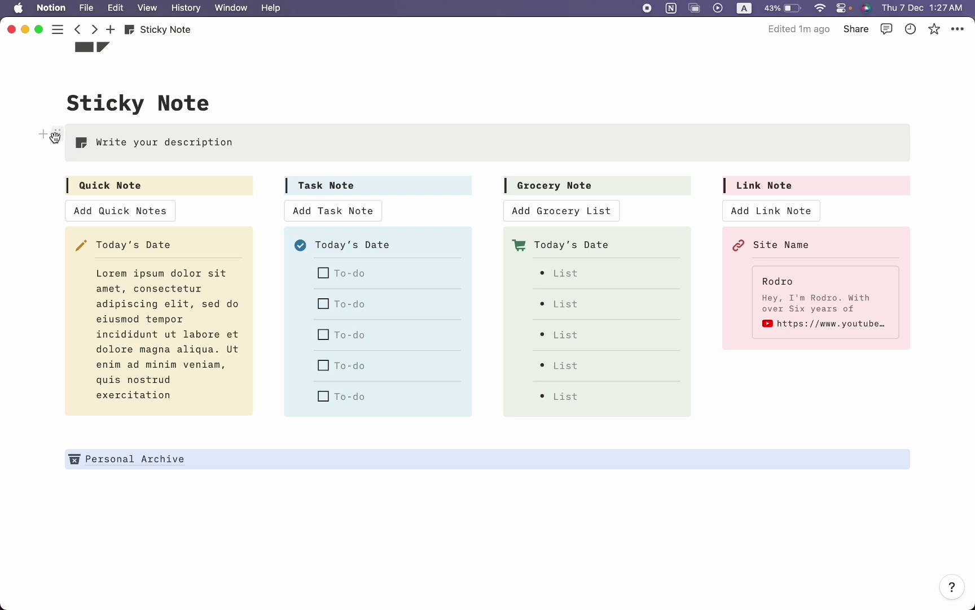
Add two blank text lines between the description callout and the note columns
left_click(43, 134)
key("Escape")
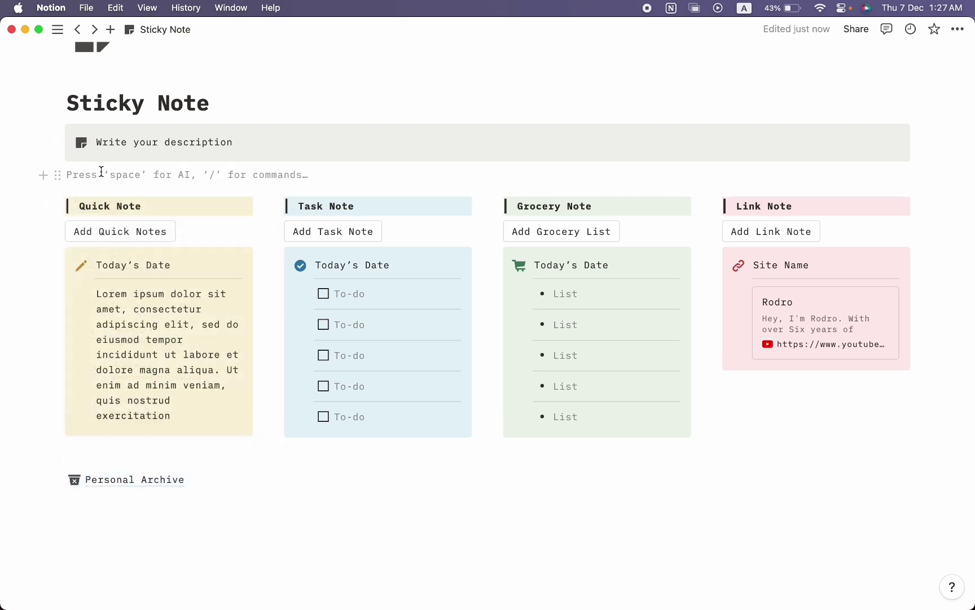
key("Return")
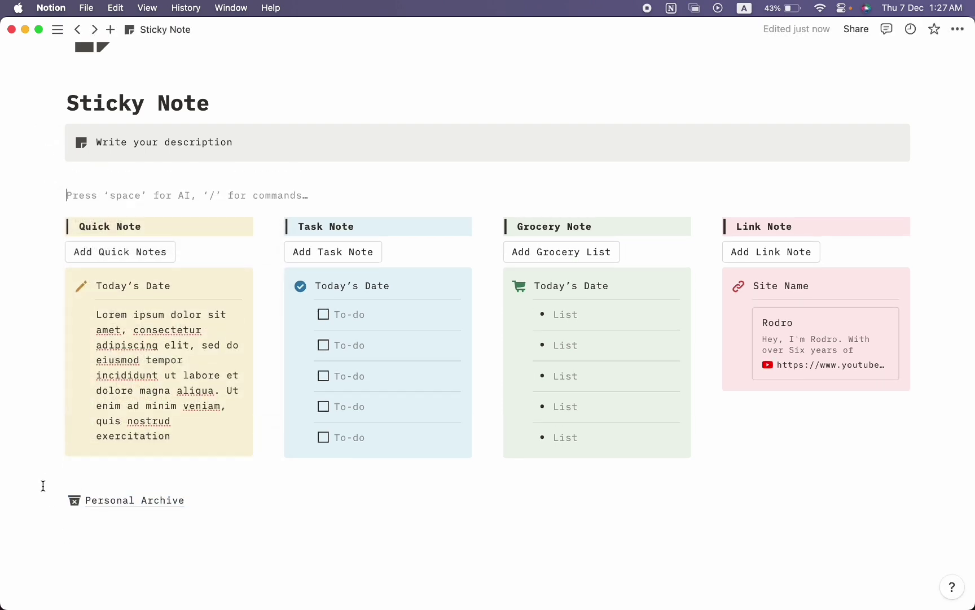
Move the Personal Archive page link above the note columns and insert a divider directly beneath it
left_click_drag(60, 500, 84, 198)
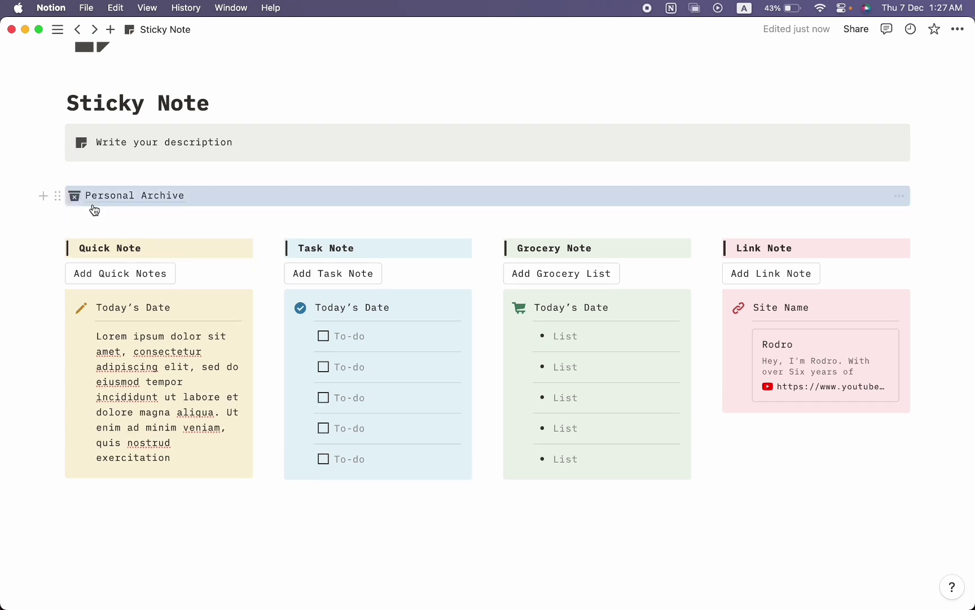
left_click(99, 212)
type("/divi")
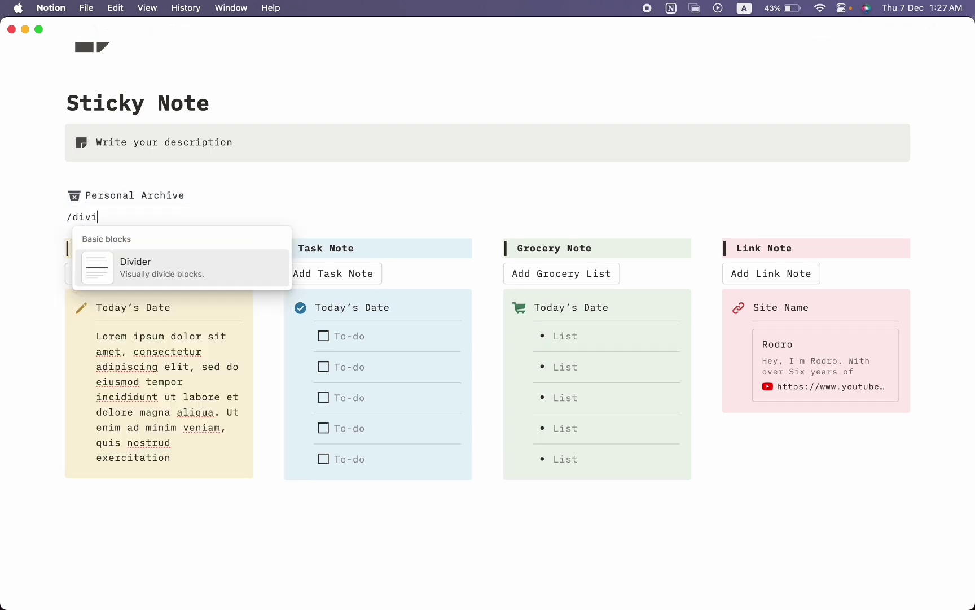
key("Return")
key("BackSpace")
Insert a table view below the note columns with a new database titled "ToDo"
left_click(66, 511)
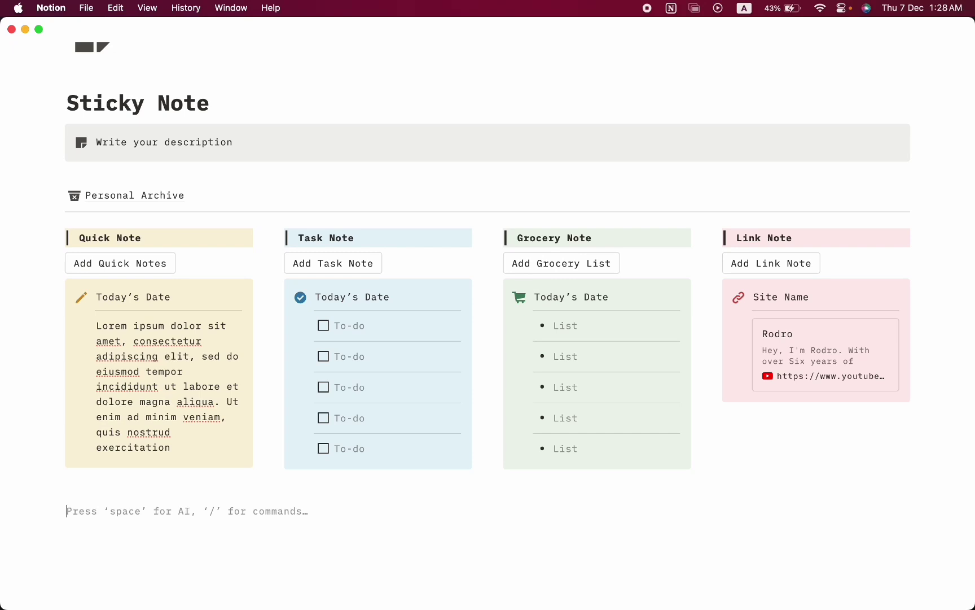
type("/table")
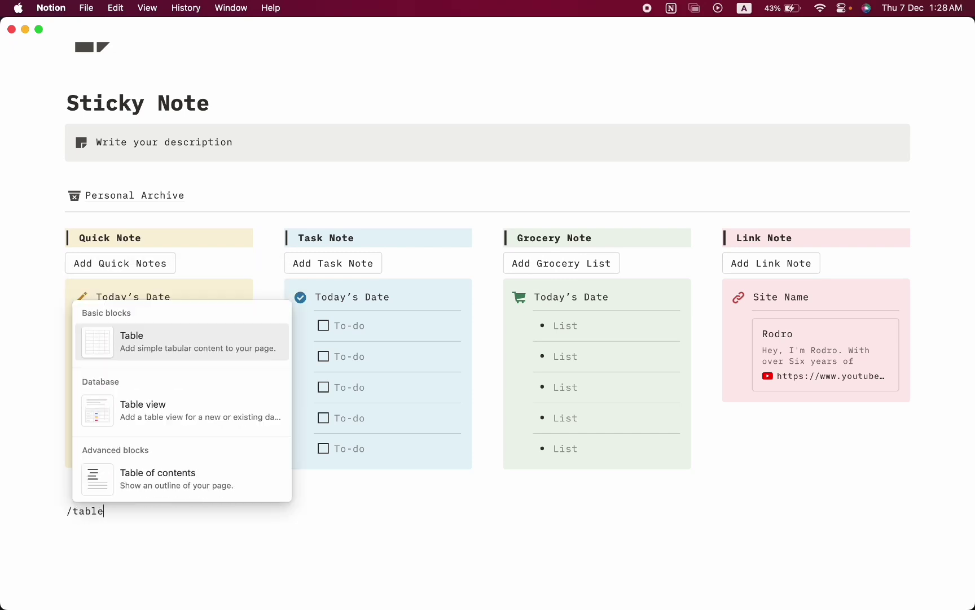
left_click(203, 423)
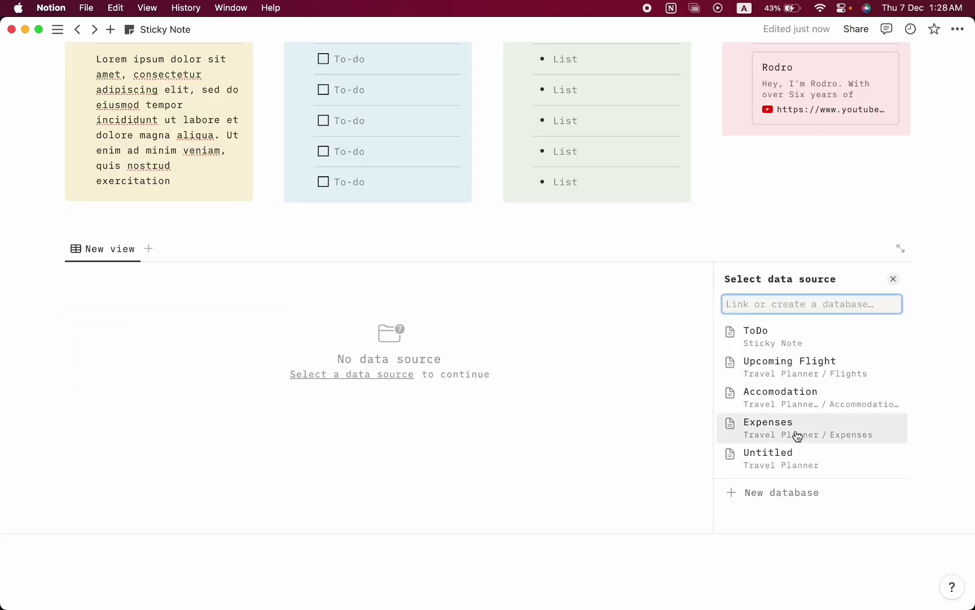
left_click(755, 501)
type("ToDo")
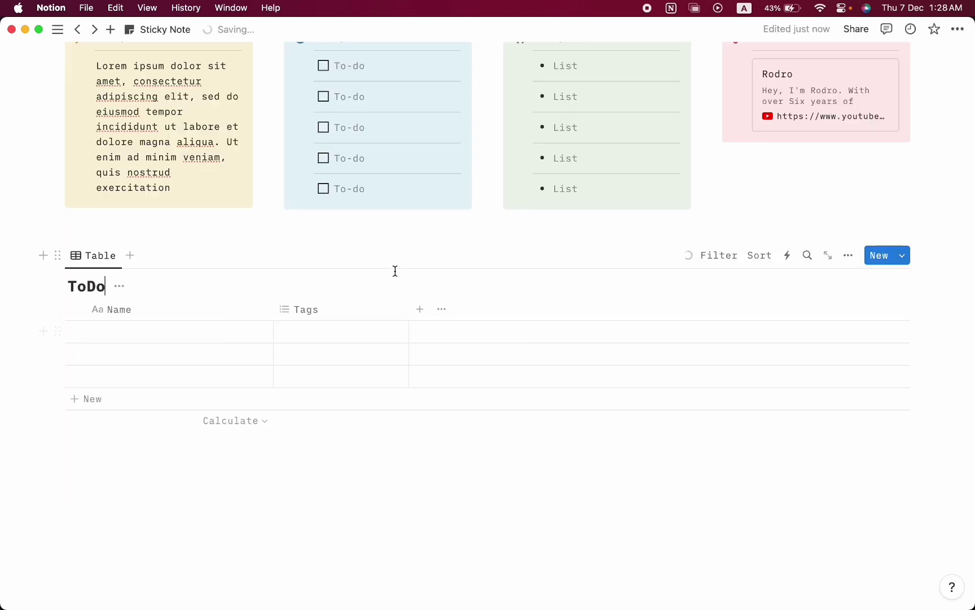
Delete the Tags property from the ToDo database
left_click(337, 312)
left_click(367, 513)
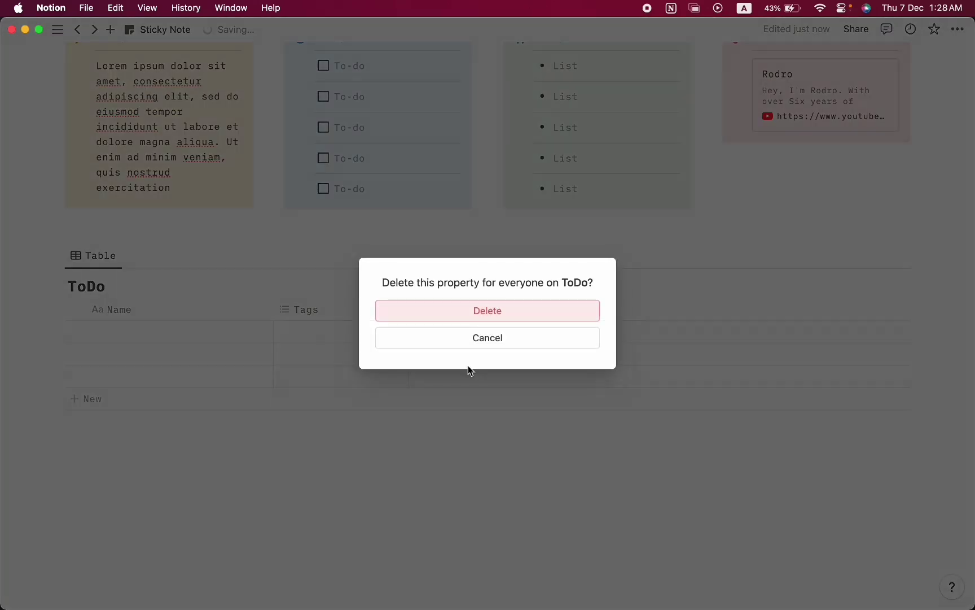
left_click(485, 309)
Name the three ToDo rows "Task 1", "Task 2" and "Task 3"
left_click(172, 332)
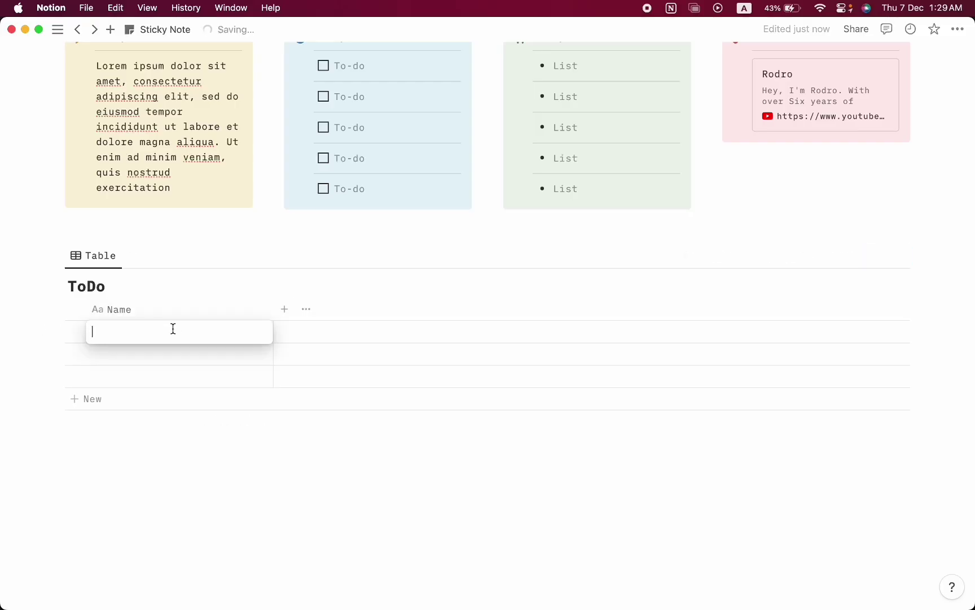
type("Task 1")
key("Return")
type("Task")
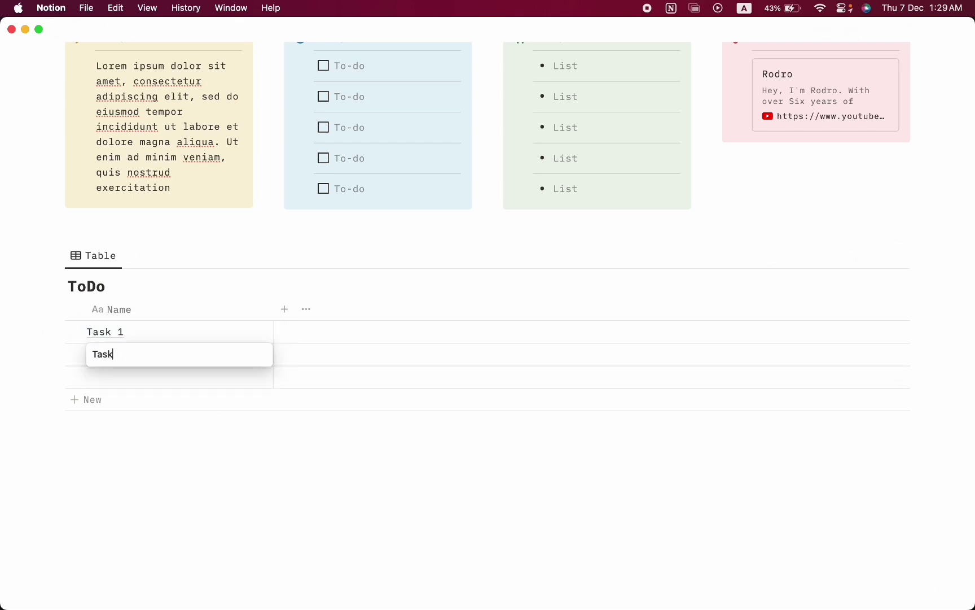
type(" 2")
key("Return")
type("Task 3")
Add a Date property and a Status property to the ToDo table
left_click(284, 309)
key("Escape")
left_click(279, 317)
type("date")
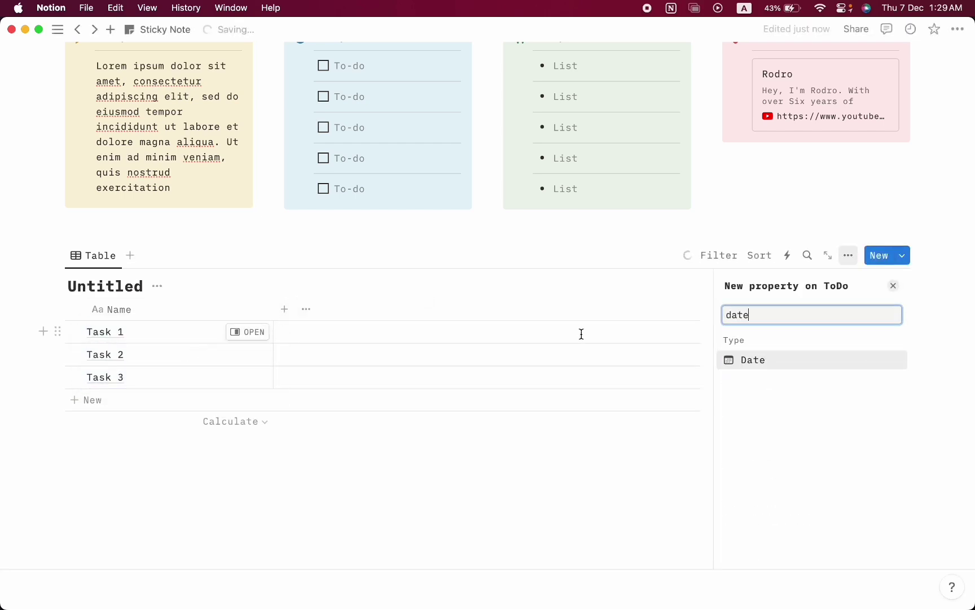
left_click(741, 363)
left_click(422, 312)
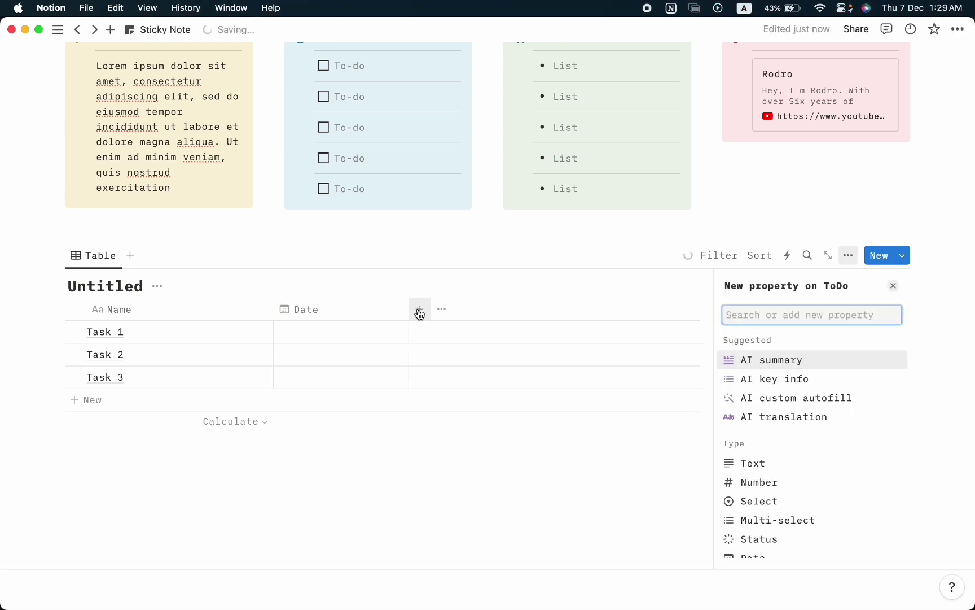
type("stat")
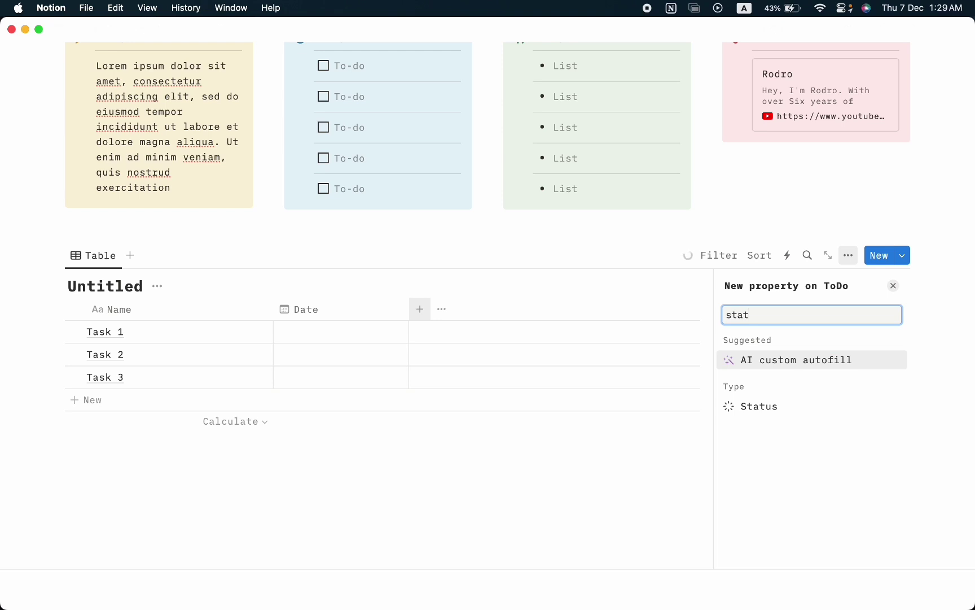
left_click(765, 406)
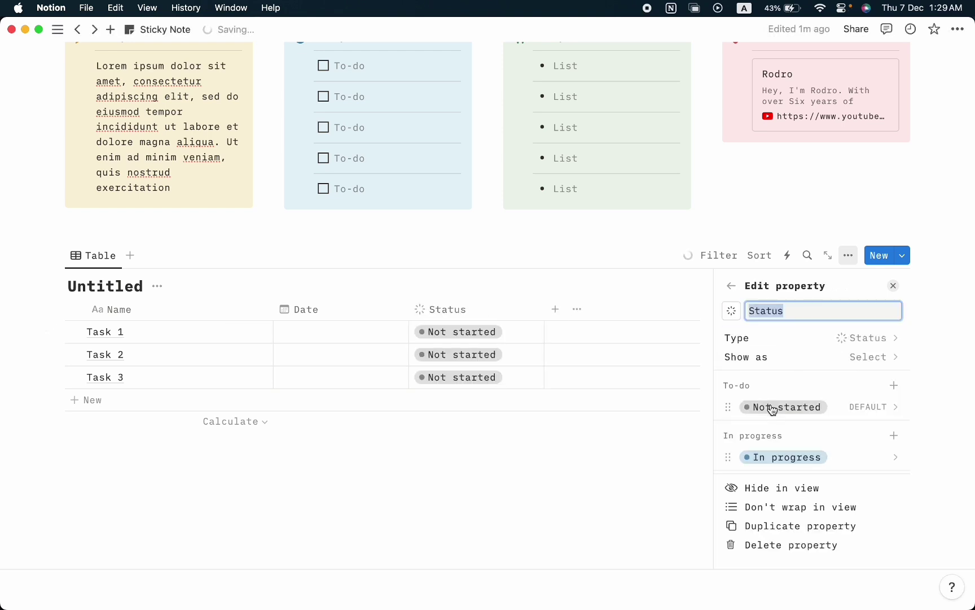
Add a Select property to the ToDo table after the Status column
left_click(553, 313)
left_click(554, 310)
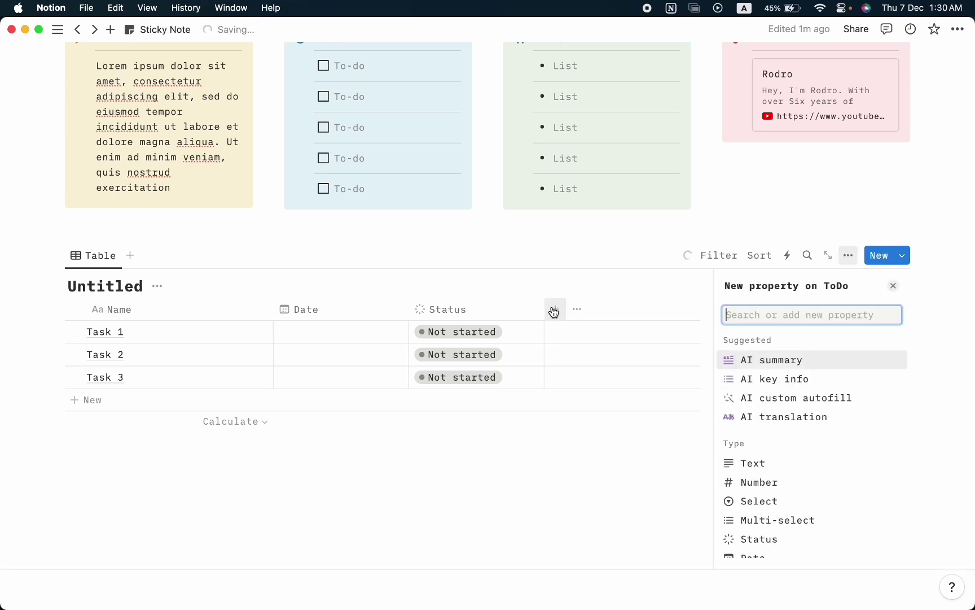
left_click(771, 502)
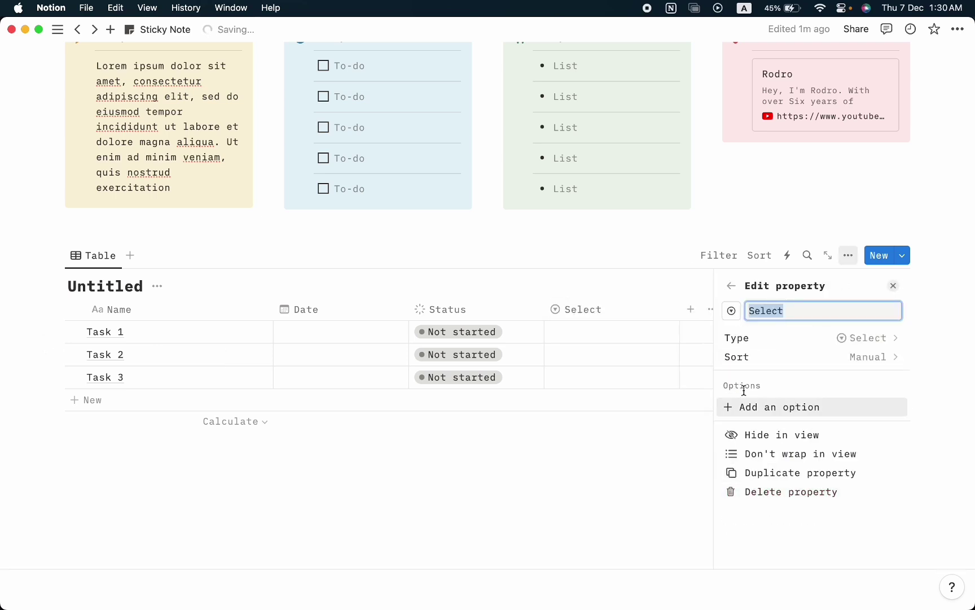
Create the Select options "Low" and "High" in Task 1's cell and "Medium" in Task 2's cell
left_click(613, 348)
left_click(607, 333)
left_click(608, 332)
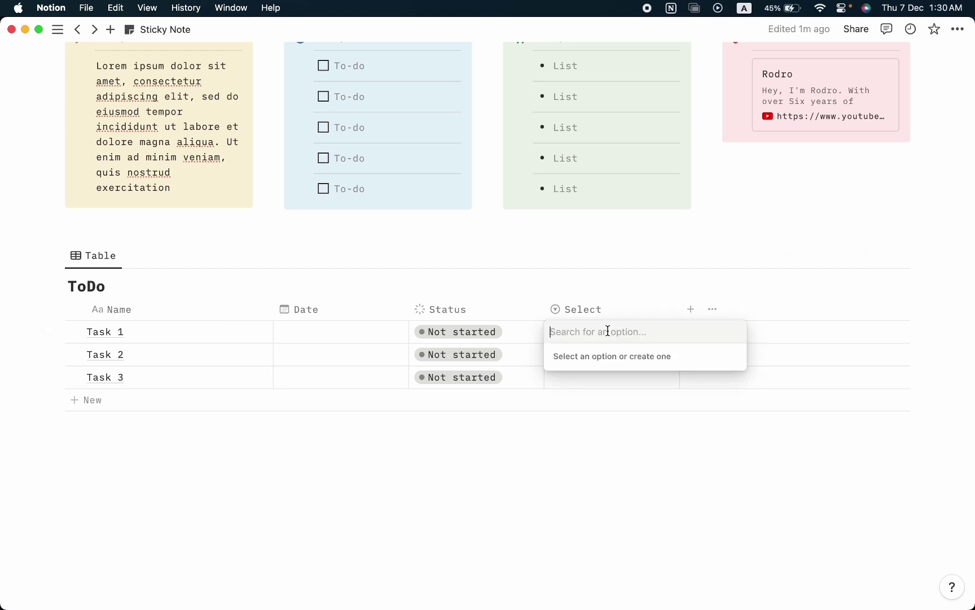
type("Low")
key("Return")
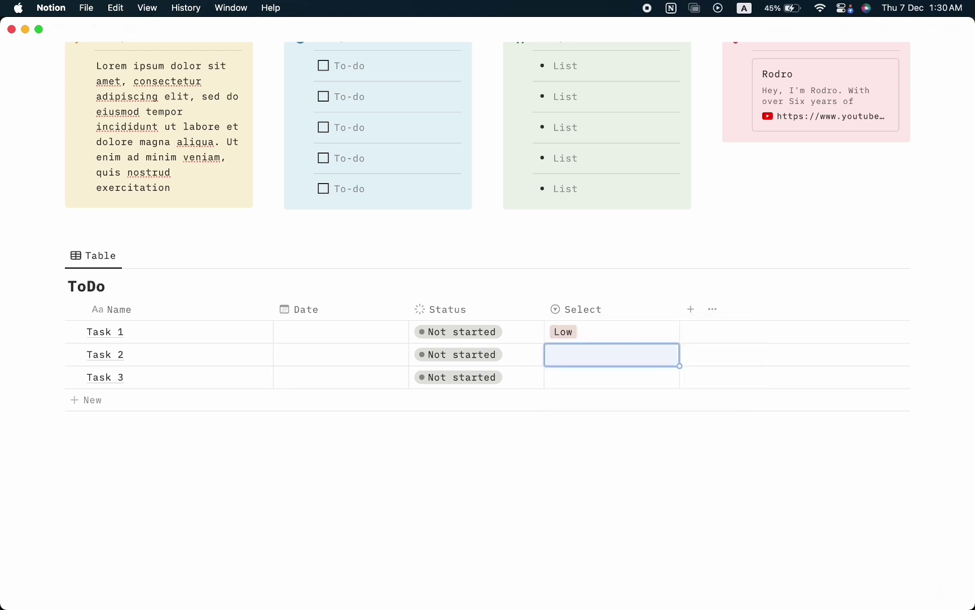
left_click(607, 332)
type("High")
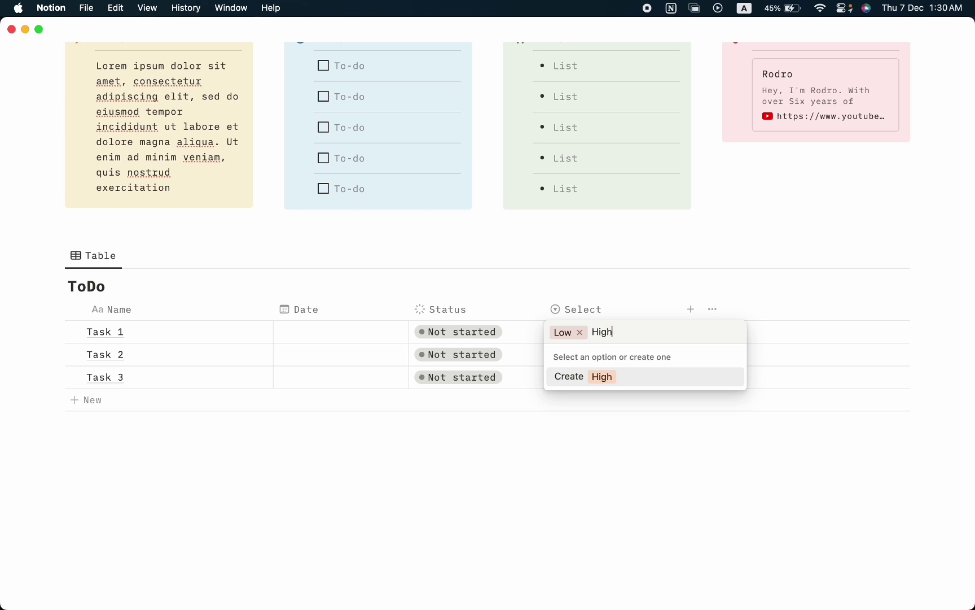
key("Return")
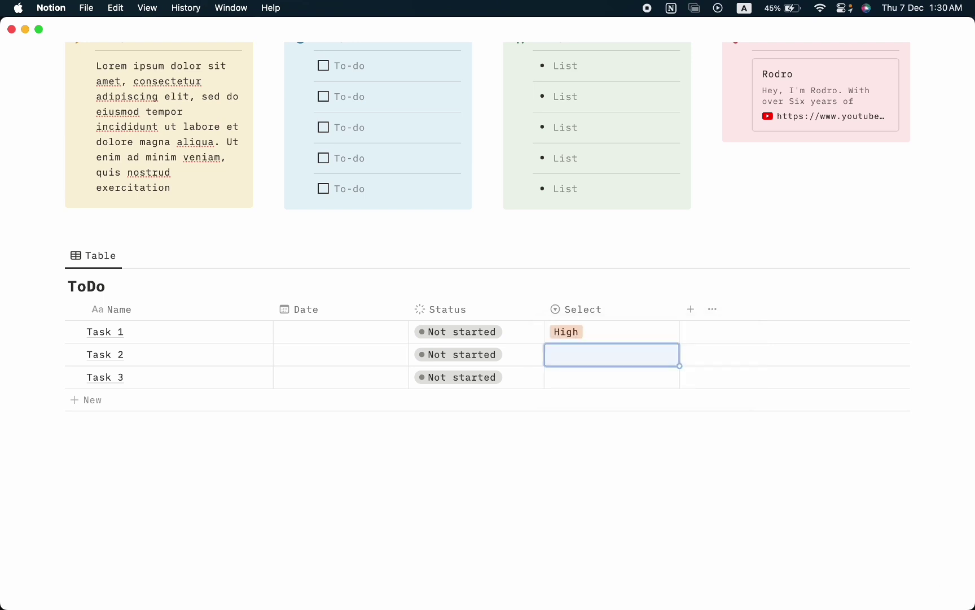
left_click(601, 351)
type("Medi")
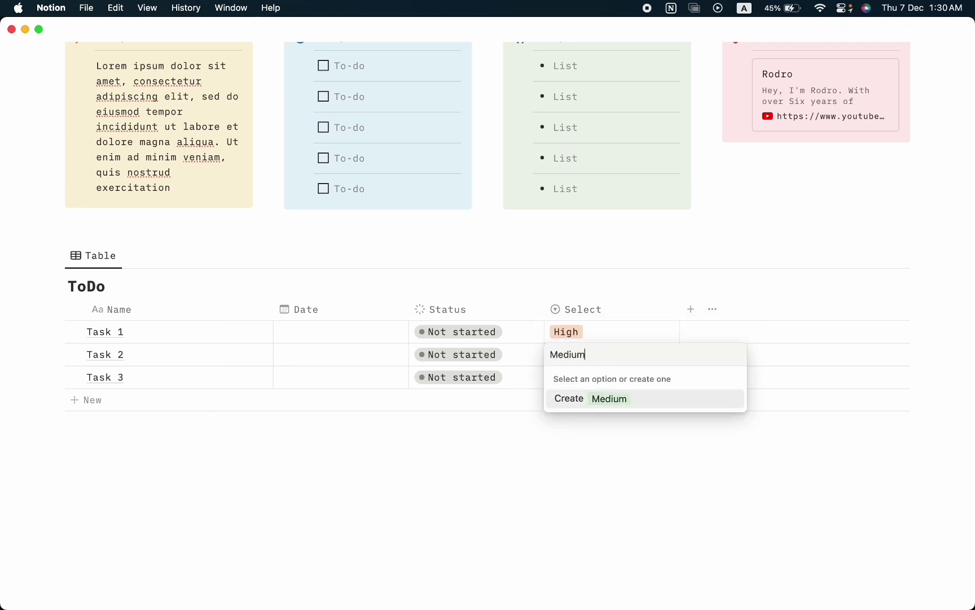
type("um")
key("Return")
Color the Select options Low green, Medium blue and High red, and clear Task 1's Select value
left_click(649, 332)
left_click(731, 376)
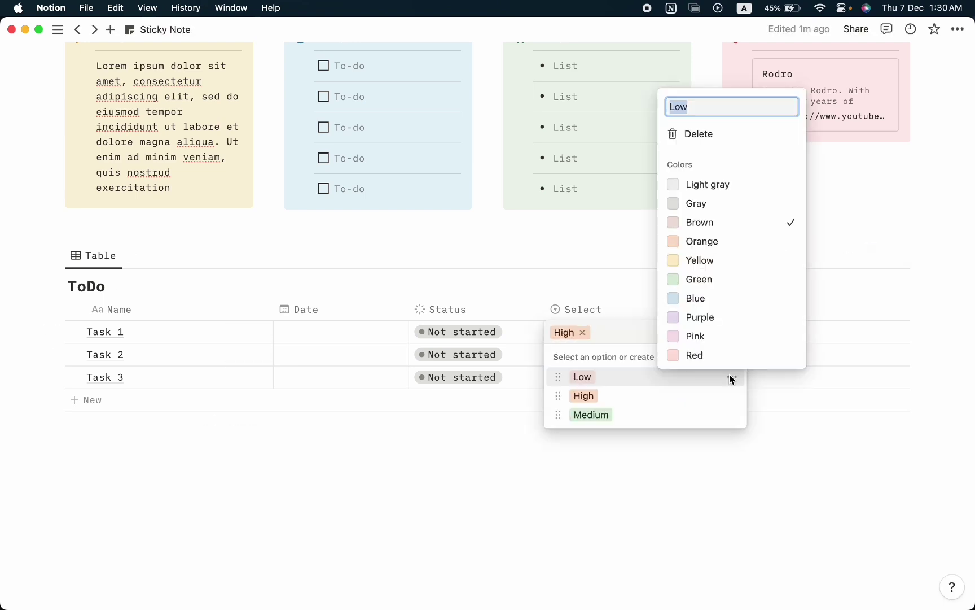
left_click(698, 278)
left_click(732, 415)
left_click(714, 336)
left_click(732, 396)
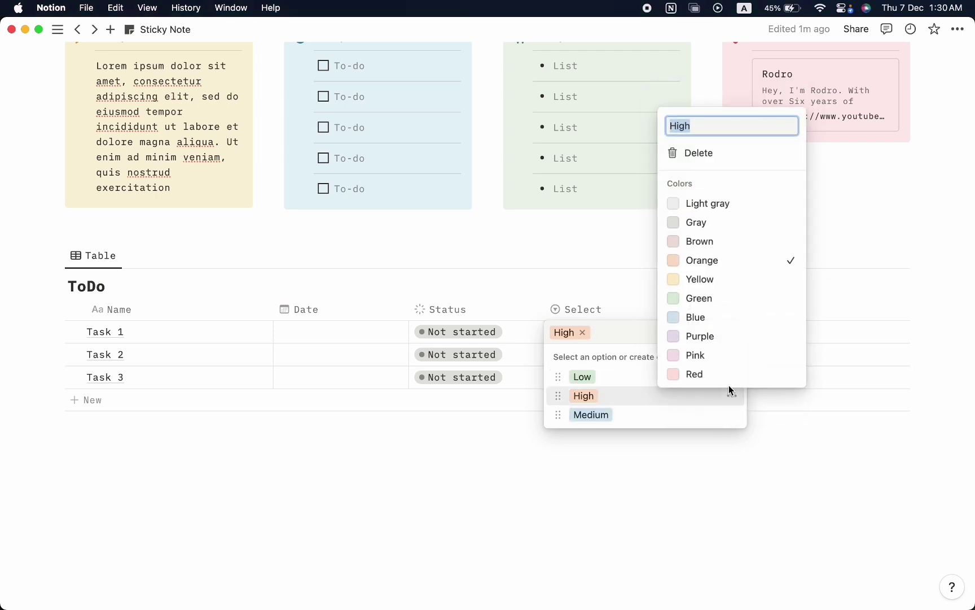
left_click(700, 372)
key("Escape")
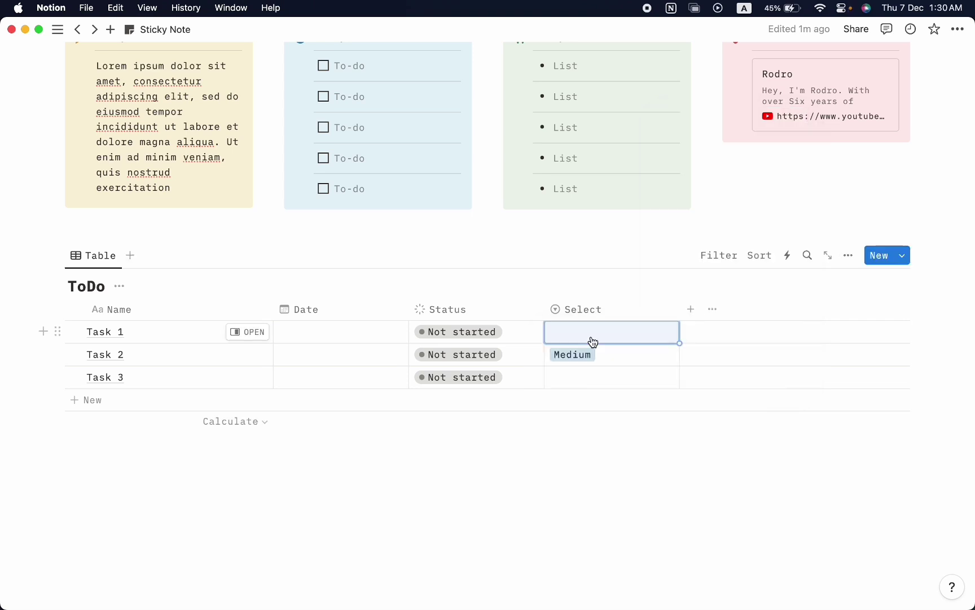
Add a text property named "Note" to the ToDo table
left_click(690, 312)
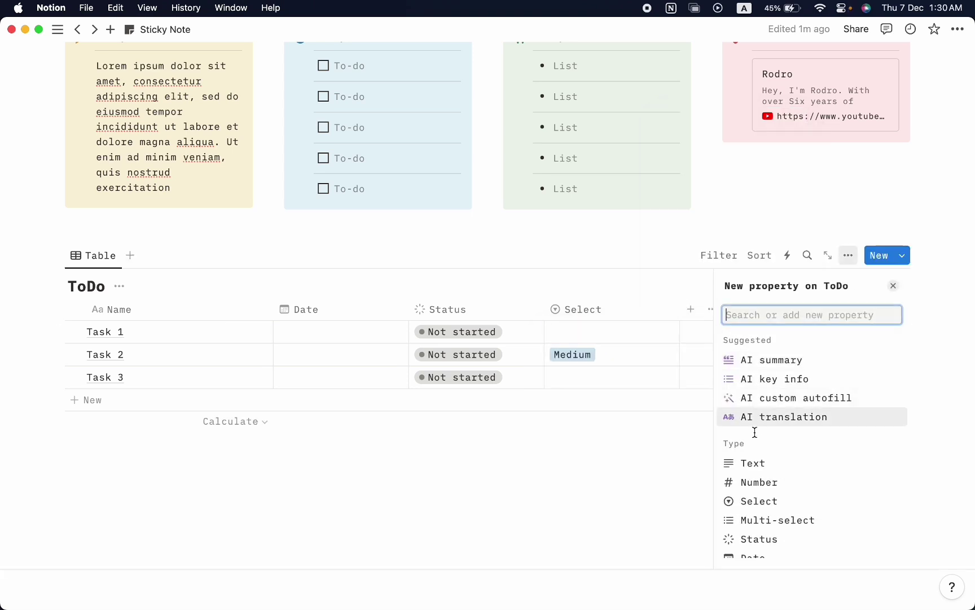
left_click(752, 462)
type("Note")
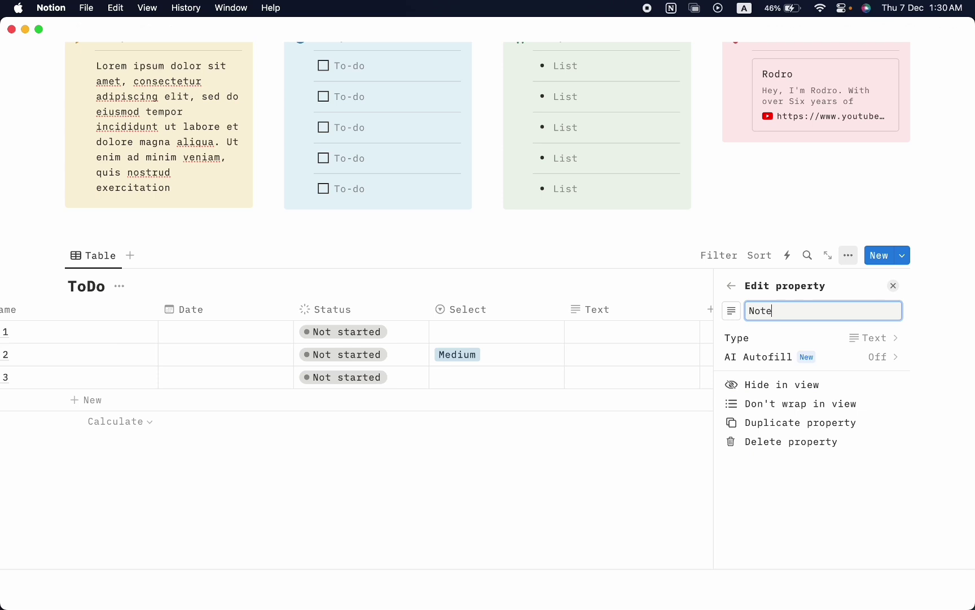
left_click(892, 285)
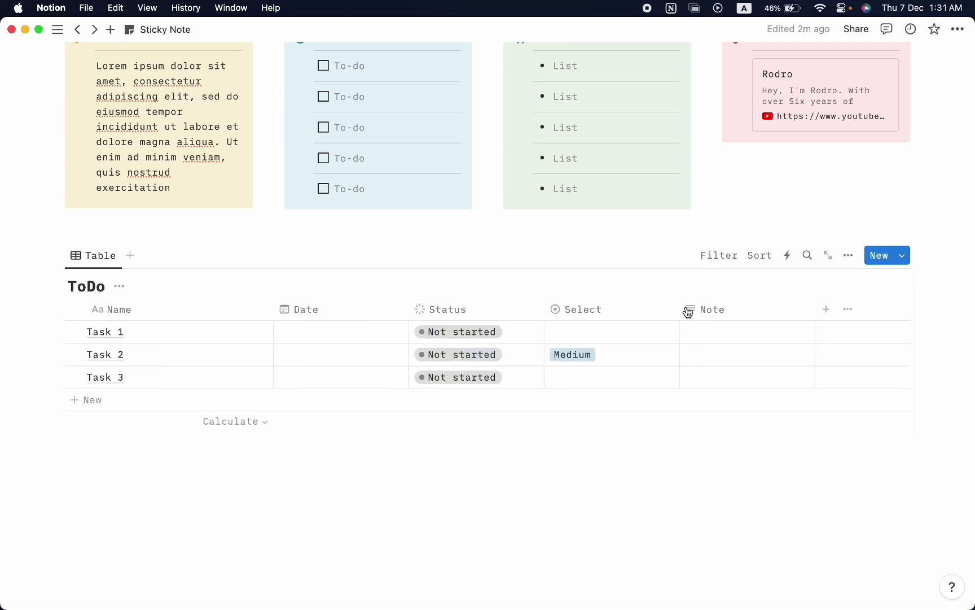
Reorder the Select options so that Medium sits between Low and High
left_click(583, 332)
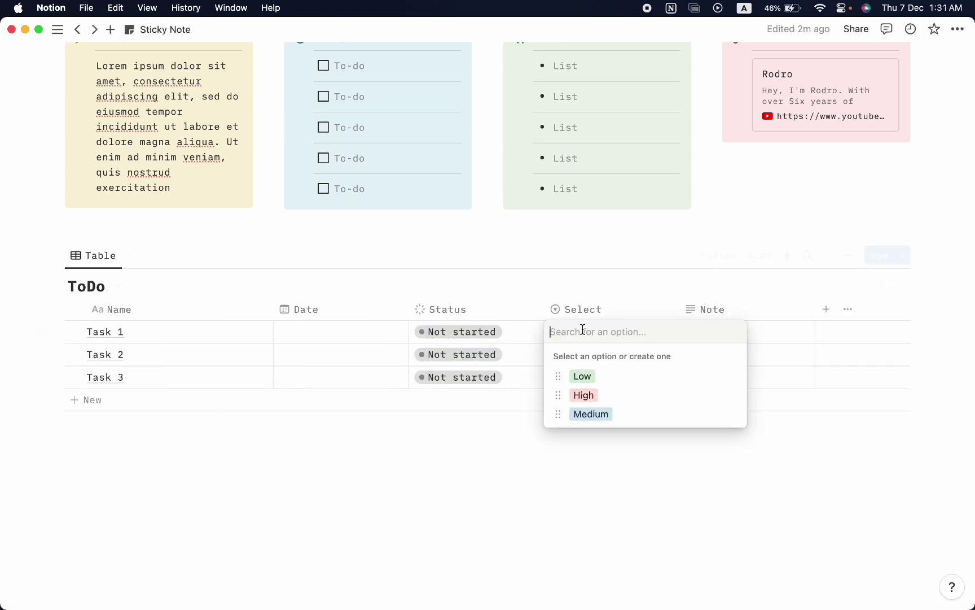
left_click_drag(552, 415, 553, 398)
left_click(529, 353)
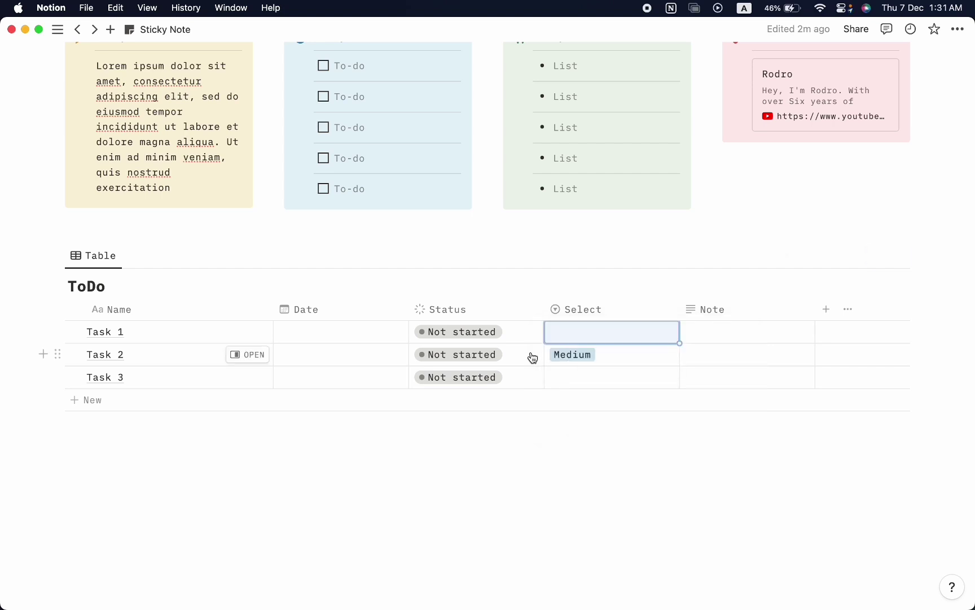
Set the Select value of Task 1 to Low and of Task 3 to High
left_click(573, 339)
left_click(600, 384)
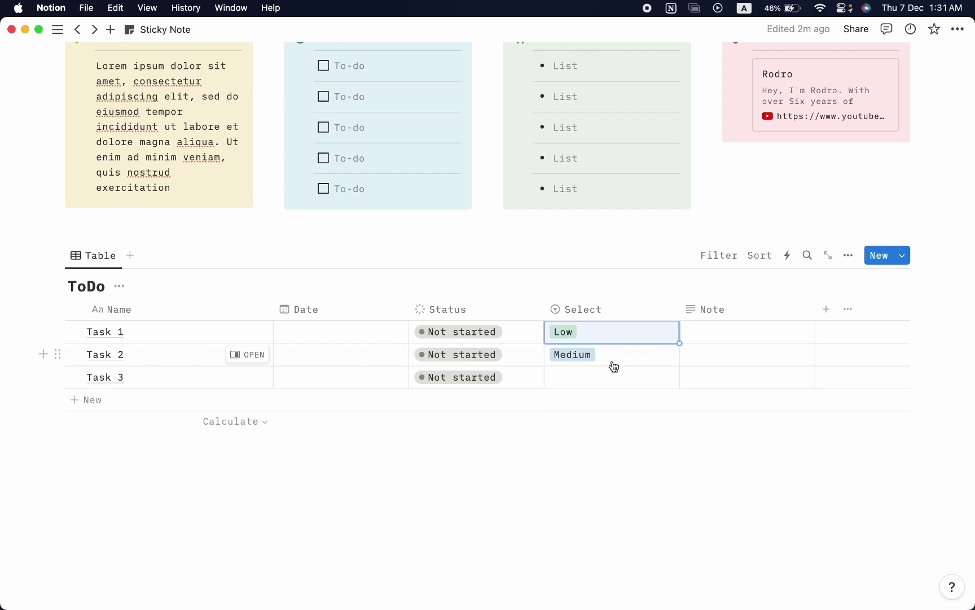
left_click(603, 378)
left_click(606, 468)
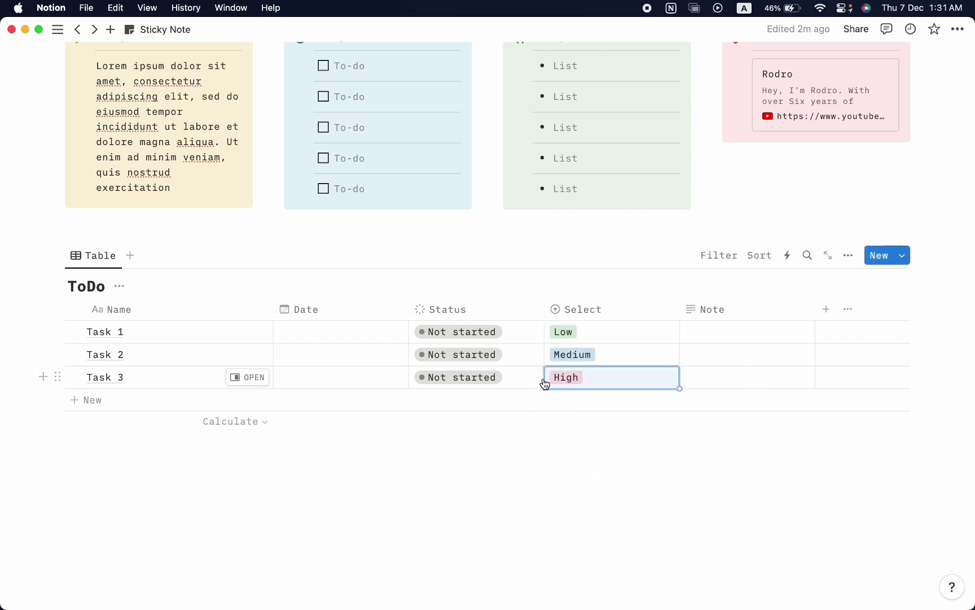
Duplicate the ToDo database's Table view and change the copy's layout to Board
left_click(102, 262)
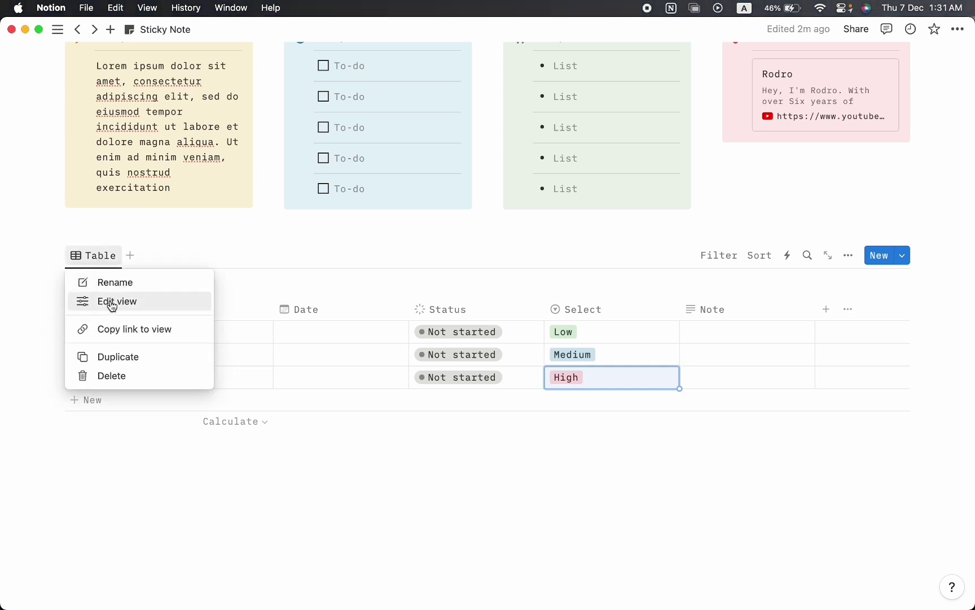
left_click(120, 356)
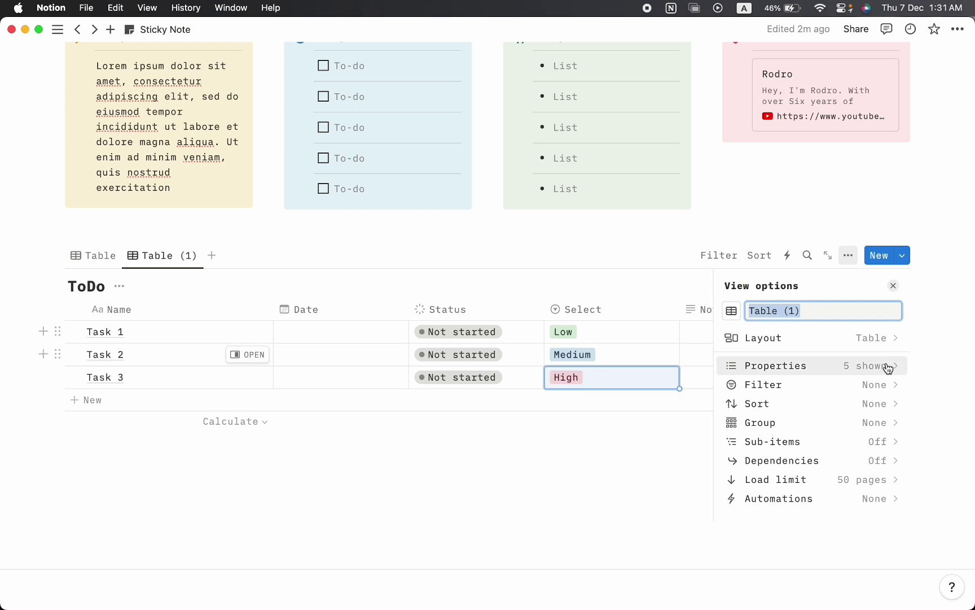
left_click(875, 344)
left_click(816, 340)
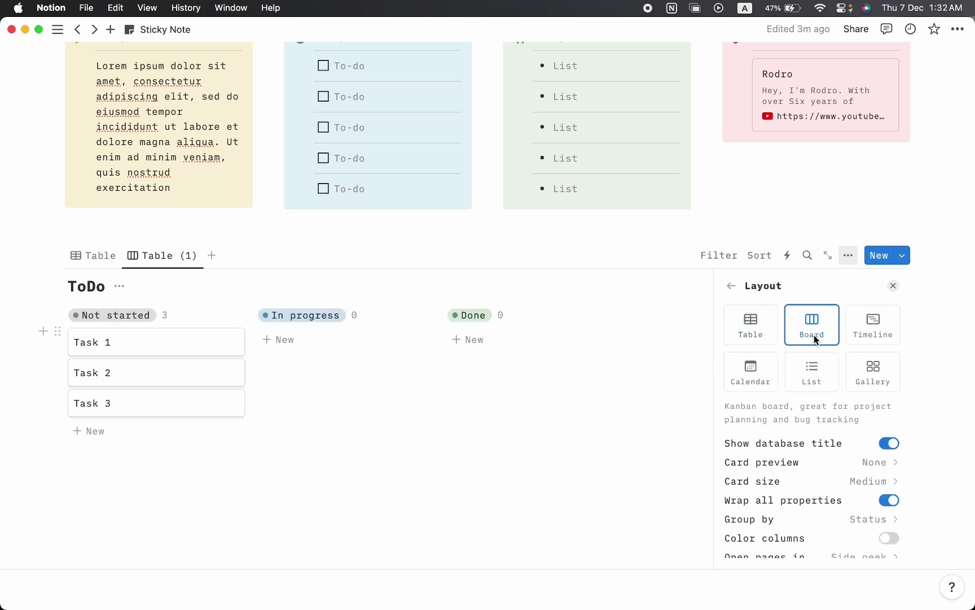
left_click(892, 287)
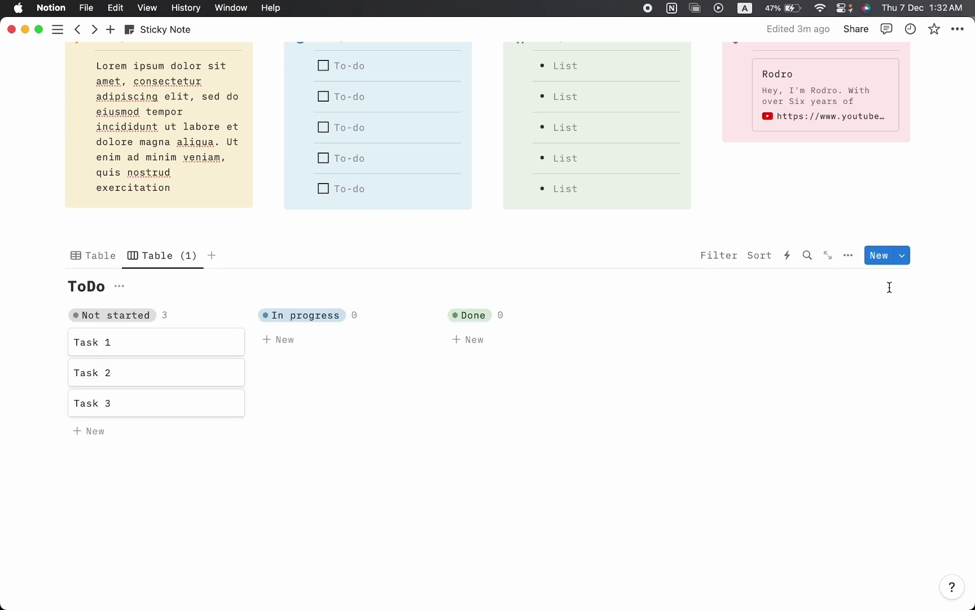
Rename the duplicated board view as "By Status"
left_click(135, 257)
left_click(159, 281)
type("a")
key("BackSpace")
type("By Sta")
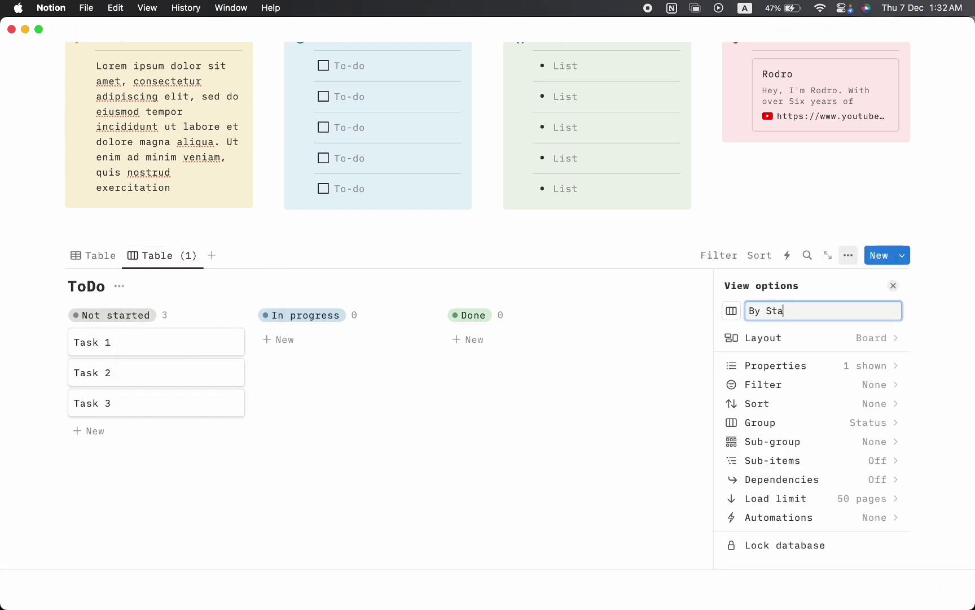
type("tus")
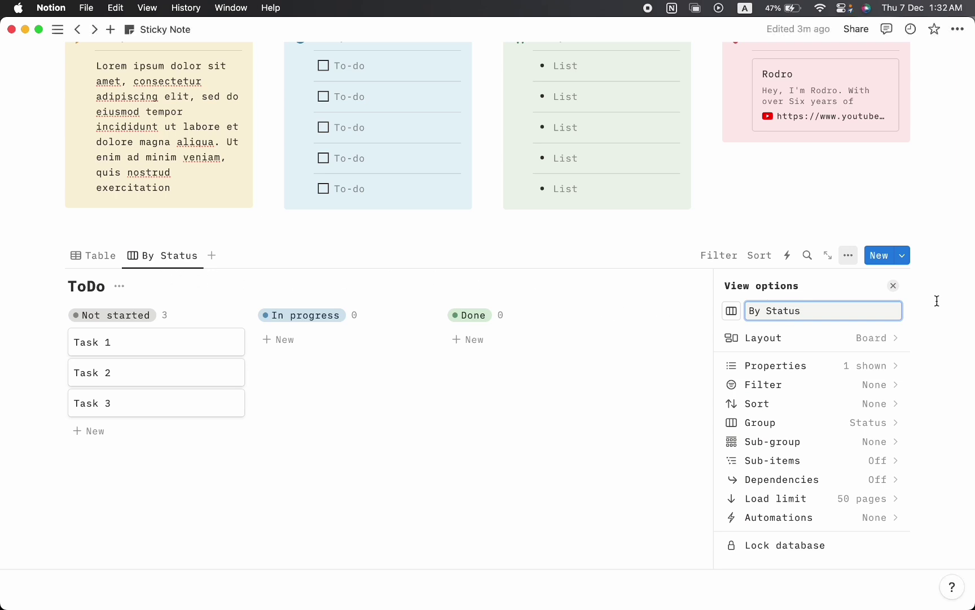
left_click(896, 286)
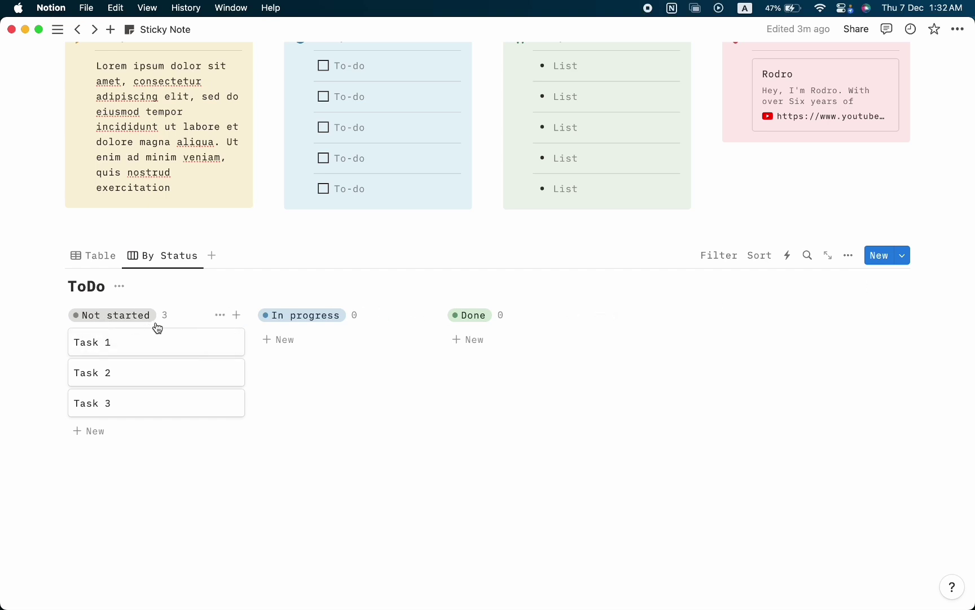
Move the Task 1 card from Not started to the Done column on the By Status board
left_click_drag(130, 346, 477, 360)
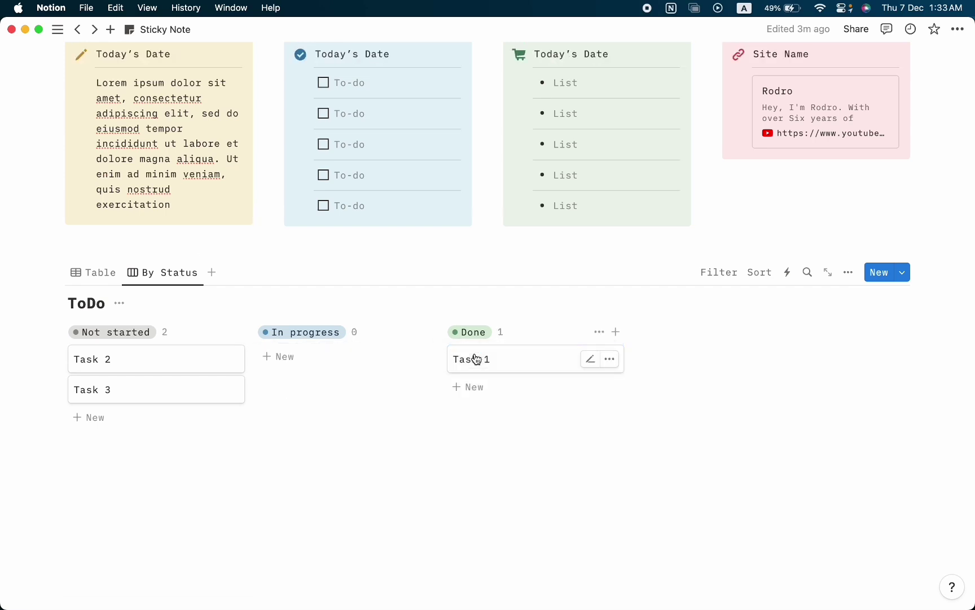